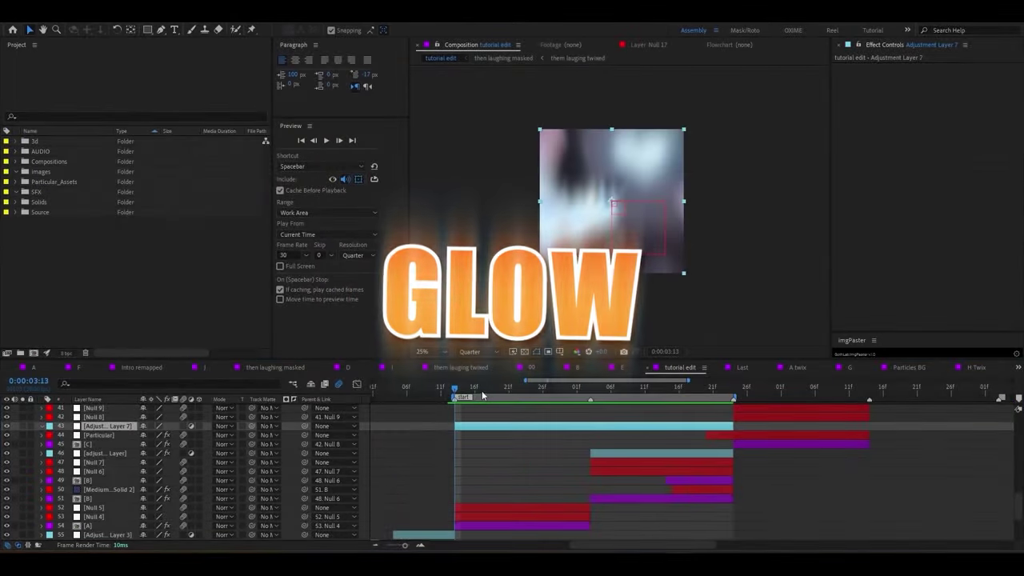
- Search FX Console for 'glow' with Adjustment Layer 7 selected and scroll the results
{"action": "left_click", "coordinate": [118, 427]}
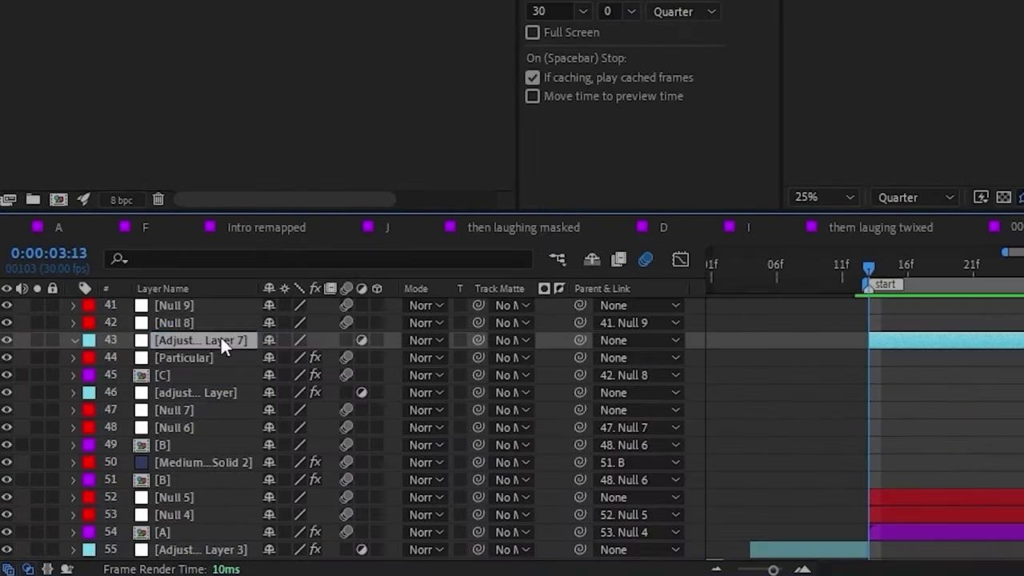
{"action": "key", "text": "ctrl+space"}
{"action": "type", "text": "glow"}
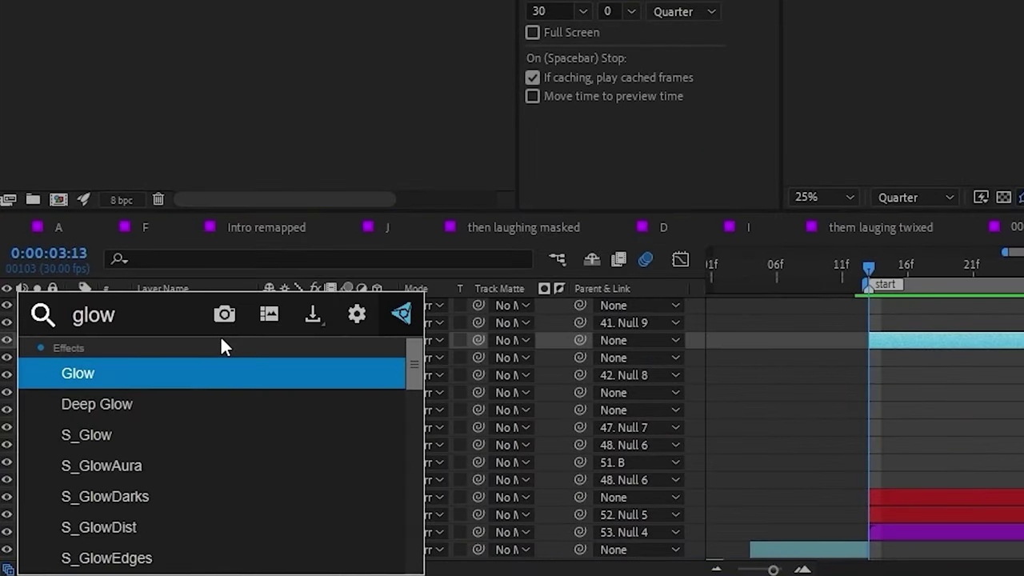
{"action": "scroll", "coordinate": [249, 449], "scroll_direction": "down", "scroll_amount": 3}
{"action": "scroll", "coordinate": [250, 456], "scroll_direction": "down", "scroll_amount": 2}
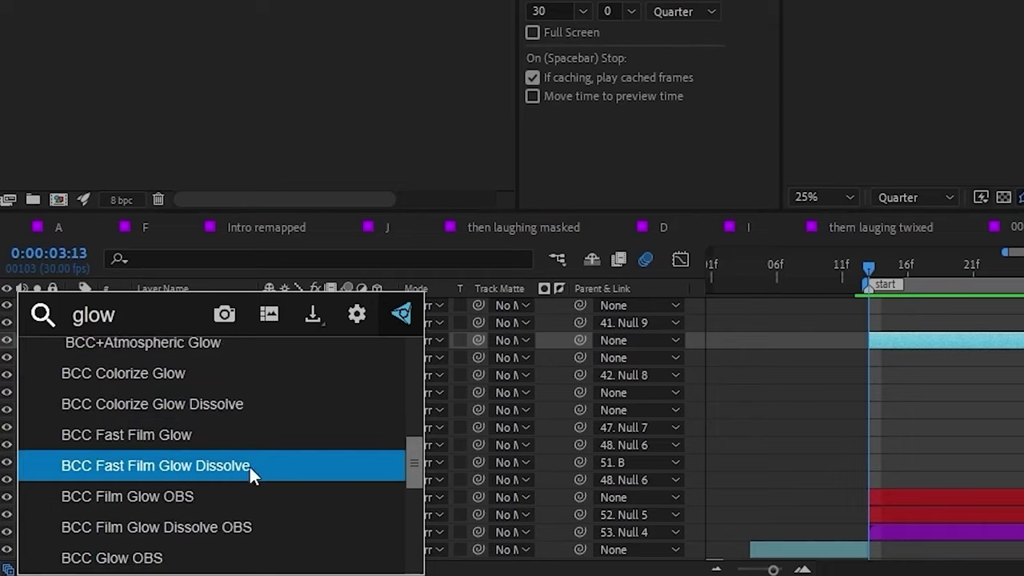
{"action": "scroll", "coordinate": [224, 480], "scroll_direction": "down", "scroll_amount": 1}
- Apply BCC Glow OBS and keyframe Glow Intensity 0 at 03:13, 1 at 04:03, 0 at 04:22
{"action": "left_click", "coordinate": [179, 496]}
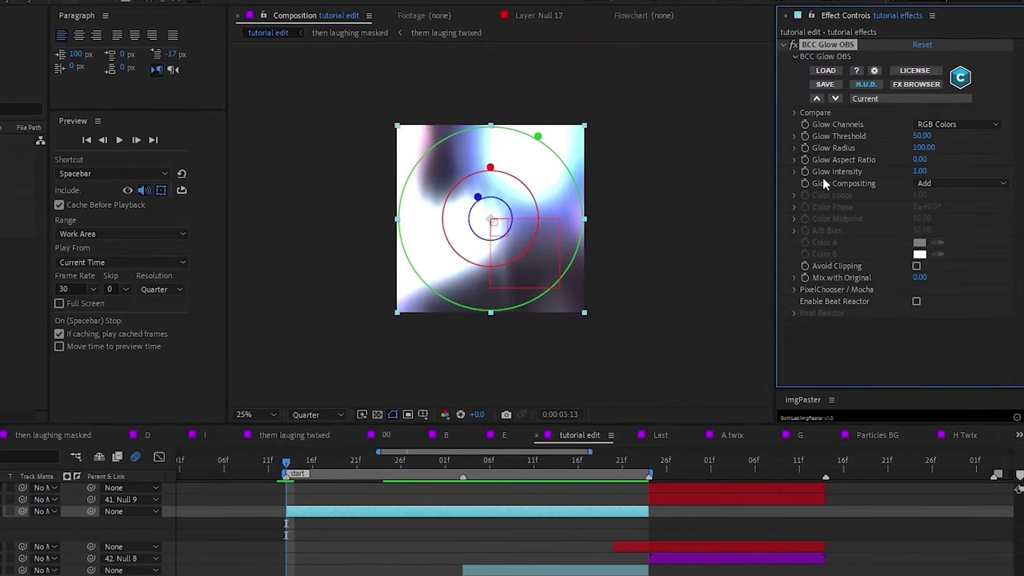
{"action": "left_click", "coordinate": [920, 171]}
{"action": "type", "text": "0"}
{"action": "key", "text": "Return"}
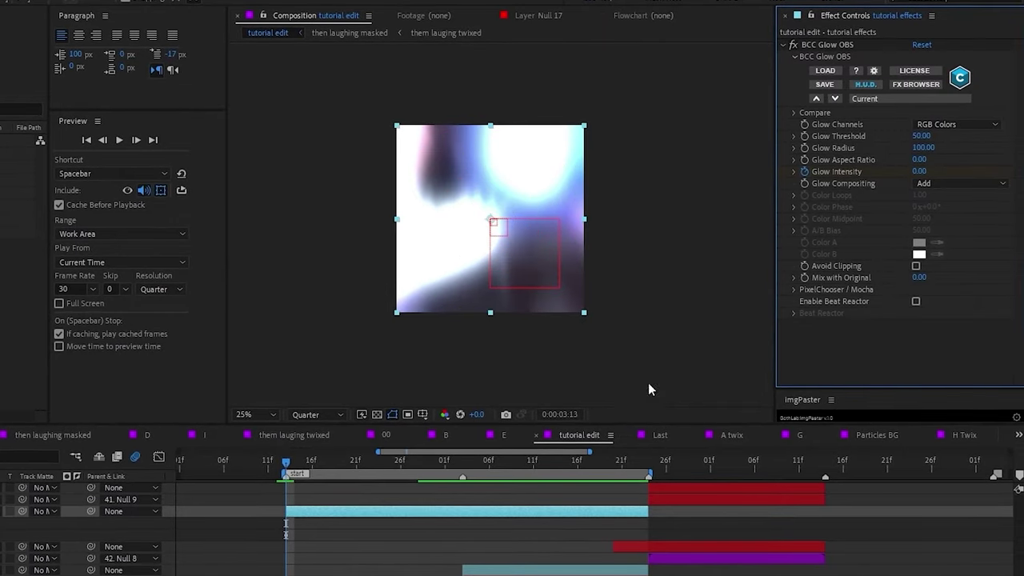
{"action": "left_click", "coordinate": [462, 461]}
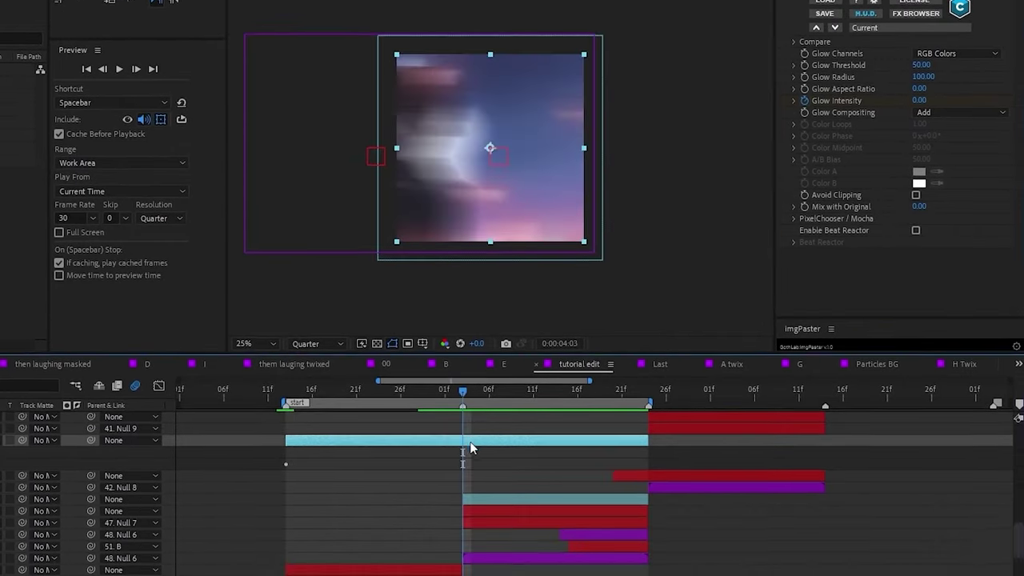
{"action": "left_click", "coordinate": [920, 93]}
{"action": "type", "text": "1"}
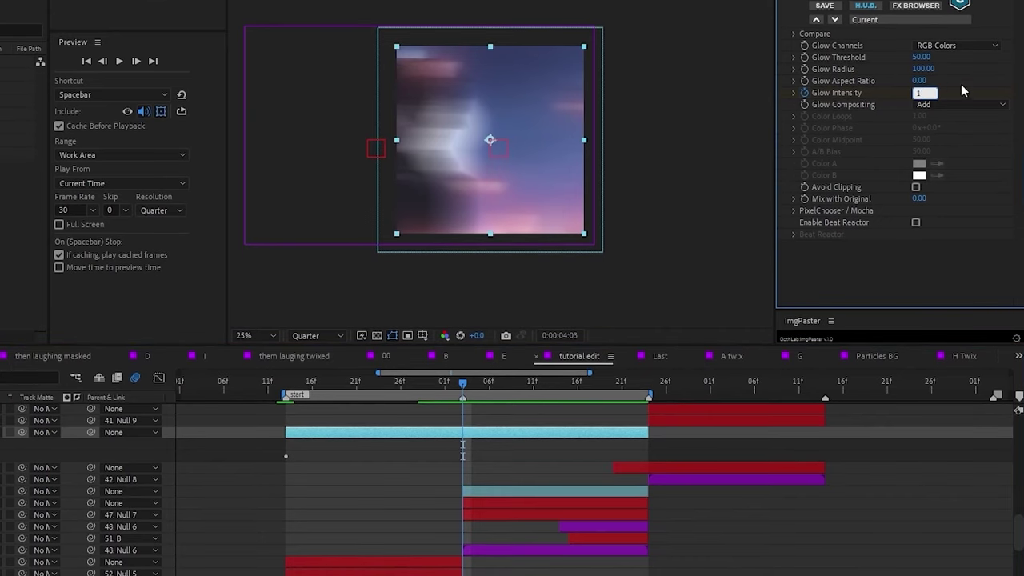
{"action": "key", "text": "Return"}
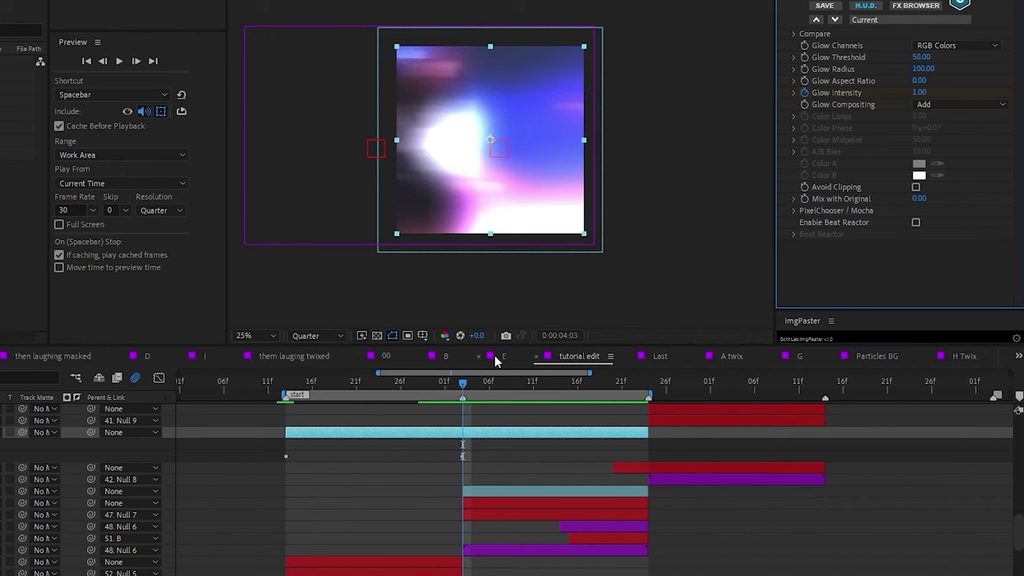
{"action": "left_click", "coordinate": [631, 385]}
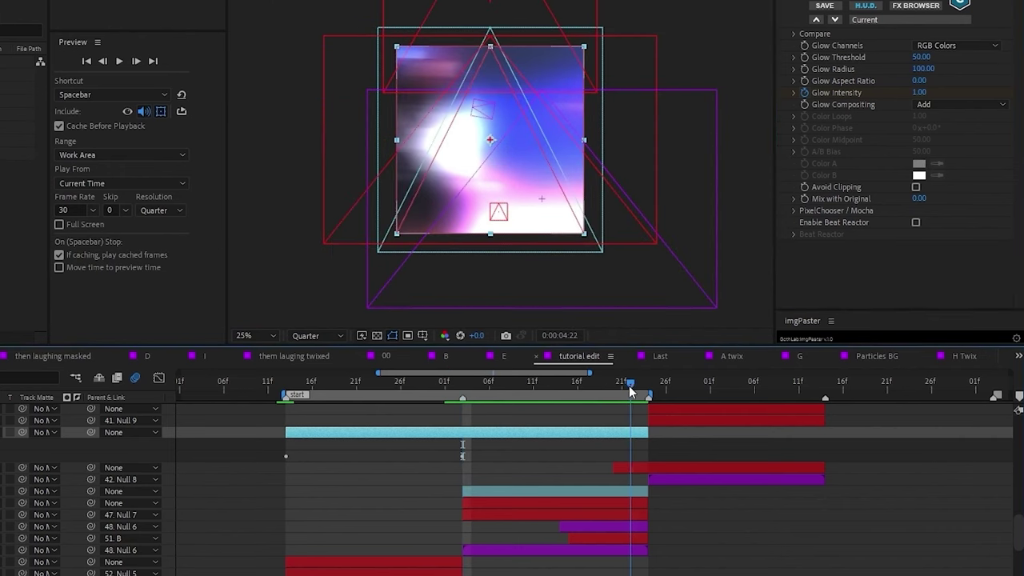
{"action": "left_click", "coordinate": [923, 93]}
{"action": "type", "text": "0"}
{"action": "key", "text": "Return"}
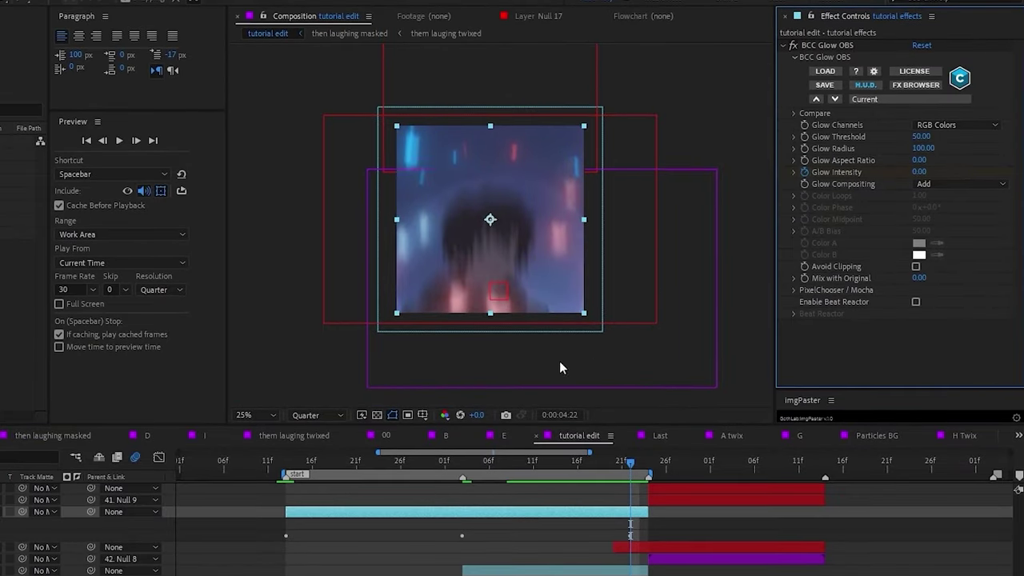
- Set Glow Threshold to 30 and Glow Radius to 300
{"action": "left_click_drag", "start_coordinate": [423, 464], "coordinate": [409, 462]}
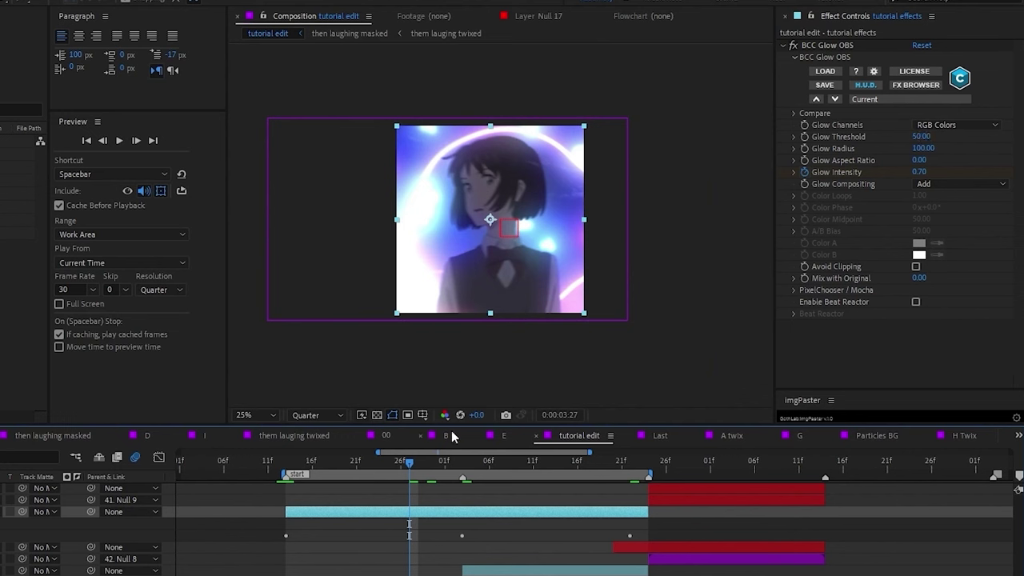
{"action": "left_click", "coordinate": [924, 137]}
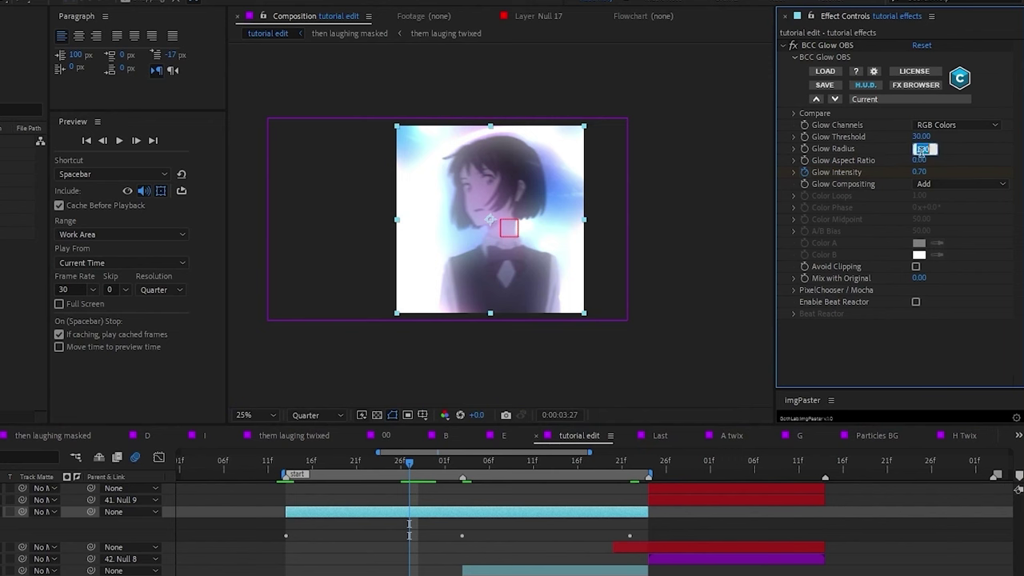
{"action": "type", "text": "300"}
{"action": "key", "text": "Return"}
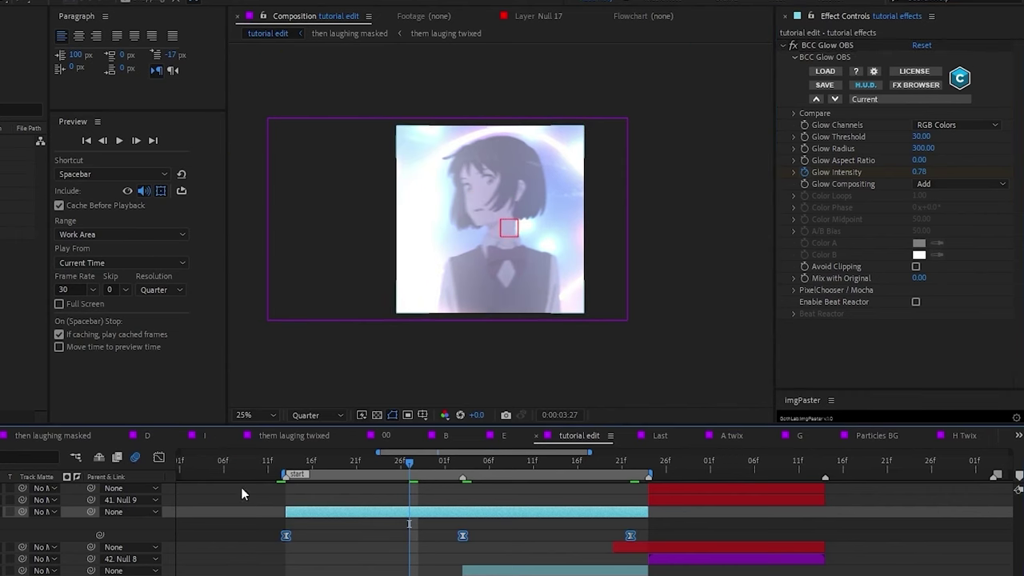
- Give the three Glow Intensity keyframes Easy Ease (F9) and show their value graph
{"action": "left_click_drag", "start_coordinate": [241, 487], "coordinate": [640, 544]}
{"action": "key", "text": "F9"}
{"action": "left_click_drag", "start_coordinate": [462, 525], "coordinate": [454, 526]}
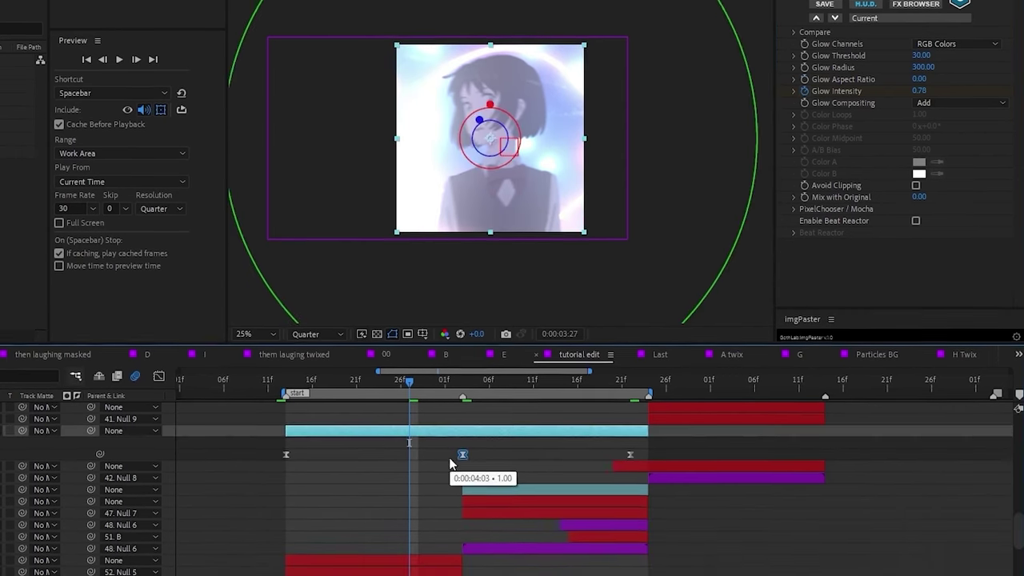
{"action": "left_click", "coordinate": [450, 446]}
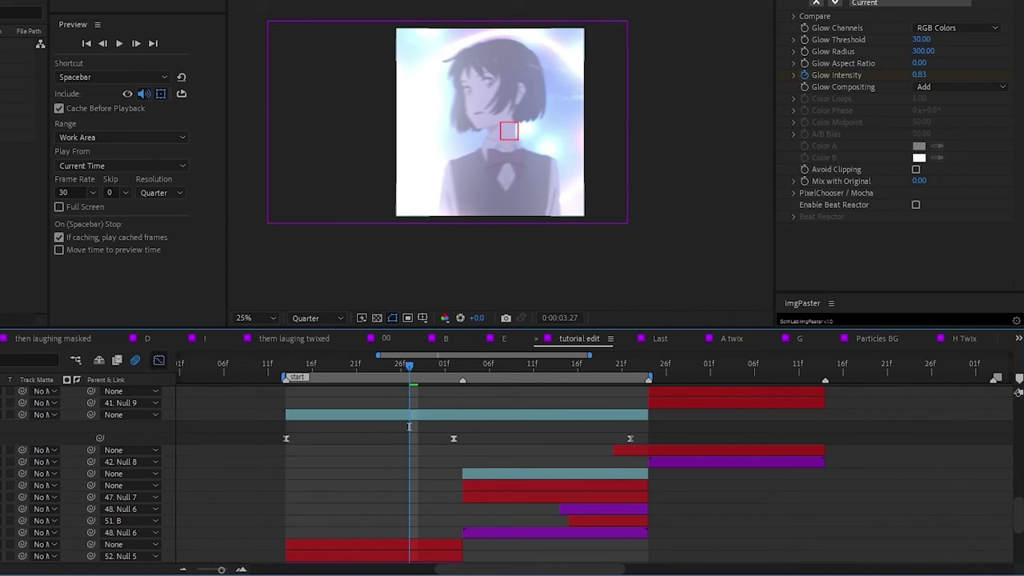
{"action": "left_click", "coordinate": [409, 426]}
{"action": "key", "text": "shift+F3"}
- Drag the Bezier handles to sharpen the curve into a spike peaking at 0:00:04:03
{"action": "left_click_drag", "start_coordinate": [469, 490], "coordinate": [356, 387]}
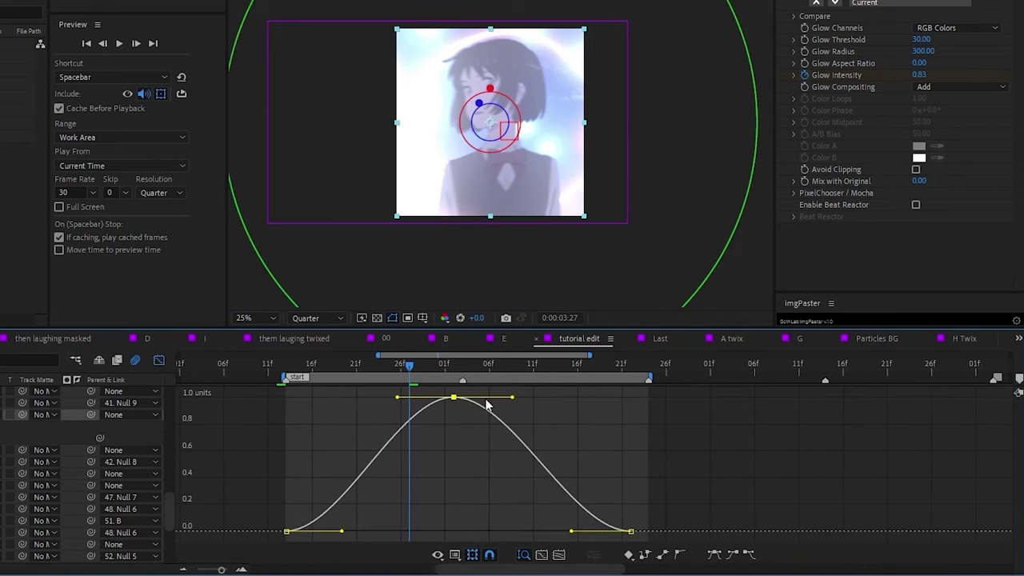
{"action": "left_click_drag", "start_coordinate": [513, 400], "coordinate": [456, 487]}
{"action": "mouse_move", "coordinate": [396, 399]}
{"action": "left_mouse_down"}
{"action": "mouse_move", "coordinate": [450, 482]}
{"action": "mouse_move", "coordinate": [502, 386]}
{"action": "left_mouse_up"}
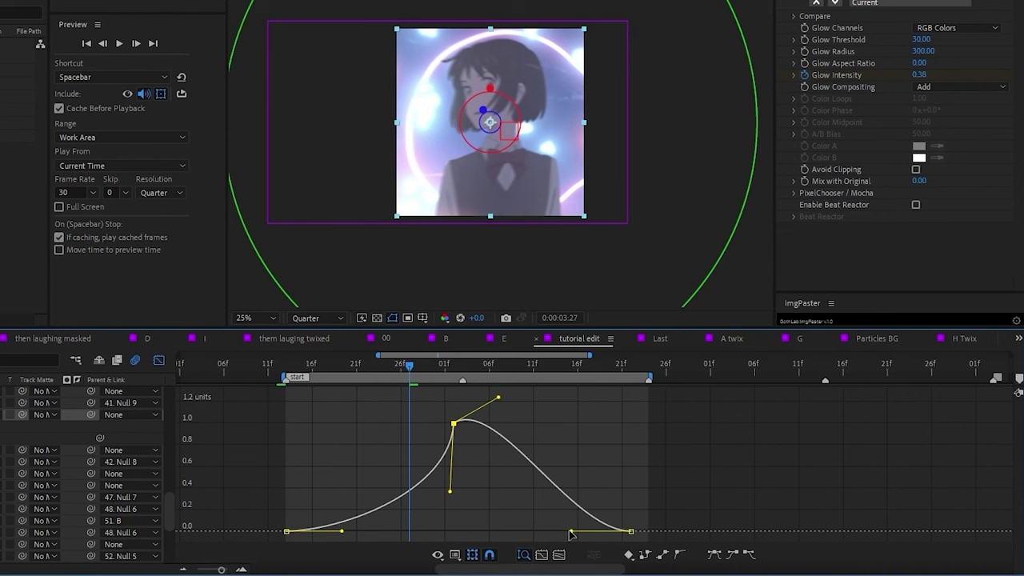
{"action": "mouse_move", "coordinate": [571, 531]}
{"action": "left_mouse_down"}
{"action": "mouse_move", "coordinate": [454, 531]}
{"action": "mouse_move", "coordinate": [470, 529]}
{"action": "left_mouse_up"}
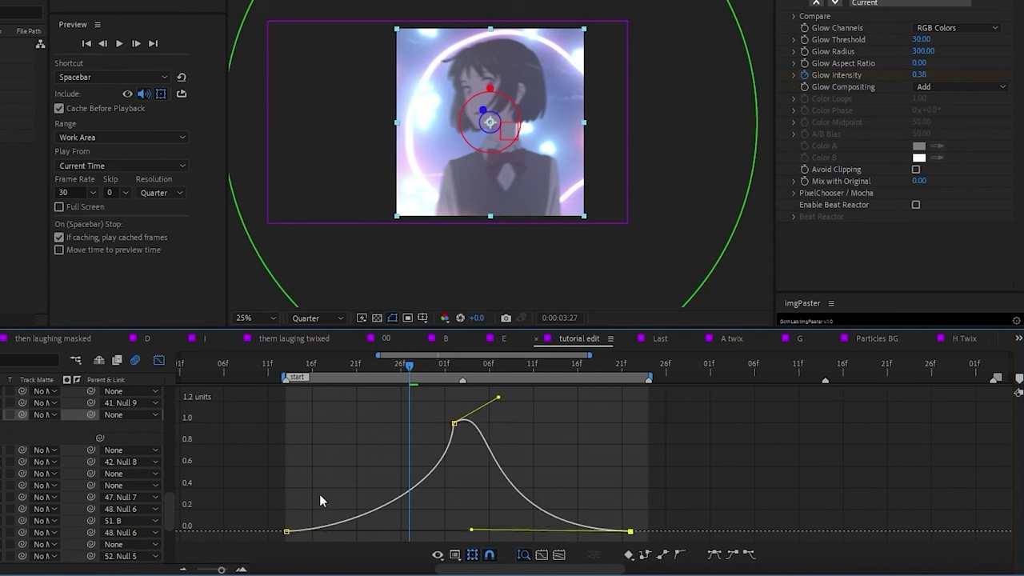
{"action": "left_click", "coordinate": [286, 531]}
{"action": "mouse_move", "coordinate": [341, 531]}
{"action": "left_mouse_down"}
{"action": "mouse_move", "coordinate": [436, 513]}
{"action": "mouse_move", "coordinate": [436, 524]}
{"action": "left_mouse_up"}
{"action": "left_click", "coordinate": [445, 490]}
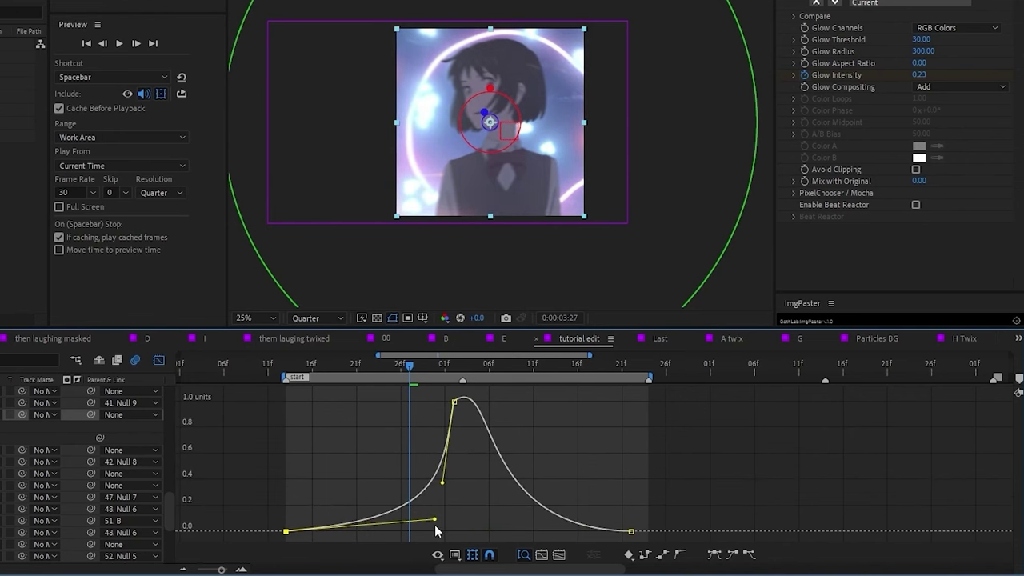
{"action": "left_click", "coordinate": [631, 531]}
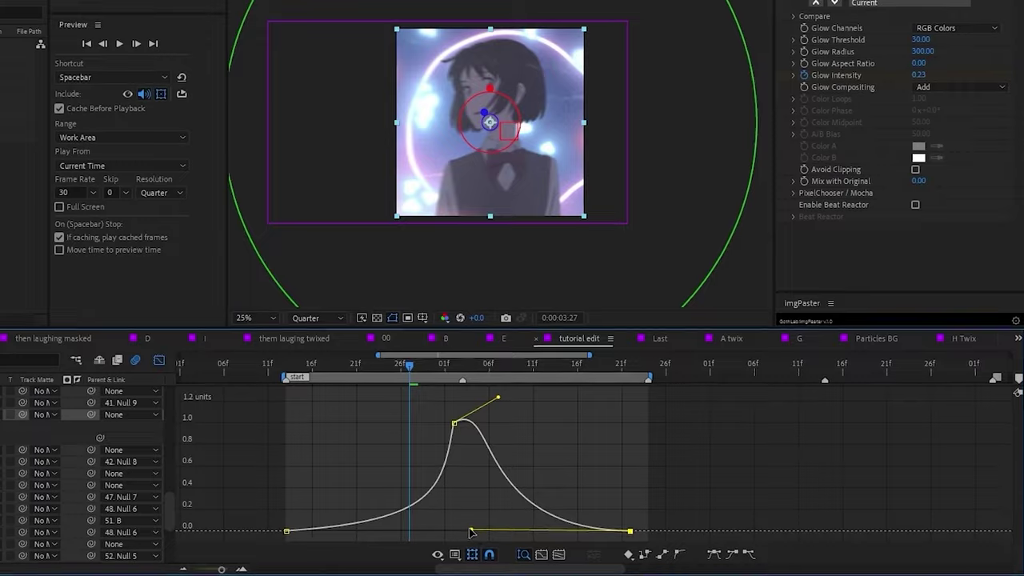
- Preview the glow flash and park the current time at 0:00:04:02
{"action": "key", "text": "space"}
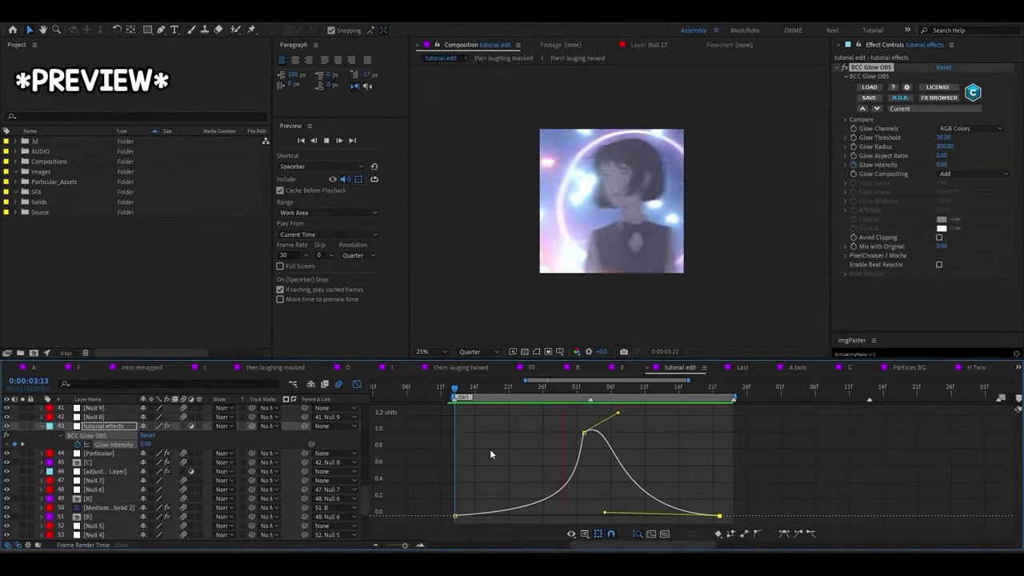
{"action": "left_click", "coordinate": [590, 388]}
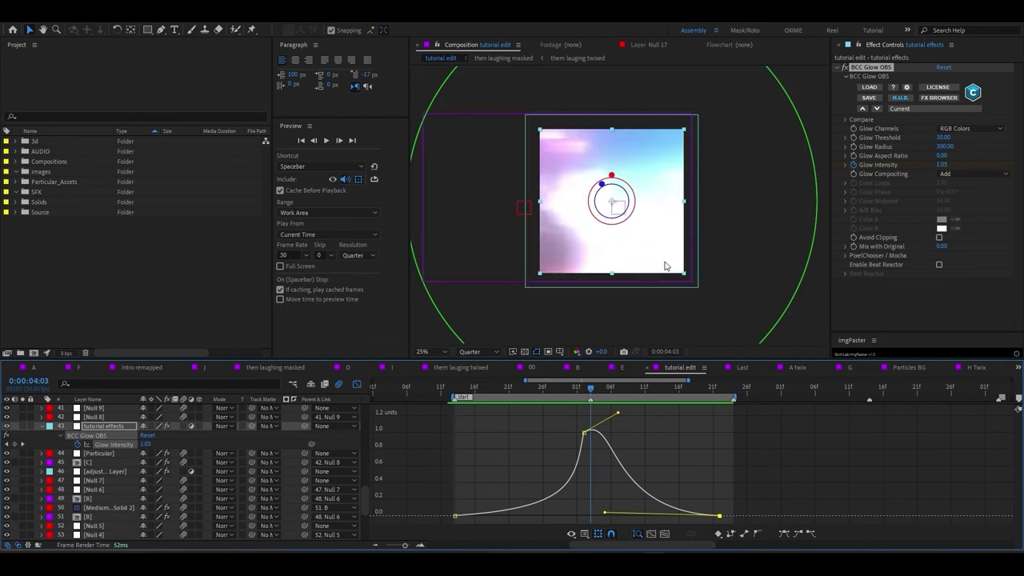
{"action": "left_click", "coordinate": [581, 389]}
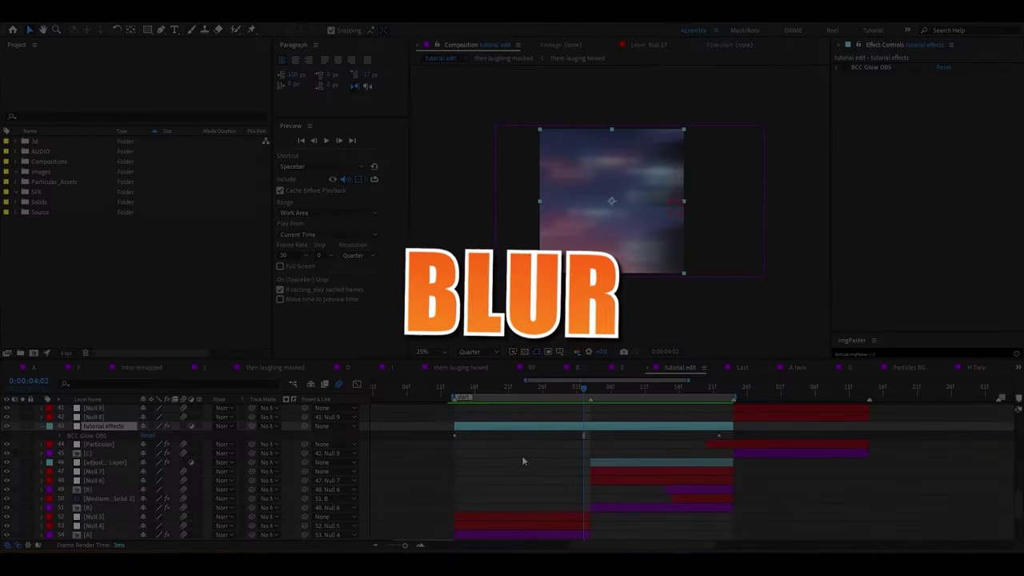
- Apply BCC Lens Blur OBS from a 'blur' FX Console search and set its Gamma to 800
{"action": "key", "text": "ctrl+space"}
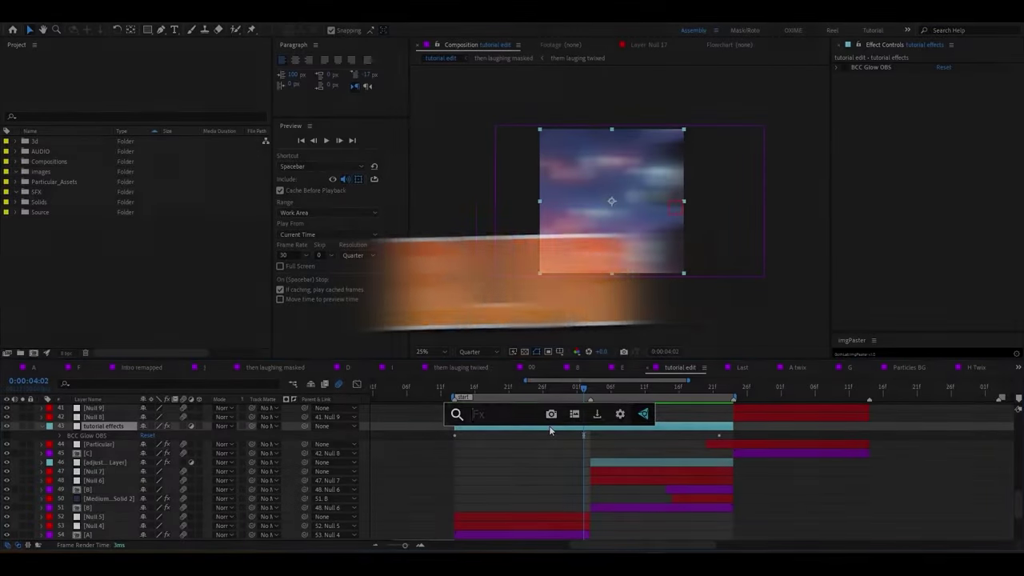
{"action": "type", "text": "blur"}
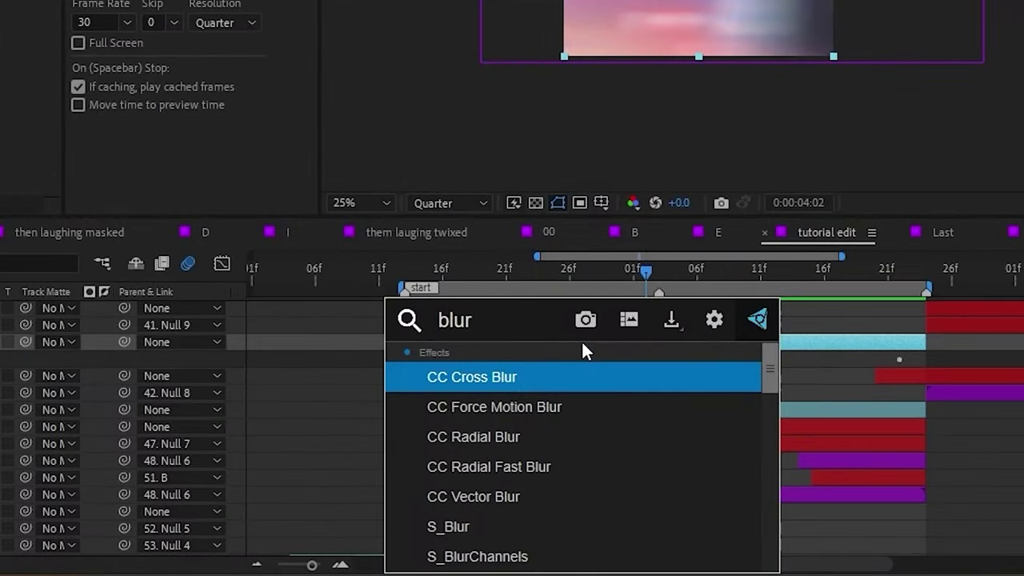
{"action": "scroll", "coordinate": [600, 440], "scroll_direction": "down", "scroll_amount": 5}
{"action": "scroll", "coordinate": [596, 462], "scroll_direction": "down", "scroll_amount": 2}
{"action": "scroll", "coordinate": [584, 460], "scroll_direction": "down", "scroll_amount": 2}
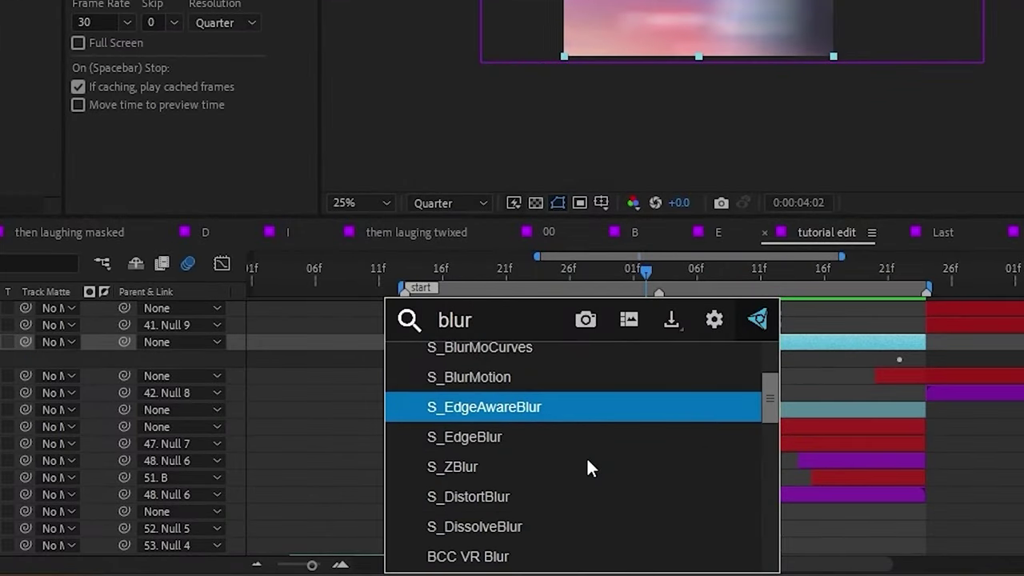
{"action": "scroll", "coordinate": [587, 456], "scroll_direction": "down", "scroll_amount": 2}
{"action": "scroll", "coordinate": [586, 458], "scroll_direction": "down", "scroll_amount": 2}
{"action": "scroll", "coordinate": [587, 458], "scroll_direction": "down", "scroll_amount": 2}
{"action": "scroll", "coordinate": [528, 468], "scroll_direction": "up", "scroll_amount": 1}
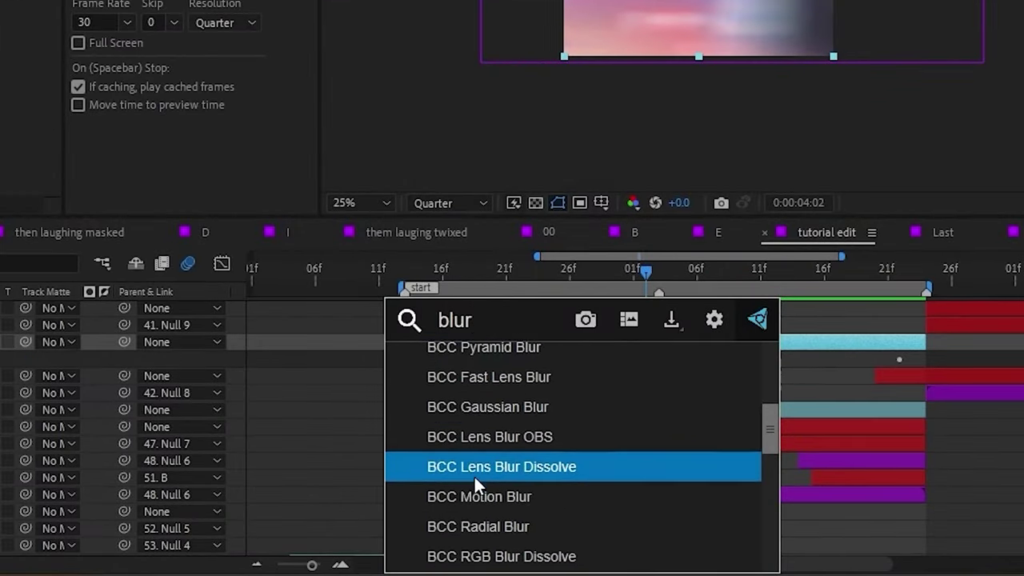
{"action": "left_click", "coordinate": [472, 440]}
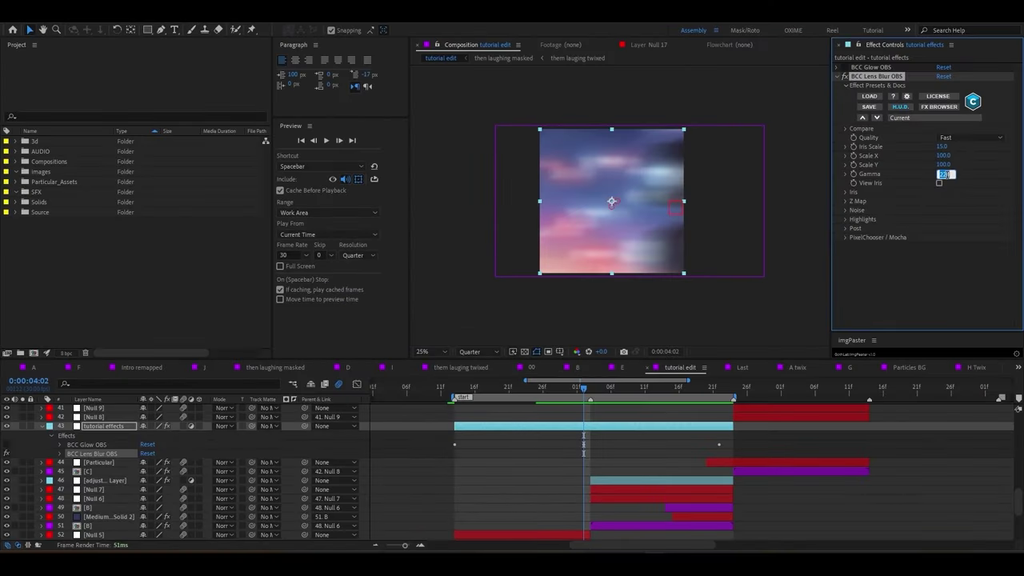
{"action": "type", "text": "800.0"}
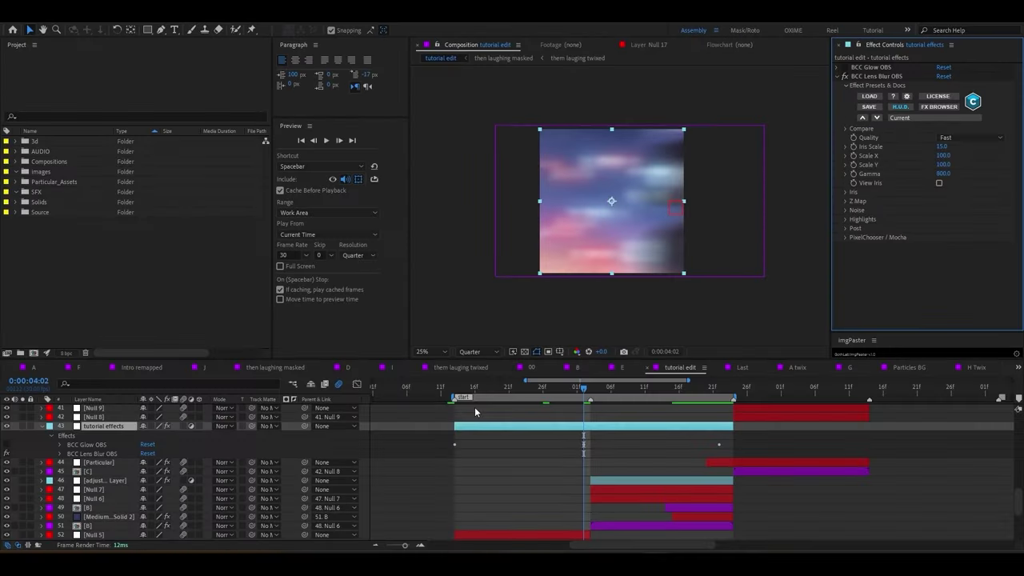
{"action": "left_click", "coordinate": [460, 396]}
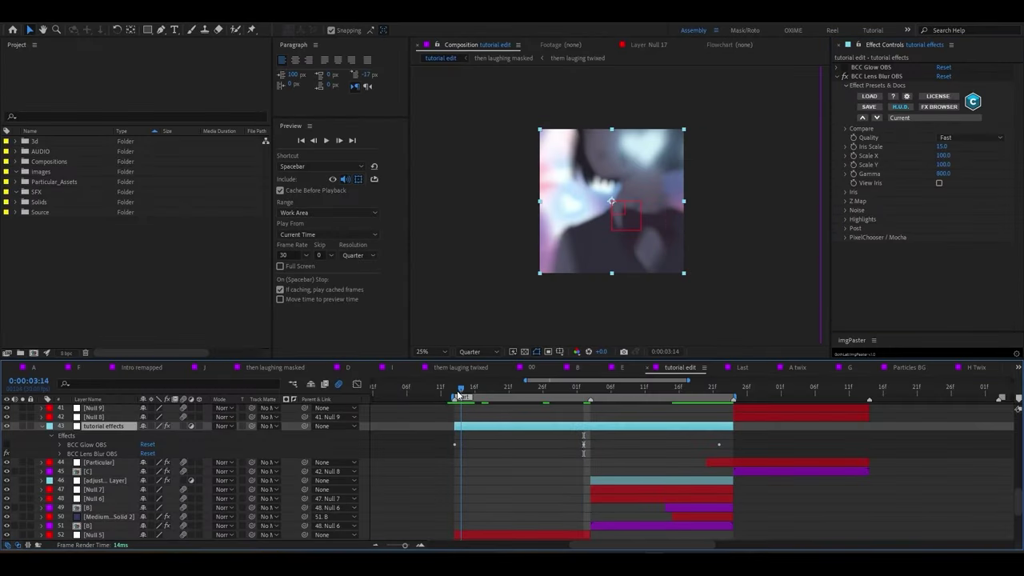
- Keyframe Lens Blur Iris Scale 0 at 03:13, 30 at 04:03 and 0 at 04:22, then select the keyframes
{"action": "left_click_drag", "start_coordinate": [460, 396], "coordinate": [455, 396]}
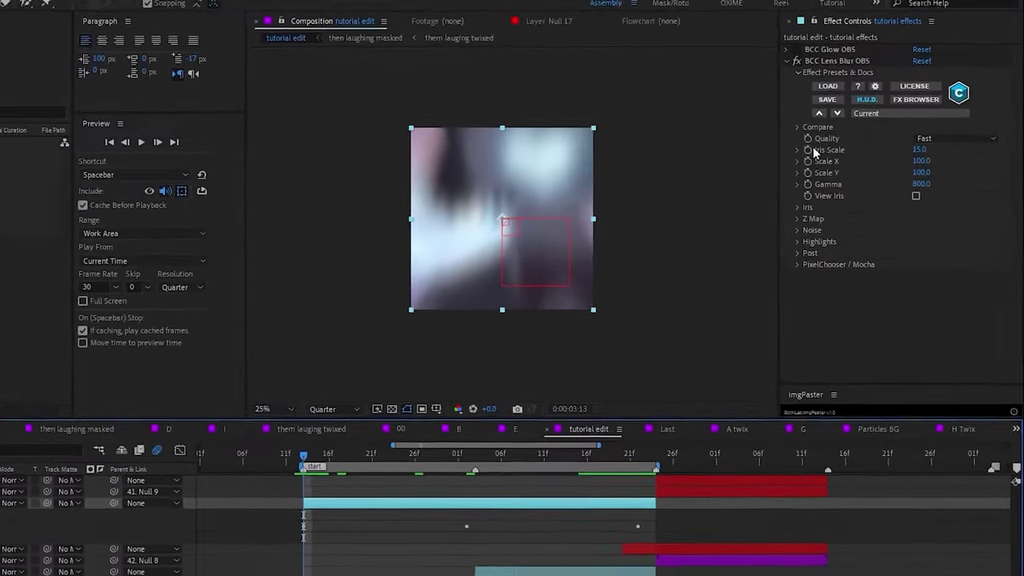
{"action": "left_click", "coordinate": [812, 148]}
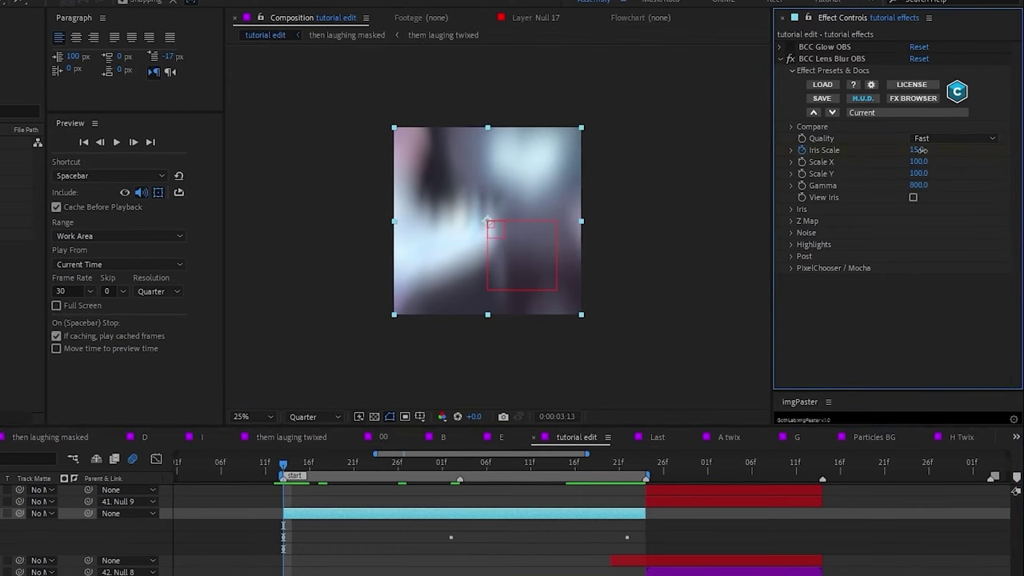
{"action": "left_click_drag", "start_coordinate": [924, 151], "coordinate": [912, 161]}
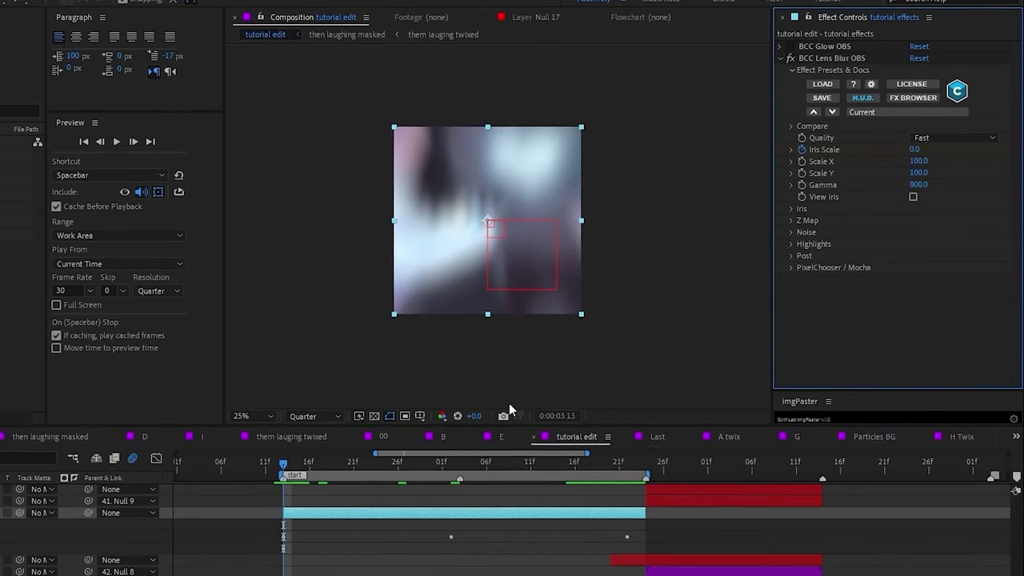
{"action": "key", "text": "shift+Page_Down"}
{"action": "key", "text": "shift+Page_Down"}
{"action": "left_click", "coordinate": [914, 82]}
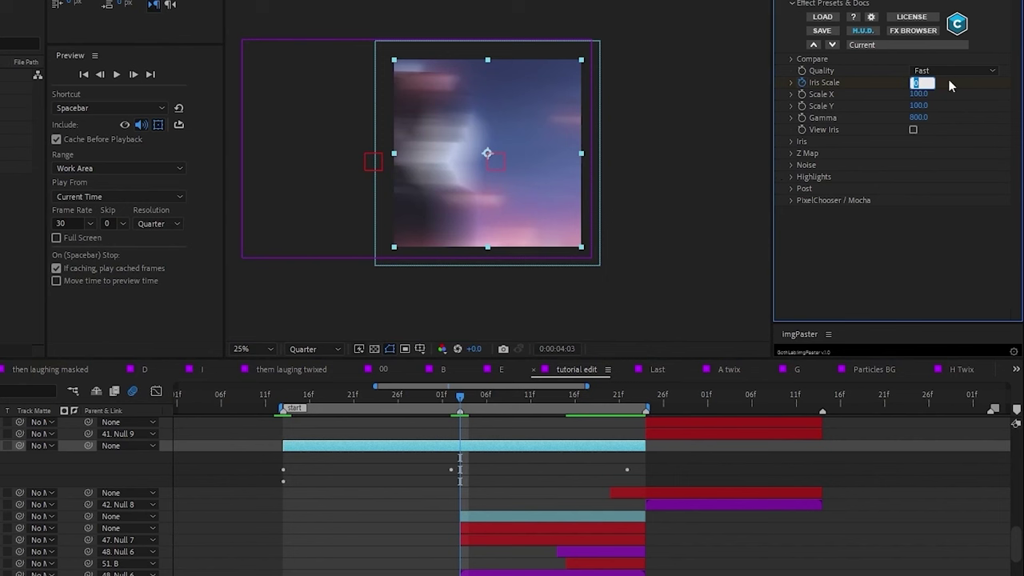
{"action": "type", "text": "10"}
{"action": "left_click", "coordinate": [917, 84]}
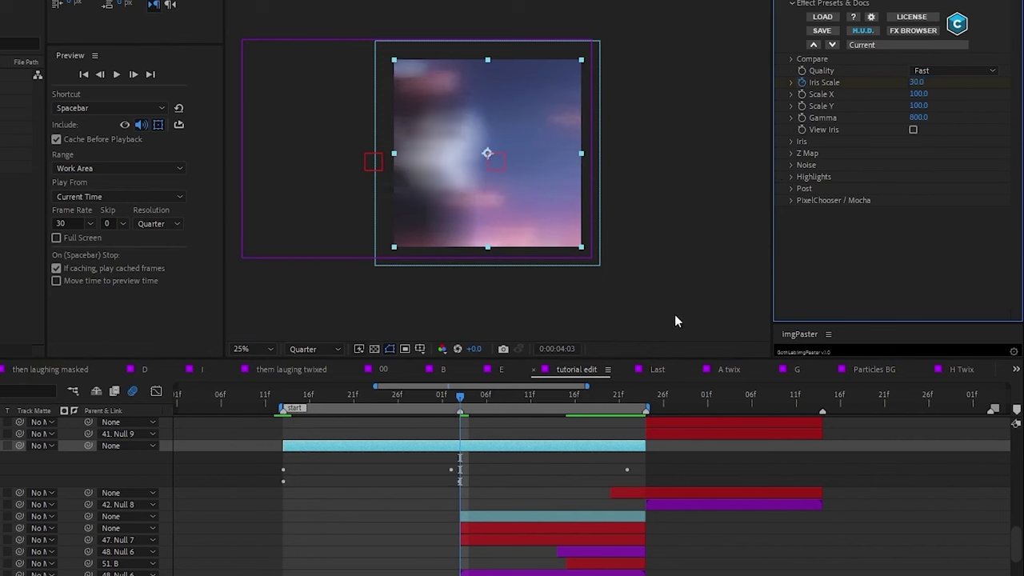
{"action": "left_click", "coordinate": [628, 400]}
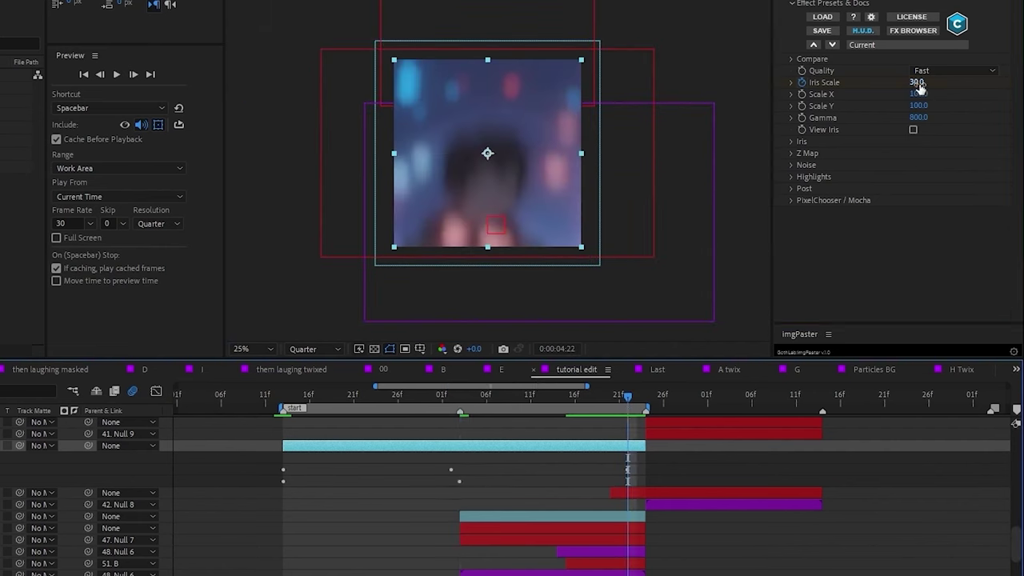
{"action": "left_click_drag", "start_coordinate": [919, 83], "coordinate": [695, 297]}
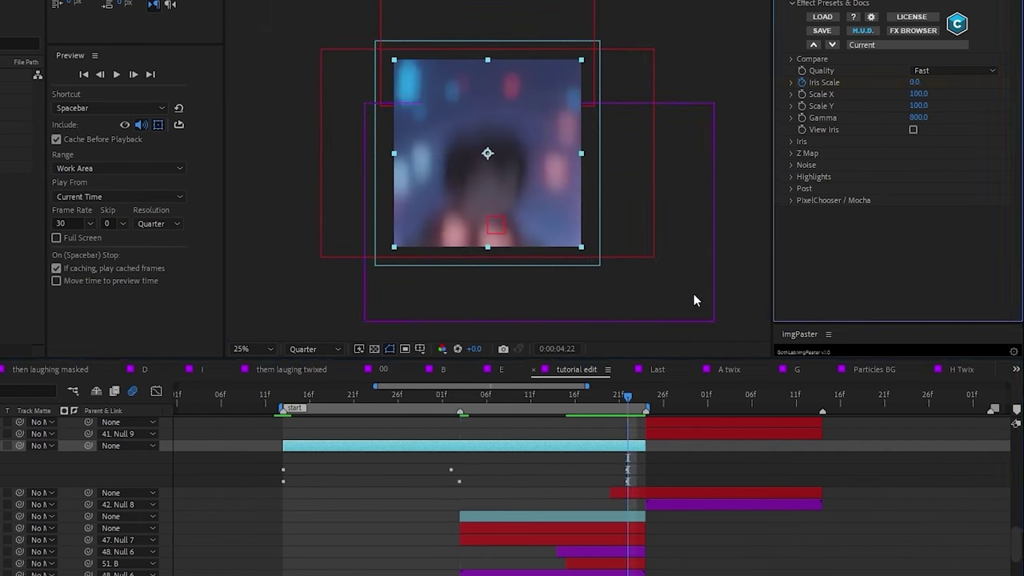
{"action": "key", "text": "F2"}
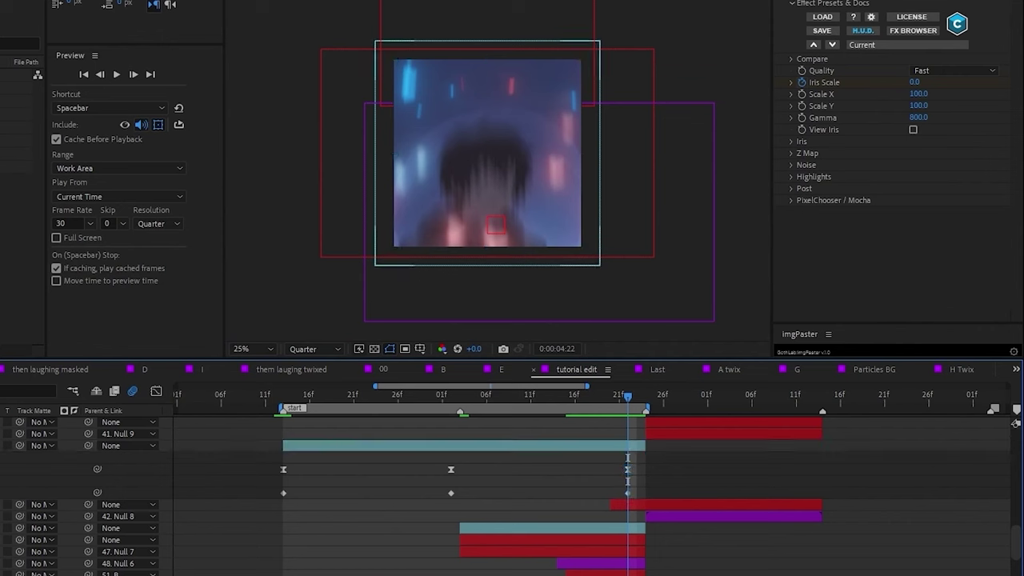
{"action": "left_click", "coordinate": [48, 492]}
- Reshape the Iris Scale curve in the Graph Editor with flattened ends and a sharp peak
{"action": "left_click", "coordinate": [158, 391]}
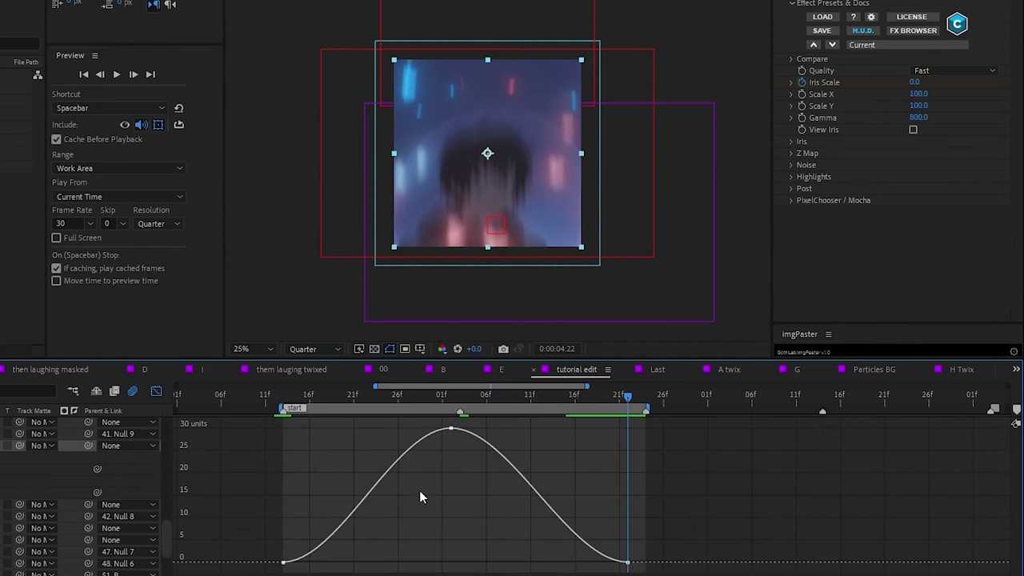
{"action": "left_click_drag", "start_coordinate": [446, 434], "coordinate": [183, 571]}
{"action": "mouse_move", "coordinate": [406, 560]}
{"action": "left_mouse_down"}
{"action": "mouse_move", "coordinate": [496, 529]}
{"action": "mouse_move", "coordinate": [489, 545]}
{"action": "left_mouse_up"}
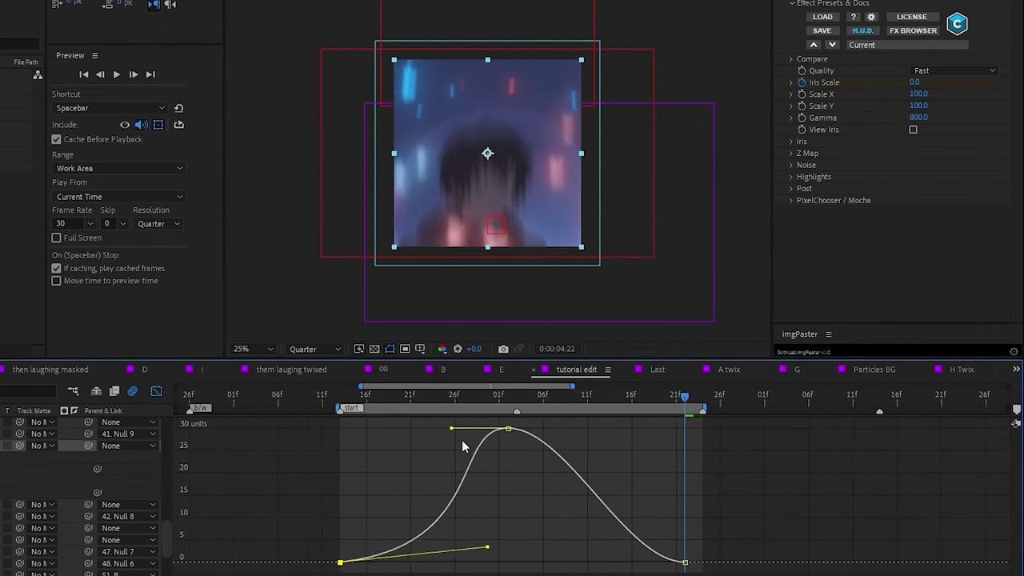
{"action": "left_click_drag", "start_coordinate": [452, 428], "coordinate": [476, 480]}
{"action": "left_click_drag", "start_coordinate": [570, 432], "coordinate": [582, 491]}
{"action": "left_click_drag", "start_coordinate": [628, 563], "coordinate": [480, 555]}
{"action": "left_click_drag", "start_coordinate": [476, 487], "coordinate": [477, 532]}
{"action": "left_click", "coordinate": [339, 396]}
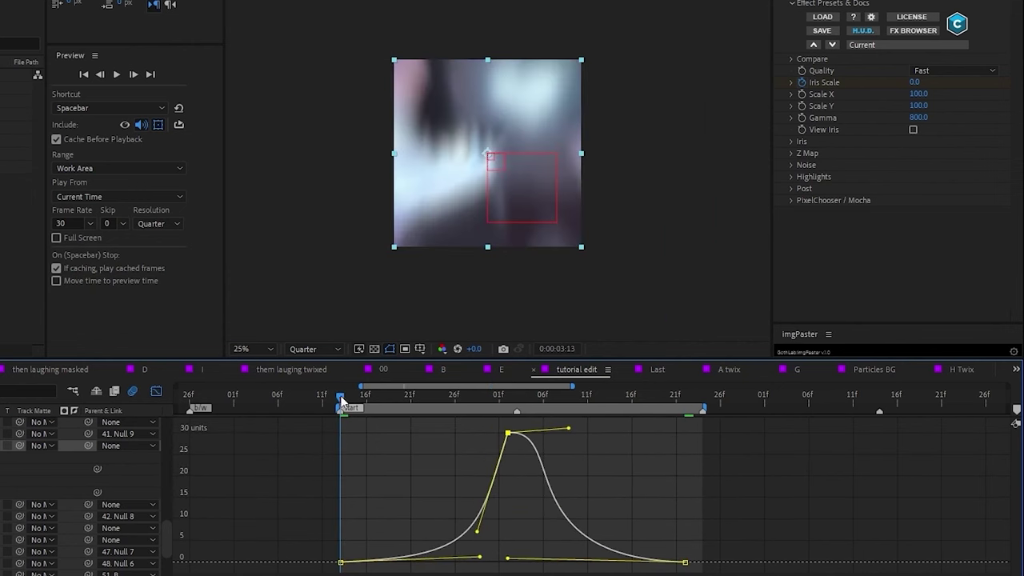
{"action": "left_click_drag", "start_coordinate": [567, 430], "coordinate": [549, 428]}
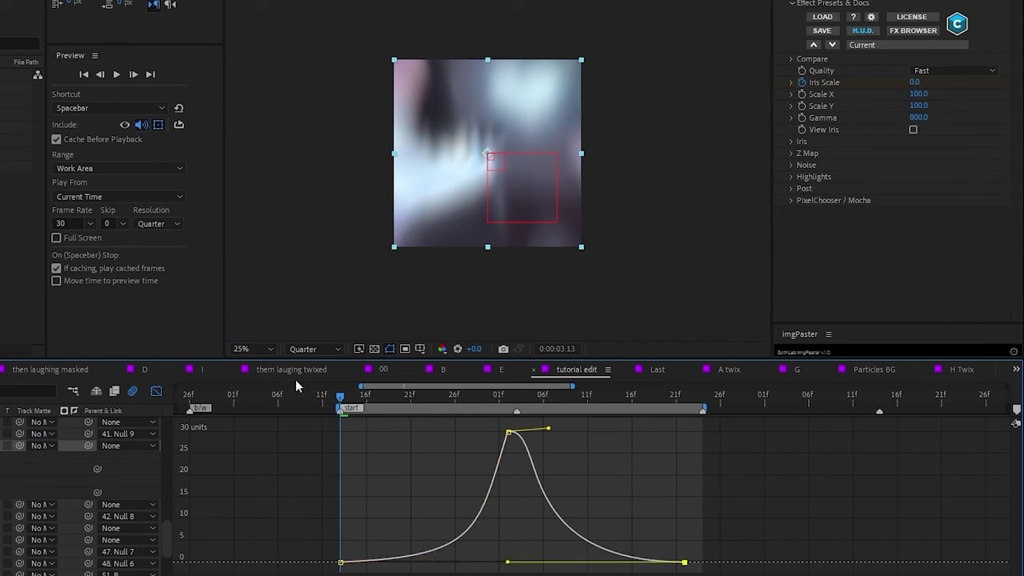
{"action": "left_click", "coordinate": [156, 391]}
- Preview the blur transition twice and collapse the Lens Blur settings
{"action": "key", "text": "space"}
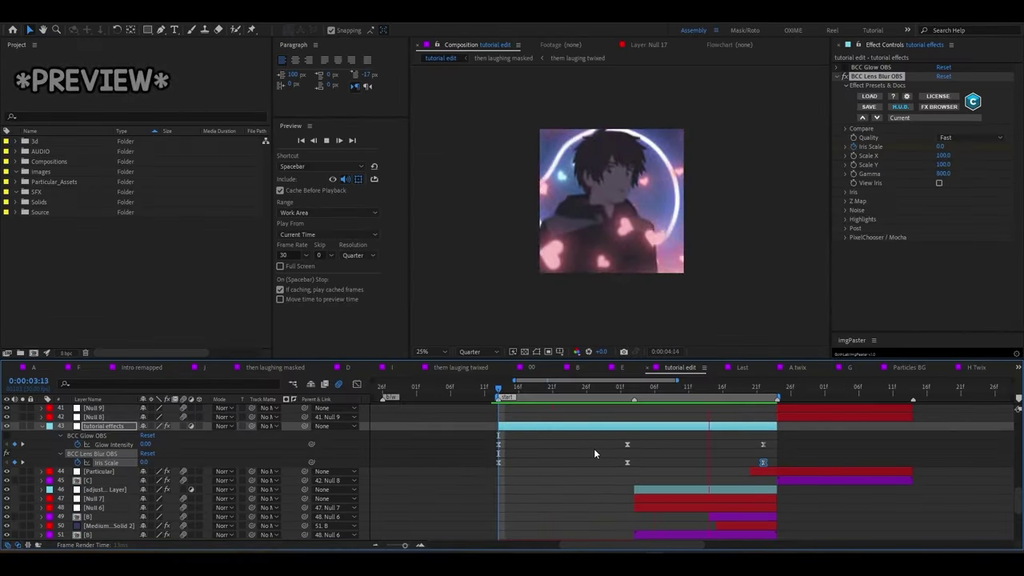
{"action": "key", "text": "space"}
{"action": "left_click", "coordinate": [839, 76]}
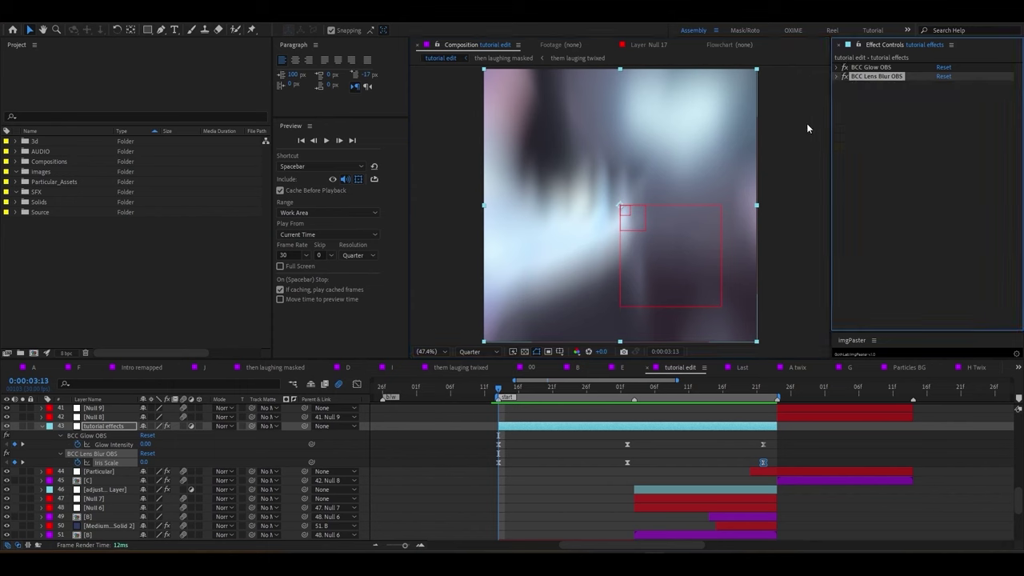
{"action": "key", "text": "space"}
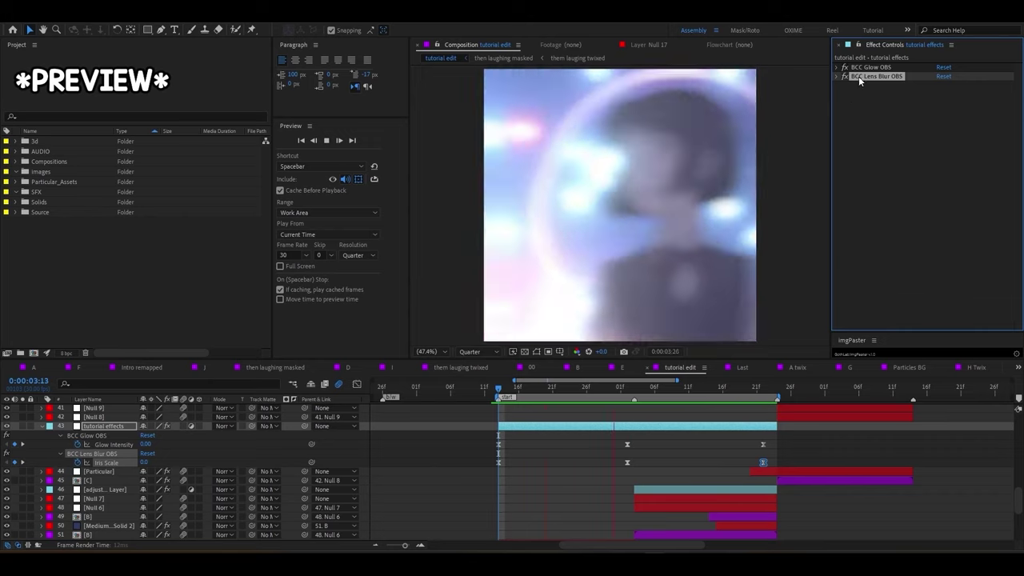
{"action": "key", "text": "space"}
- Hide the animated properties, preview the whole edit, and move to 0:00:06:11
{"action": "key", "text": "u"}
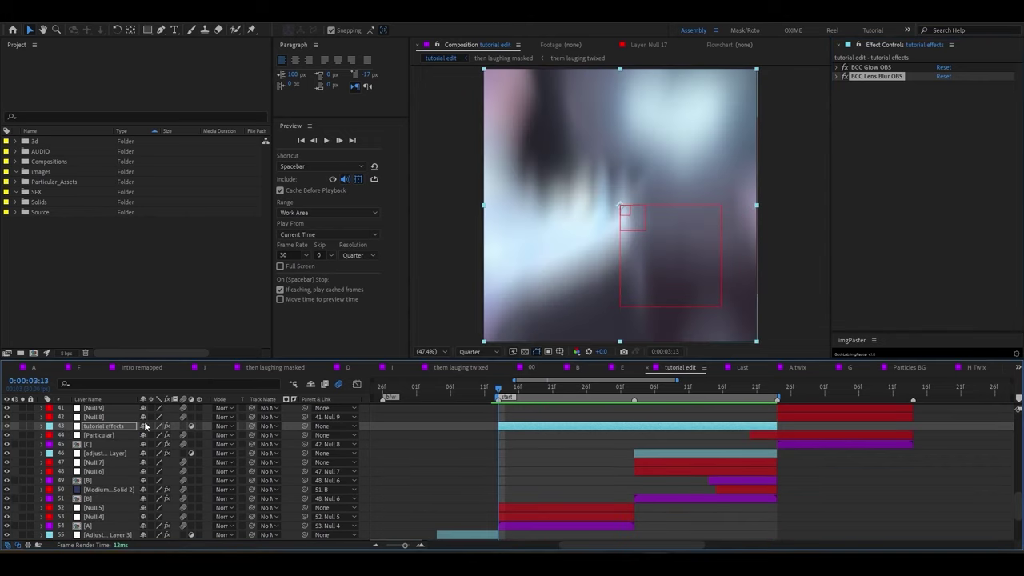
{"action": "scroll", "coordinate": [488, 455], "scroll_direction": "down", "scroll_amount": 3, "text": "alt"}
{"action": "scroll", "coordinate": [552, 446], "scroll_direction": "down", "scroll_amount": 2, "text": "alt"}
{"action": "scroll", "coordinate": [532, 511], "scroll_direction": "up", "scroll_amount": 2}
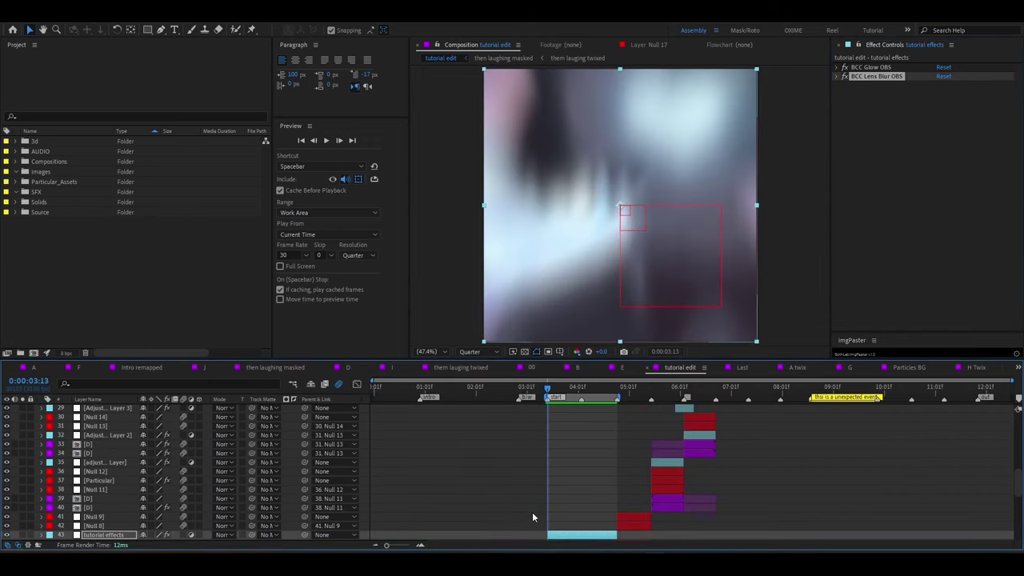
{"action": "scroll", "coordinate": [563, 509], "scroll_direction": "up", "scroll_amount": 1}
{"action": "scroll", "coordinate": [659, 465], "scroll_direction": "up", "scroll_amount": 4}
{"action": "scroll", "coordinate": [848, 419], "scroll_direction": "up", "scroll_amount": 3}
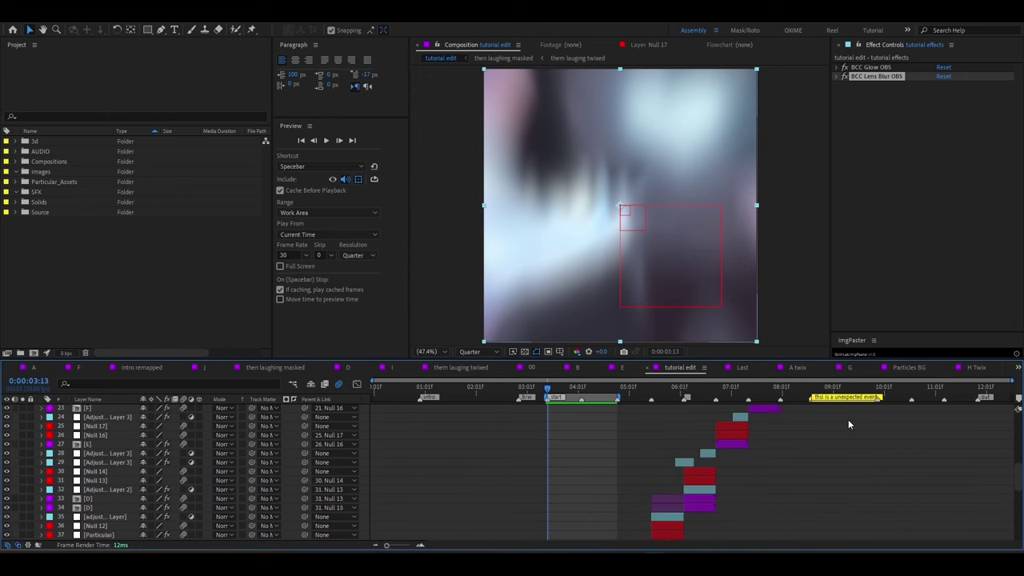
{"action": "scroll", "coordinate": [804, 454], "scroll_direction": "up", "scroll_amount": 2}
{"action": "scroll", "coordinate": [815, 454], "scroll_direction": "up", "scroll_amount": 2}
{"action": "scroll", "coordinate": [815, 454], "scroll_direction": "up", "scroll_amount": 1}
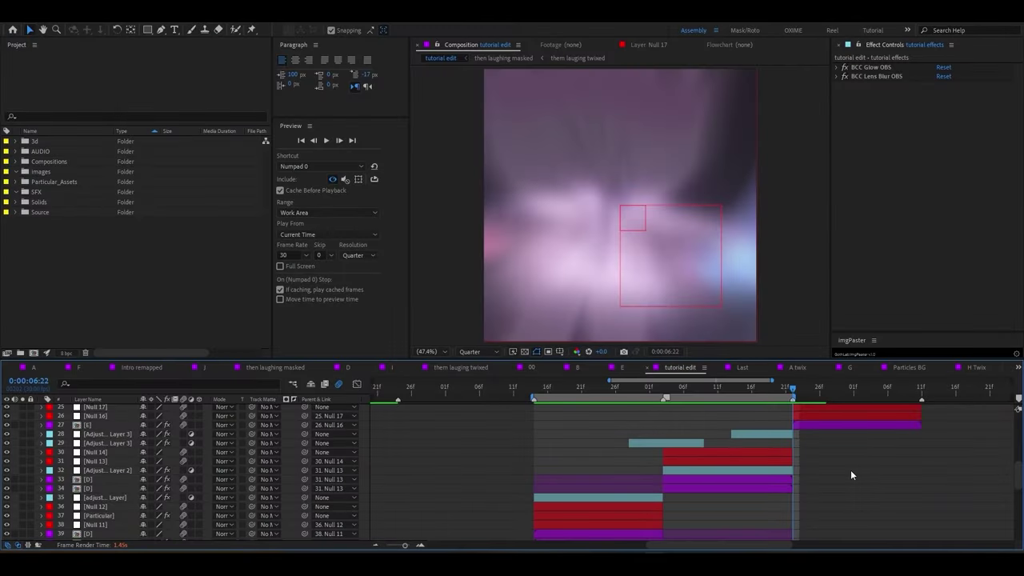
{"action": "key", "text": "KP_0"}
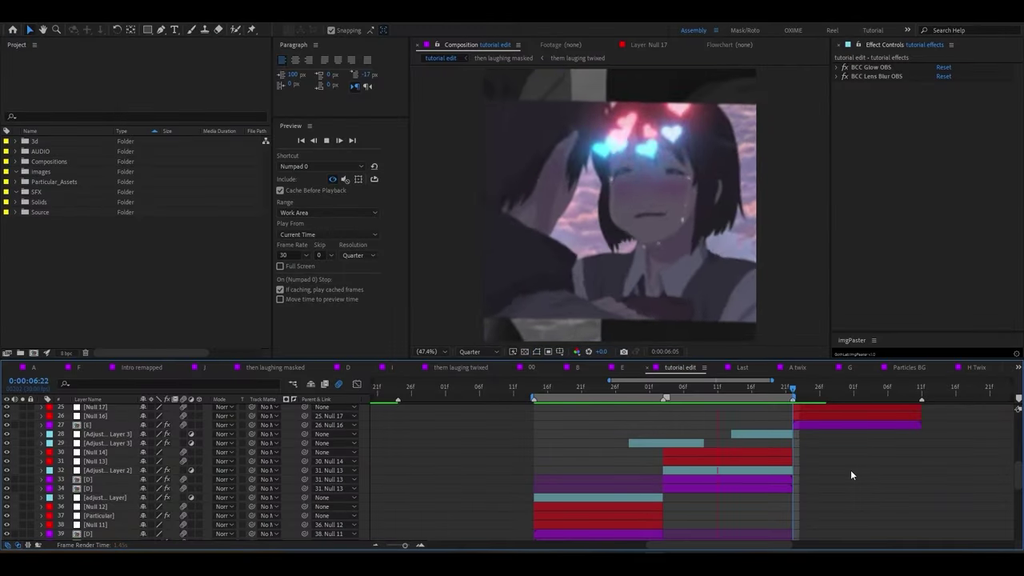
{"action": "key", "text": "KP_0"}
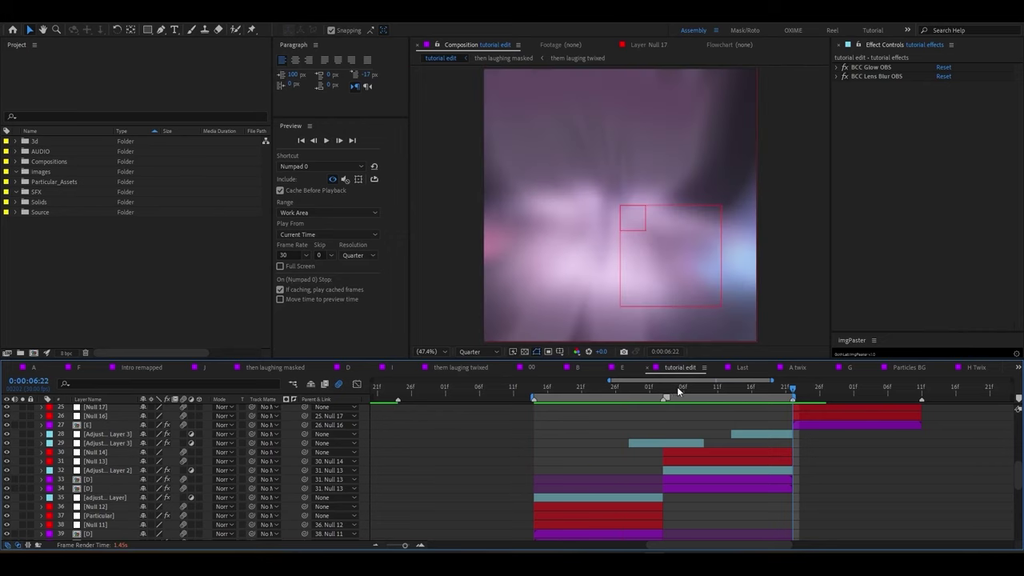
{"action": "left_click_drag", "start_coordinate": [679, 390], "coordinate": [717, 390]}
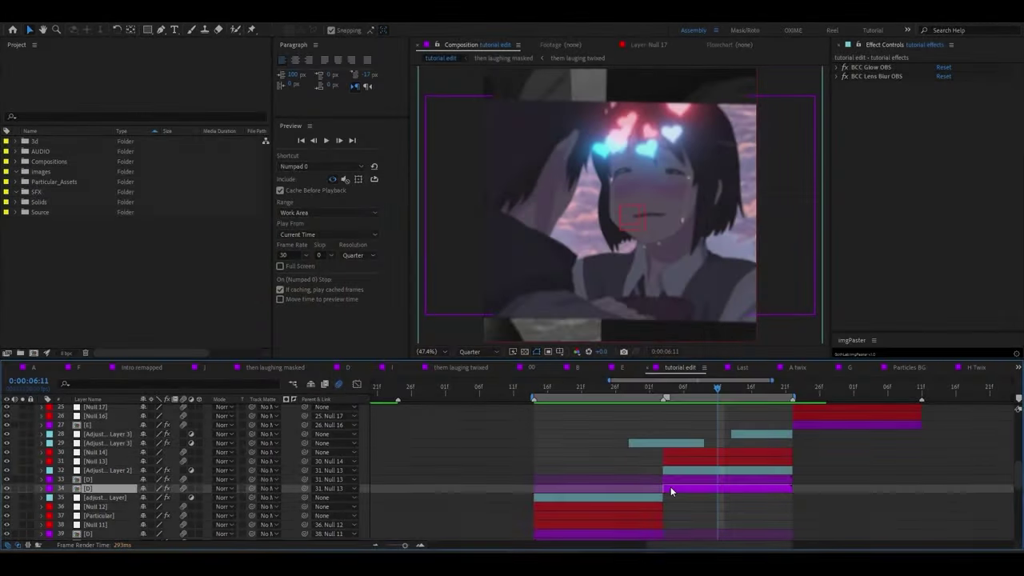
- Inside precomp D, split the mitsuha crying clip at 0:00:06:02
{"action": "double_click", "coordinate": [670, 487]}
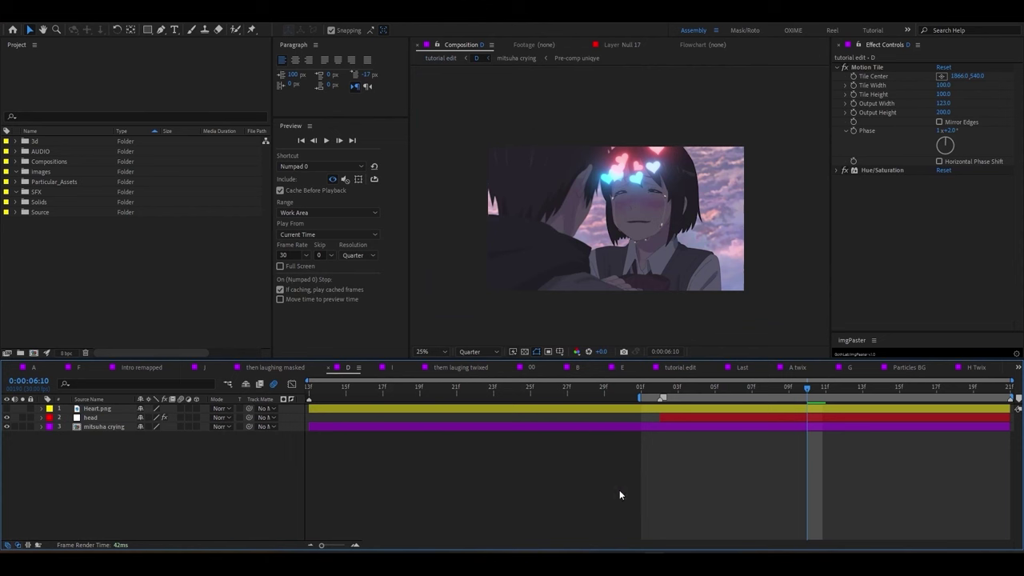
{"action": "left_click", "coordinate": [92, 428]}
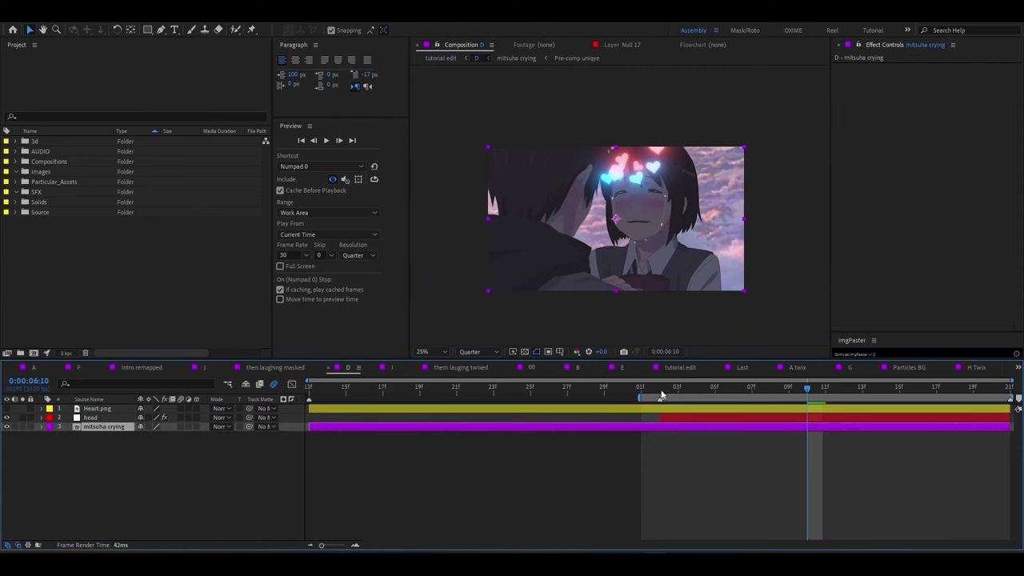
{"action": "left_click", "coordinate": [660, 391]}
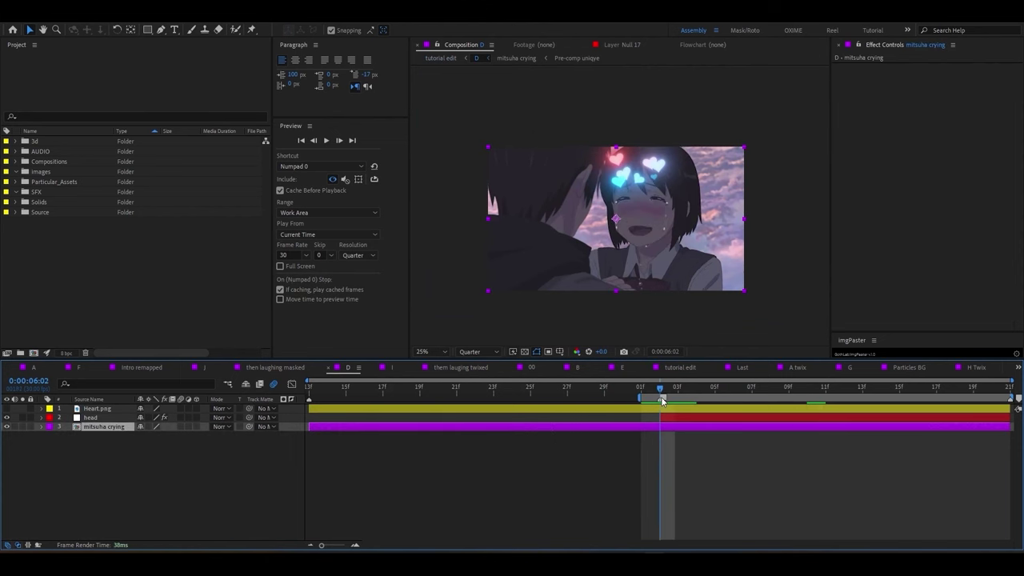
{"action": "key", "text": "ctrl+d"}
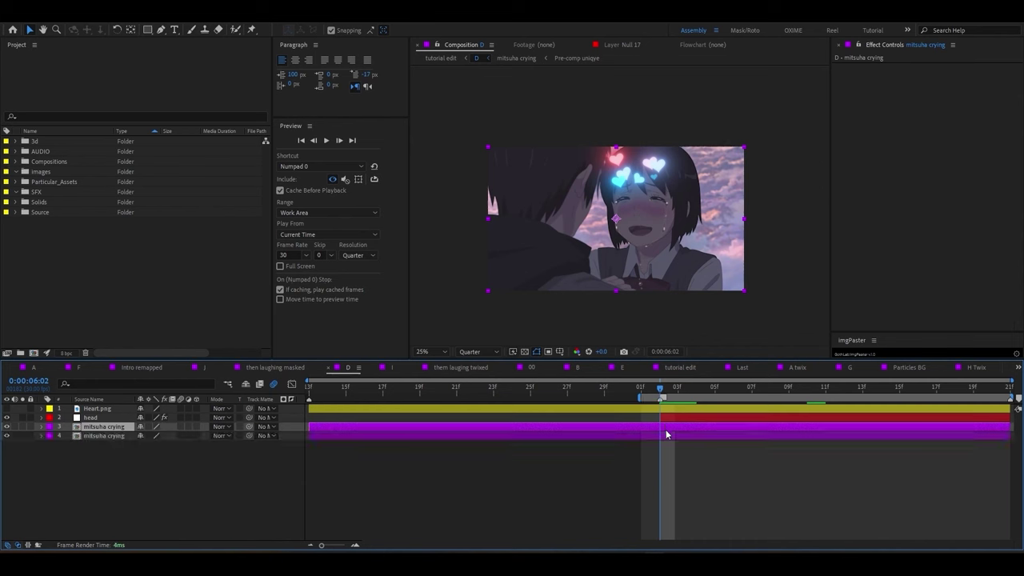
{"action": "key", "text": "alt+bracketleft"}
- Reveal Scale, Opacity and Time Remap on the later mitsuha crying piece
{"action": "left_click", "coordinate": [671, 427]}
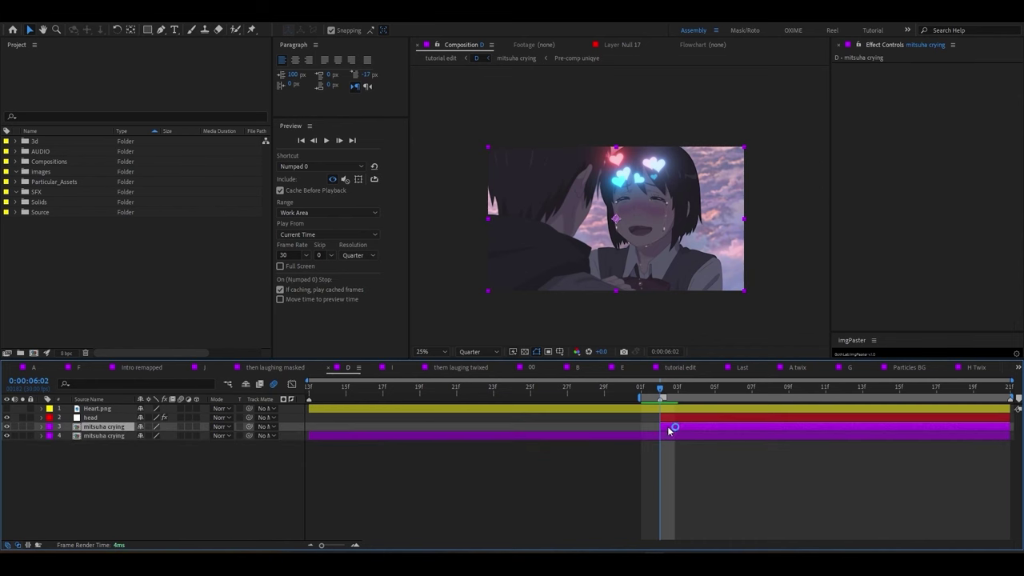
{"action": "key", "text": "s"}
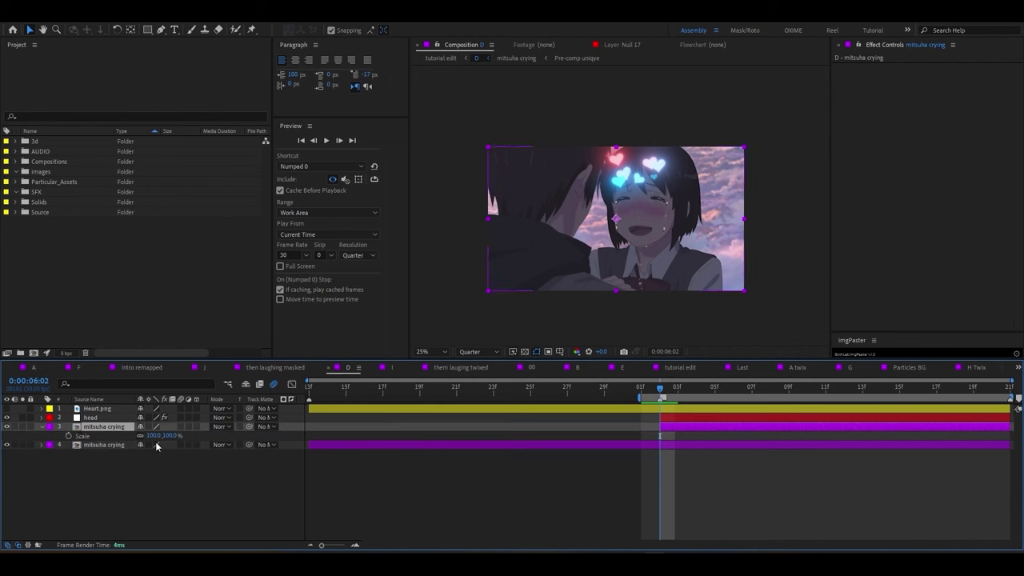
{"action": "key", "text": "t"}
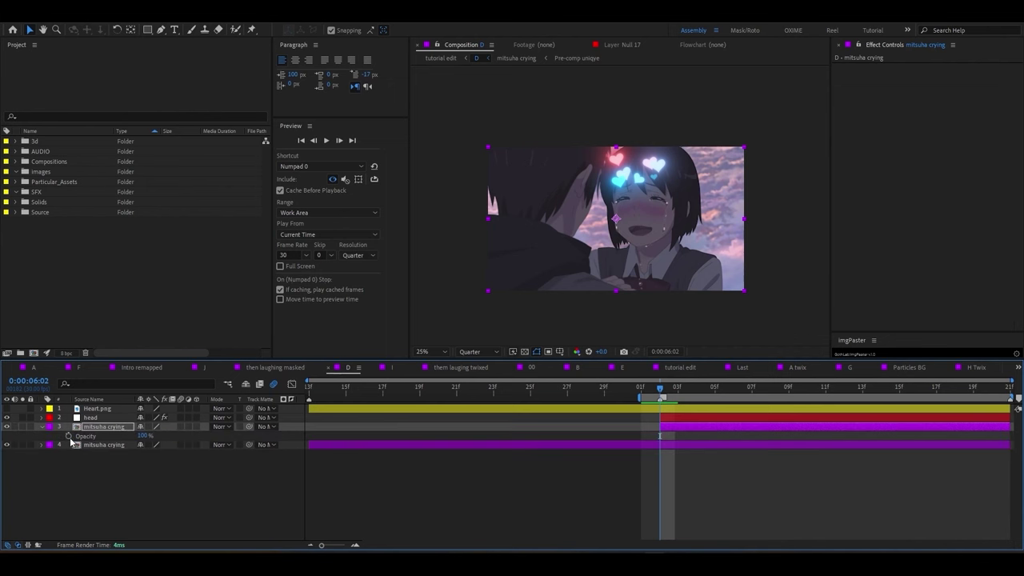
{"action": "key", "text": "ctrl+alt+t"}
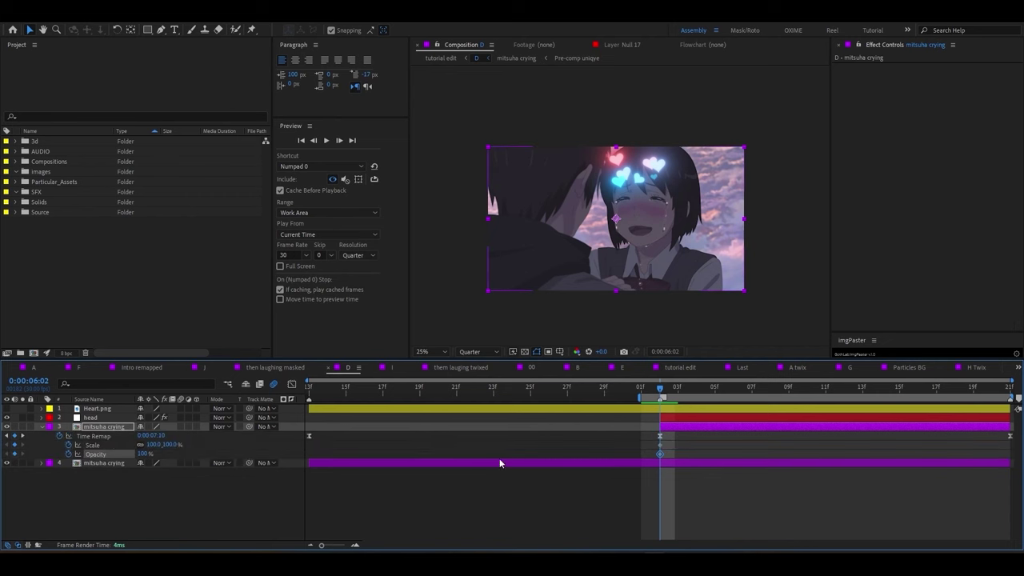
- At 0:00:06:20, keyframe the mitsuha crying layer to 150% Scale and 0% Opacity
{"action": "left_click", "coordinate": [511, 496]}
{"action": "left_click", "coordinate": [992, 388]}
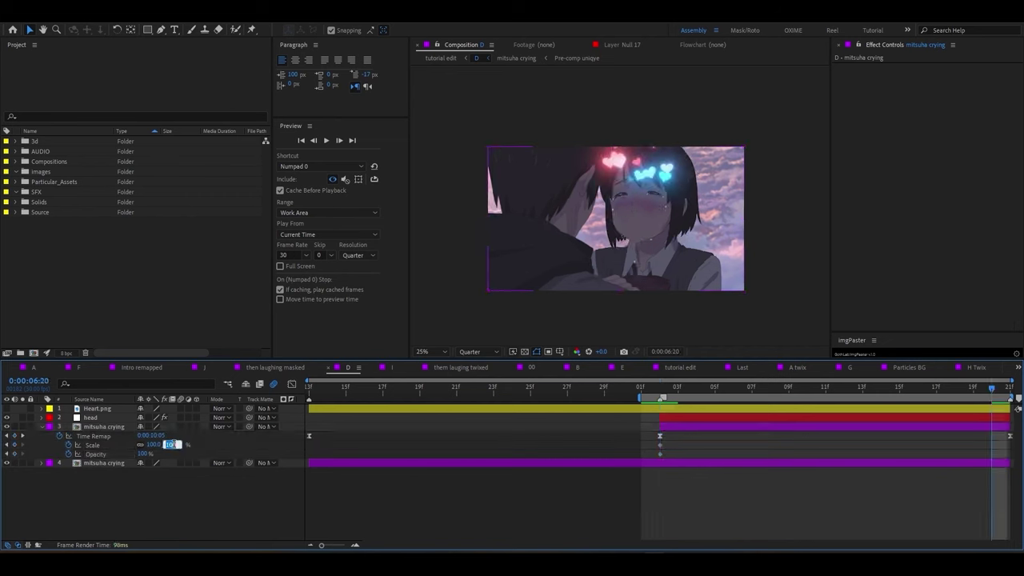
{"action": "left_click", "coordinate": [172, 444]}
{"action": "type", "text": "150"}
{"action": "key", "text": "Return"}
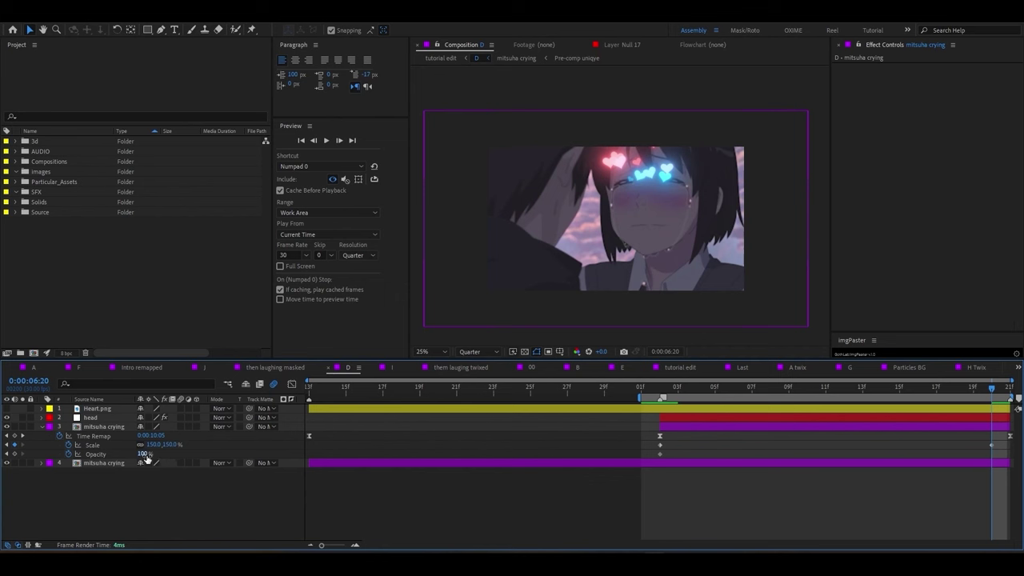
{"action": "type", "text": "0"}
{"action": "key", "text": "Return"}
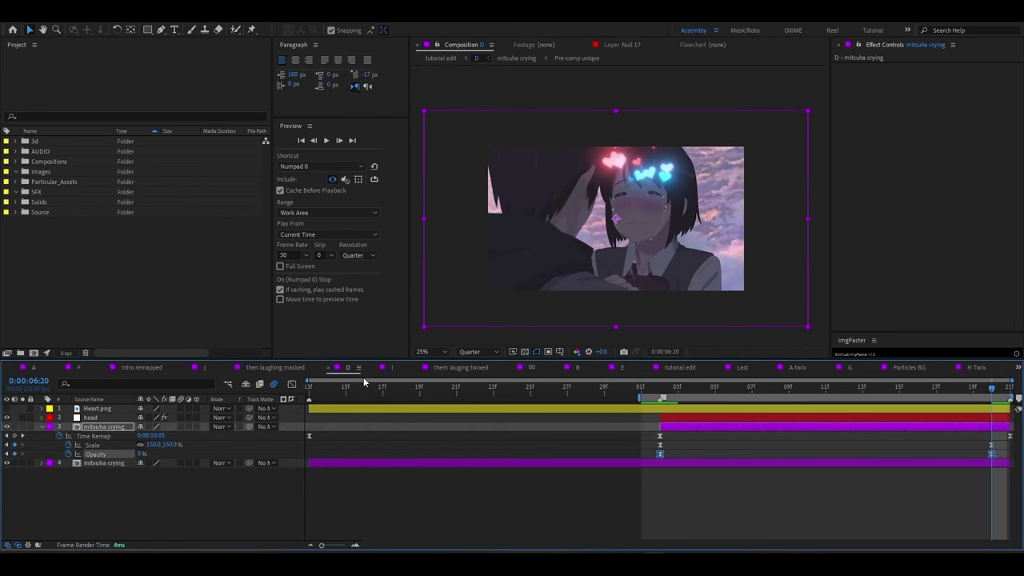
{"action": "left_click", "coordinate": [96, 445]}
{"action": "left_click", "coordinate": [291, 384]}
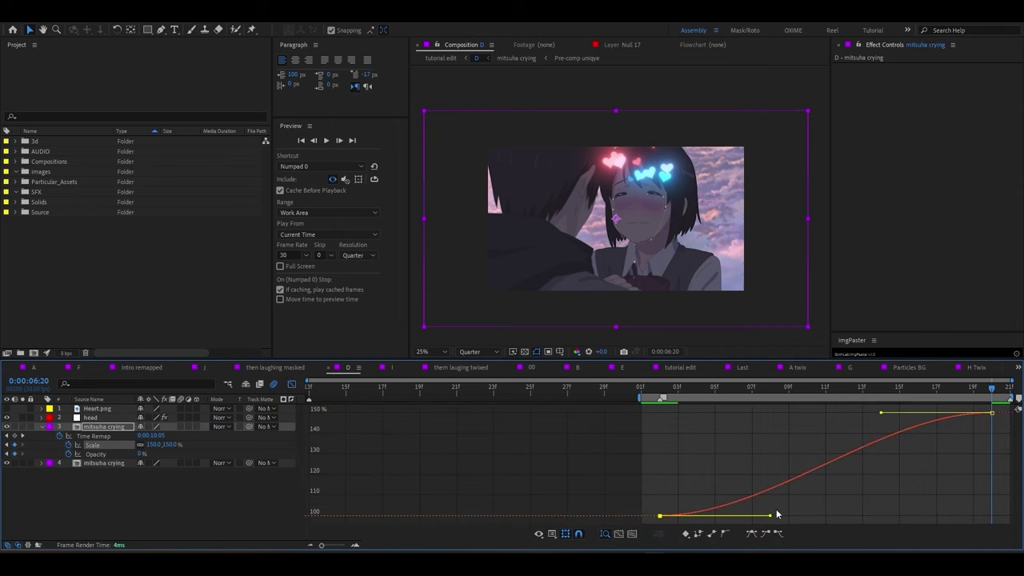
- Shape the Scale and Opacity curves to change steeply at first, then ease long into 150% and 0%
{"action": "left_click_drag", "start_coordinate": [769, 516], "coordinate": [671, 441]}
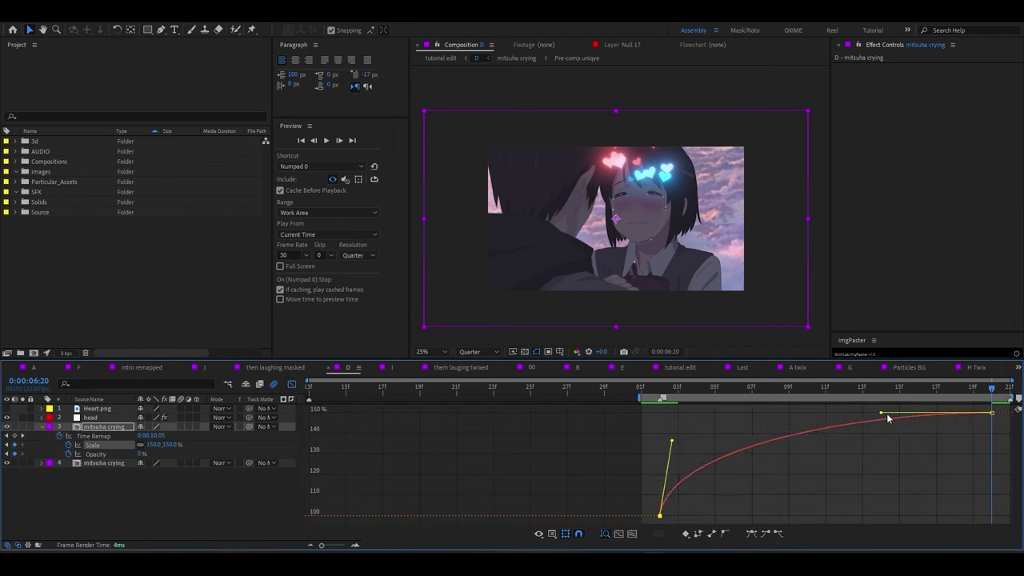
{"action": "left_click_drag", "start_coordinate": [881, 416], "coordinate": [739, 422]}
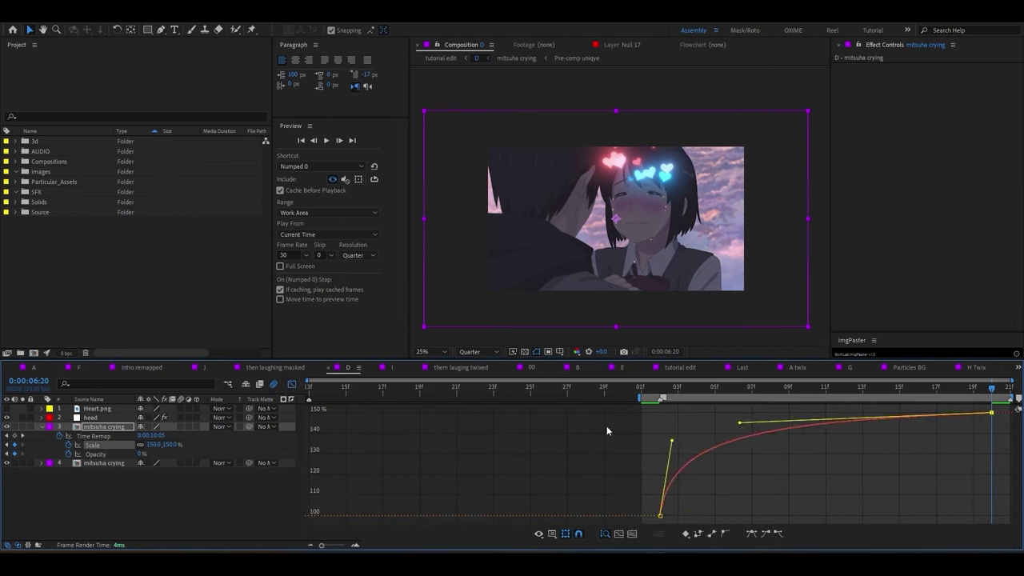
{"action": "left_click", "coordinate": [96, 454]}
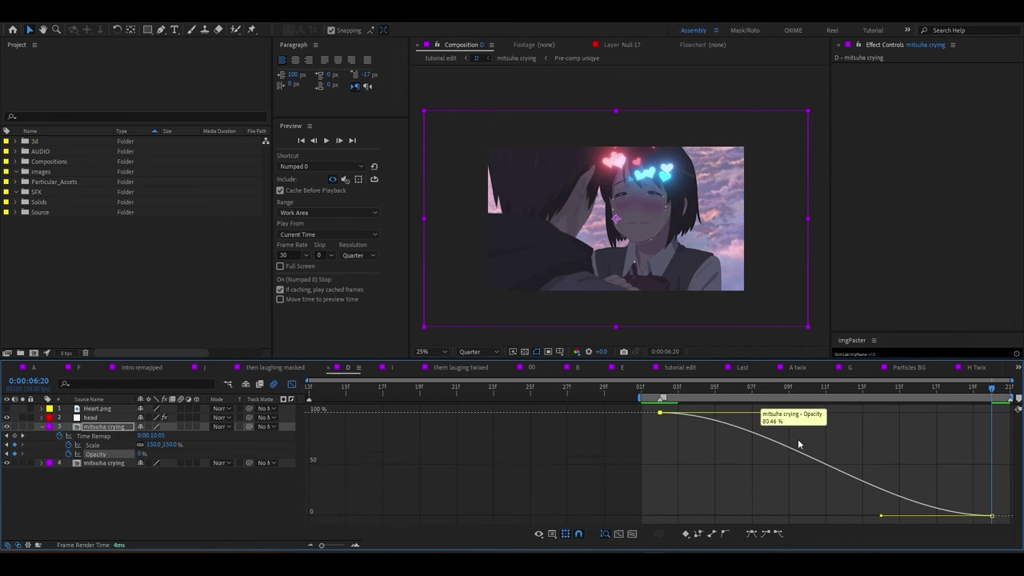
{"action": "left_click_drag", "start_coordinate": [770, 414], "coordinate": [665, 467]}
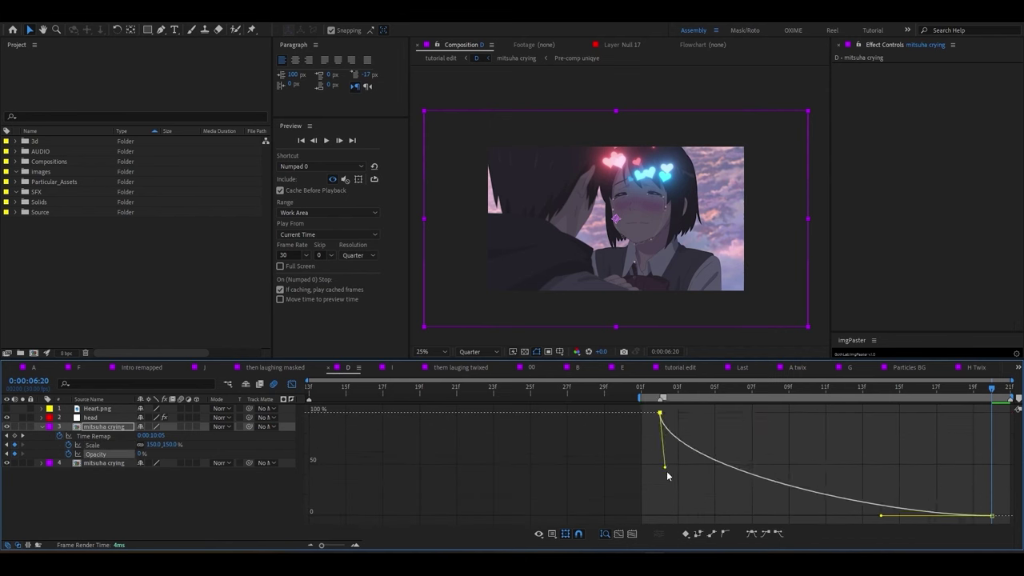
{"action": "mouse_move", "coordinate": [877, 516]}
{"action": "left_mouse_down"}
{"action": "mouse_move", "coordinate": [740, 475]}
{"action": "mouse_move", "coordinate": [746, 488]}
{"action": "left_mouse_up"}
- Preview the zoom-and-fade animation from 0:00:06:00
{"action": "left_click", "coordinate": [632, 392]}
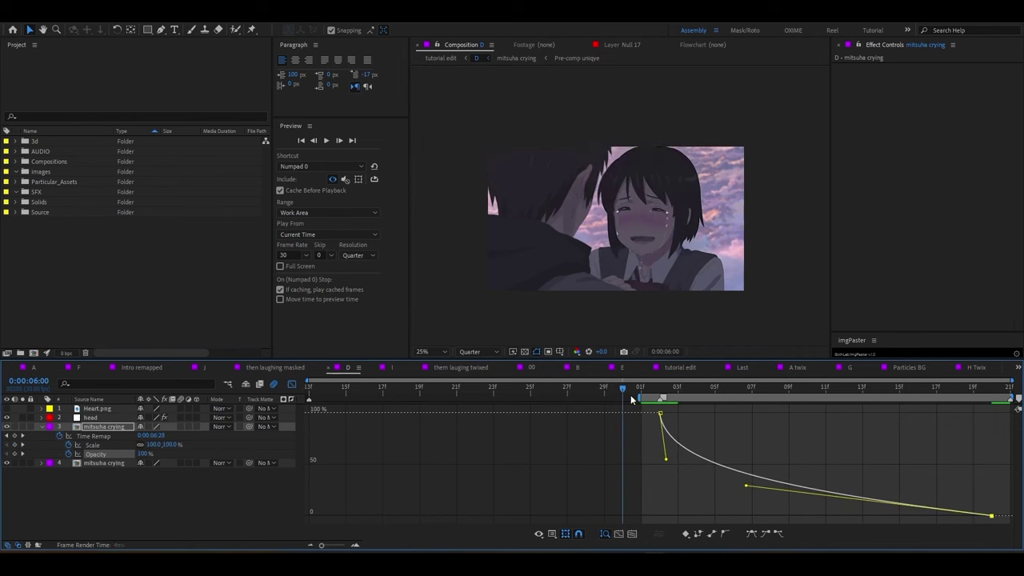
{"action": "key", "text": "space"}
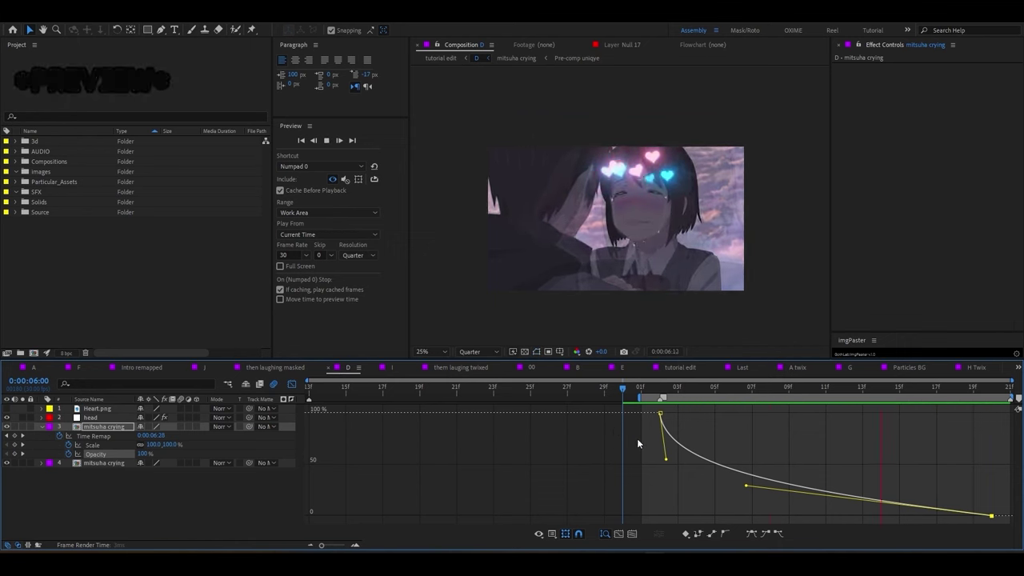
{"action": "key", "text": "space"}
{"action": "left_click", "coordinate": [660, 392]}
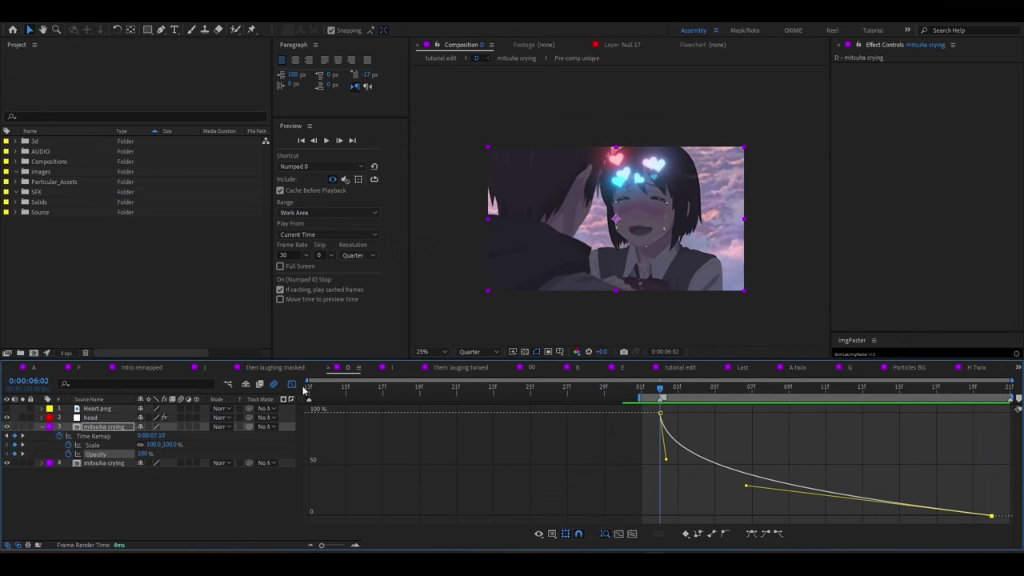
{"action": "left_click", "coordinate": [292, 384]}
{"action": "key", "text": "space"}
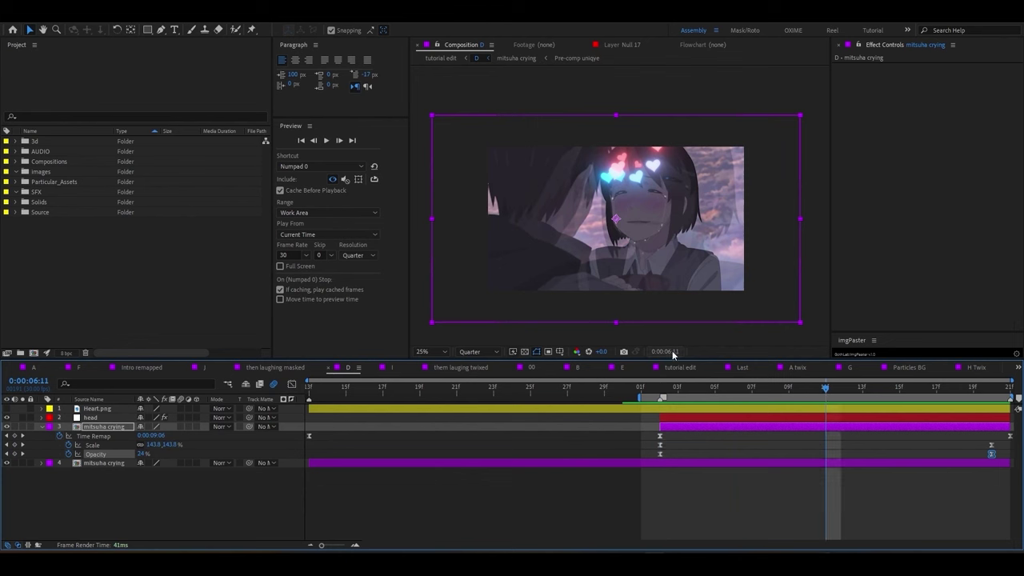
{"action": "key", "text": "space"}
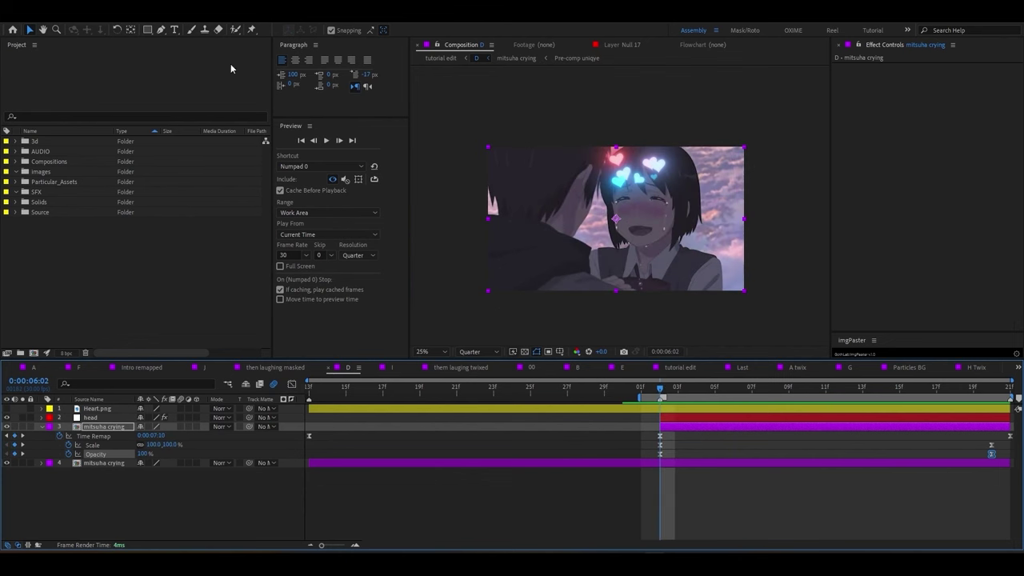
- Move the anchor point onto the girl's face with Pan Behind and scrub the zoom
{"action": "left_click", "coordinate": [128, 29]}
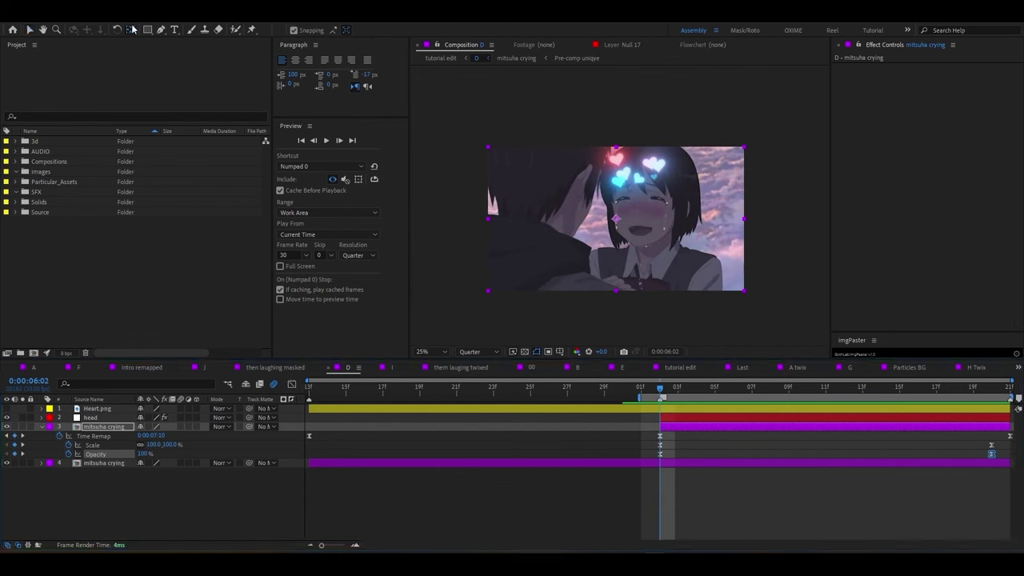
{"action": "left_click", "coordinate": [624, 230]}
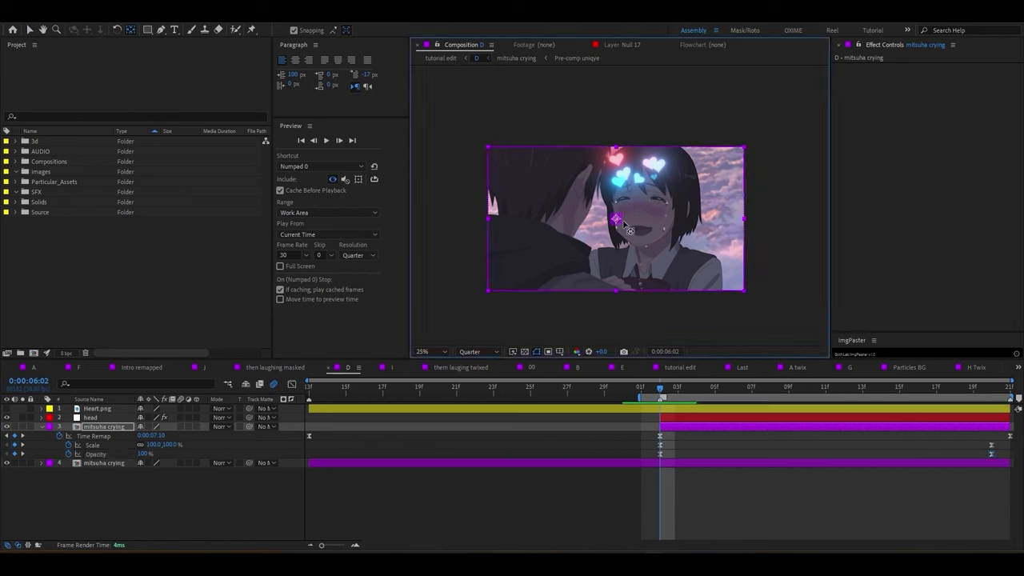
{"action": "left_click_drag", "start_coordinate": [642, 212], "coordinate": [647, 213]}
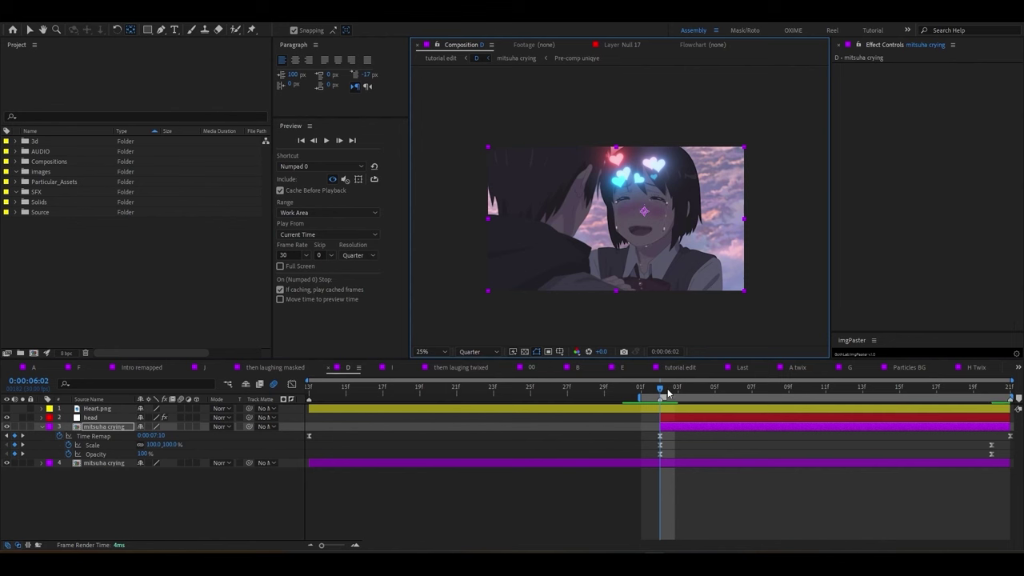
{"action": "left_click_drag", "start_coordinate": [668, 393], "coordinate": [940, 400]}
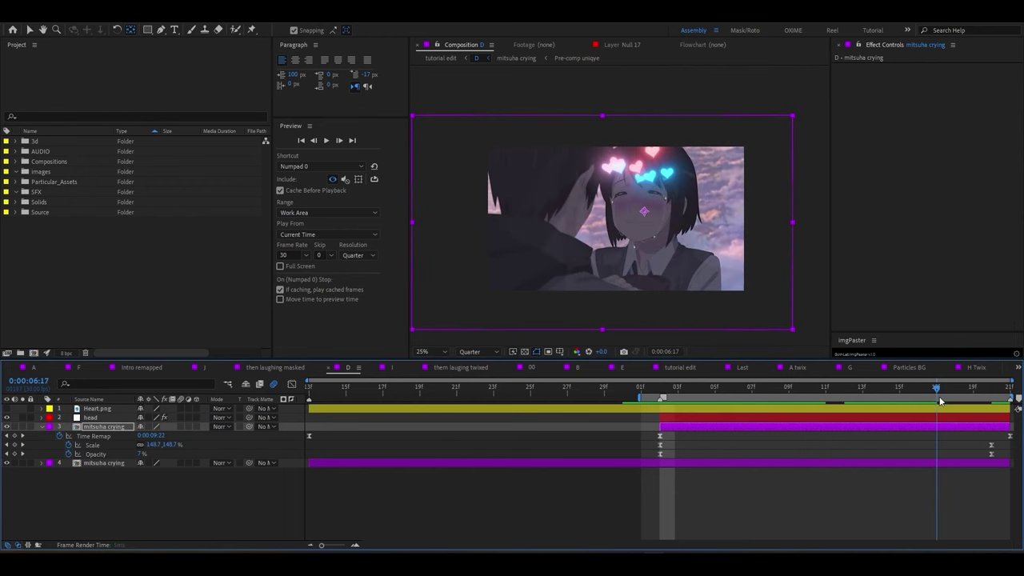
- Preview the tutorial edit composition and apply S_EdgeDetect to the mitsuha crying layer
{"action": "left_click", "coordinate": [680, 367]}
{"action": "key", "text": "space"}
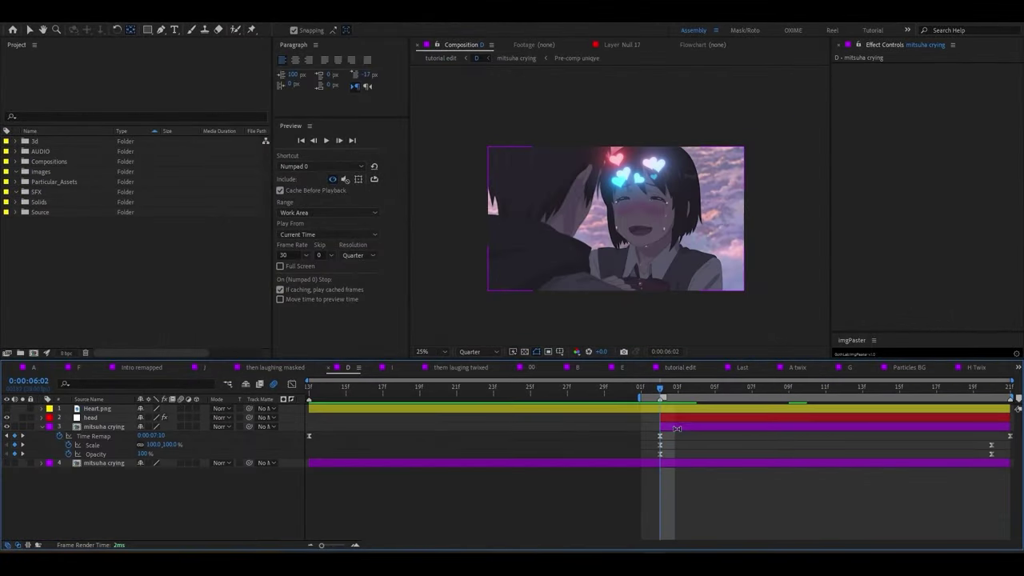
{"action": "left_click", "coordinate": [676, 429]}
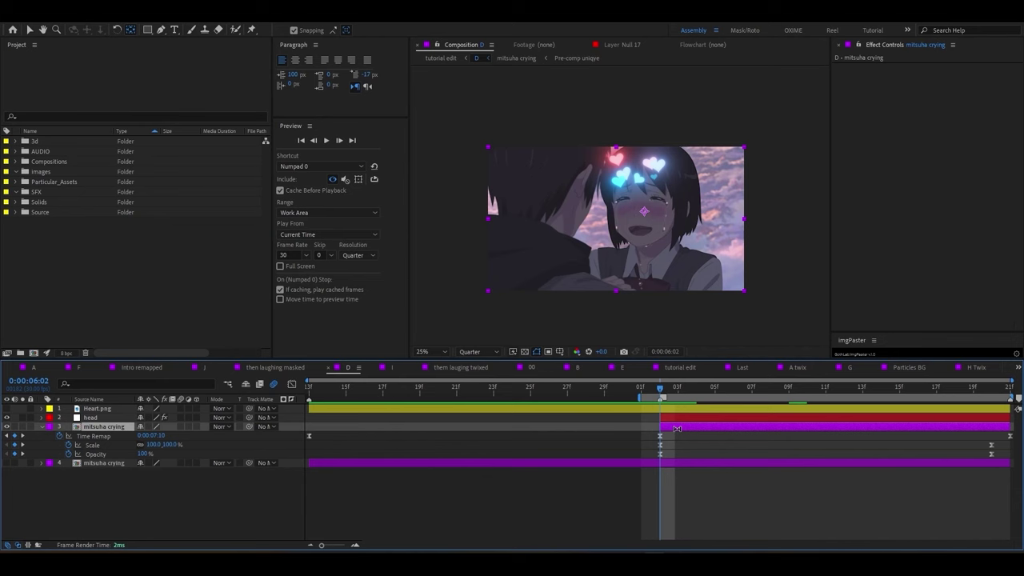
{"action": "key", "text": "ctrl+space"}
{"action": "type", "text": "edge"}
{"action": "left_click", "coordinate": [632, 447]}
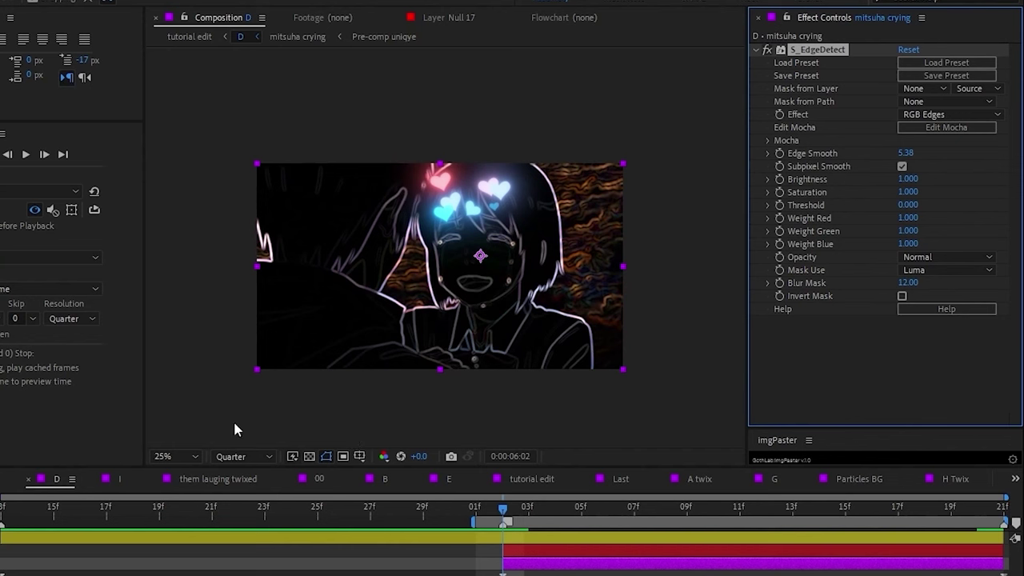
- Render the preview at Full resolution and raise S_EdgeDetect Threshold to 0.380
{"action": "left_click", "coordinate": [237, 456]}
{"action": "left_click", "coordinate": [240, 488]}
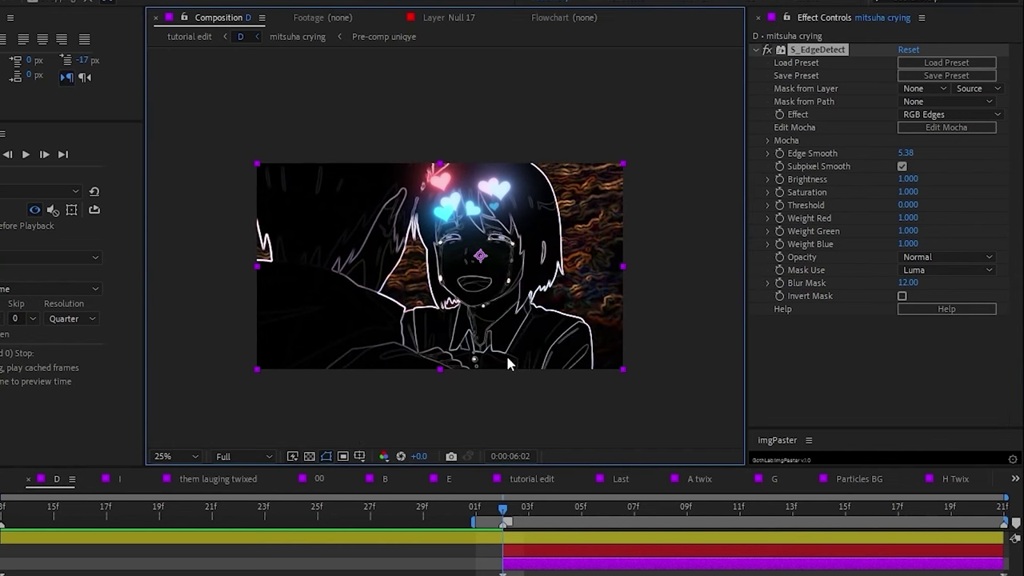
{"action": "scroll", "coordinate": [486, 263], "scroll_direction": "up", "scroll_amount": 2}
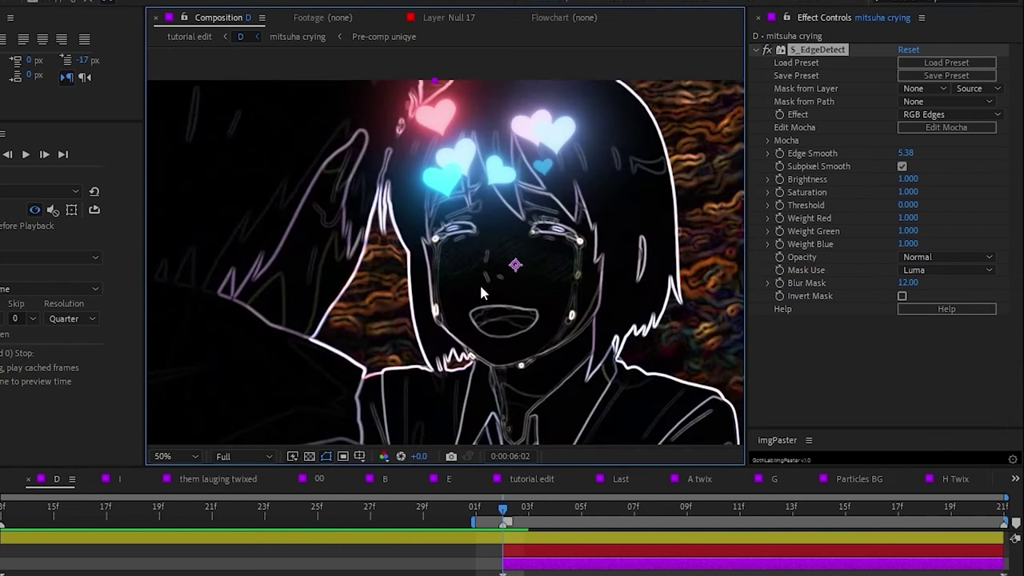
{"action": "left_click_drag", "start_coordinate": [910, 206], "coordinate": [943, 206]}
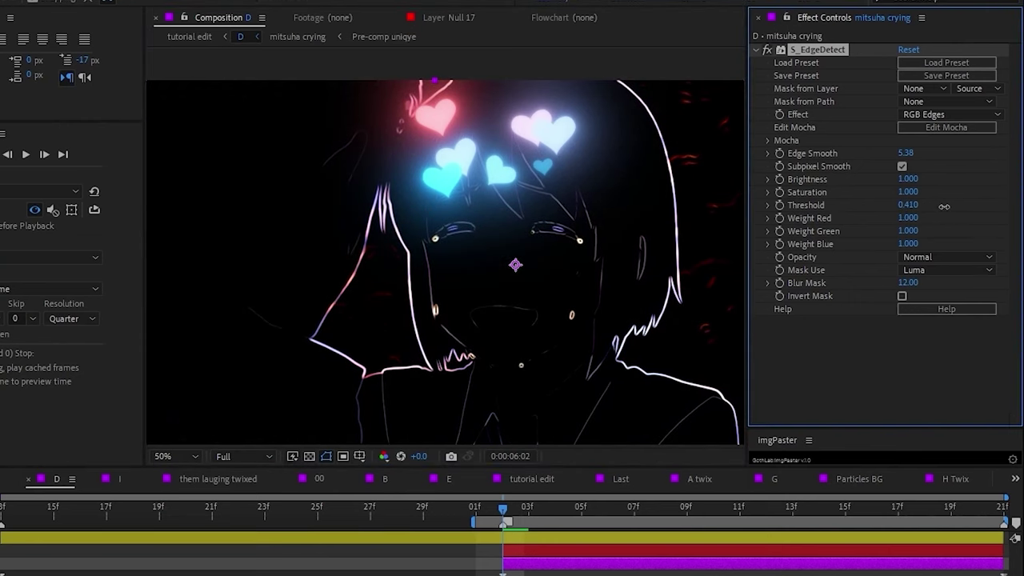
{"action": "left_click_drag", "start_coordinate": [905, 152], "coordinate": [897, 153]}
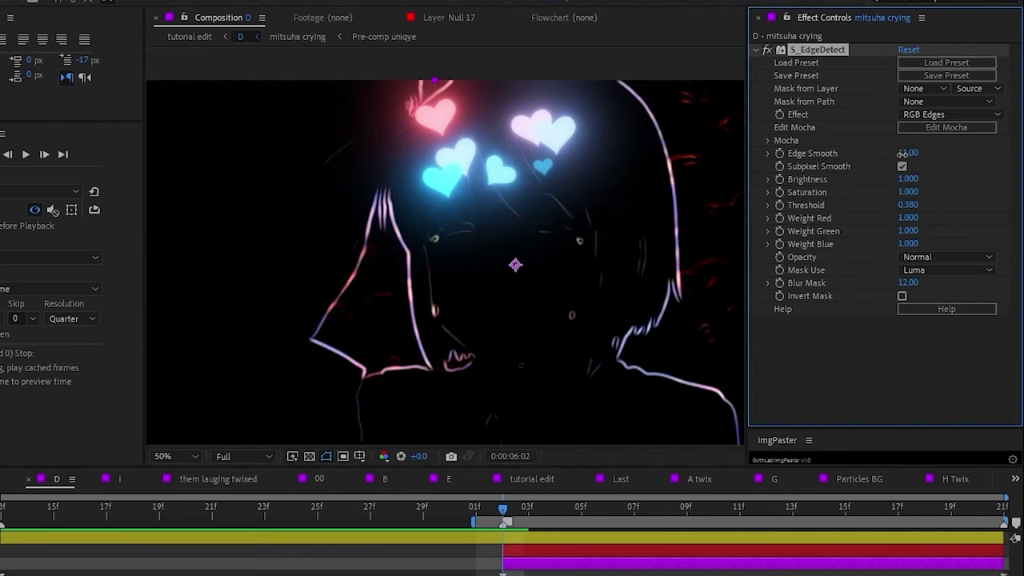
- Set Edge Smooth to 0.5, turn off Subpixel Smooth, and bring up mitsuha crying's blending modes
{"action": "left_click", "coordinate": [905, 153]}
{"action": "type", "text": ".5"}
{"action": "left_click", "coordinate": [901, 166]}
{"action": "scroll", "coordinate": [684, 279], "scroll_direction": "down", "scroll_amount": 2}
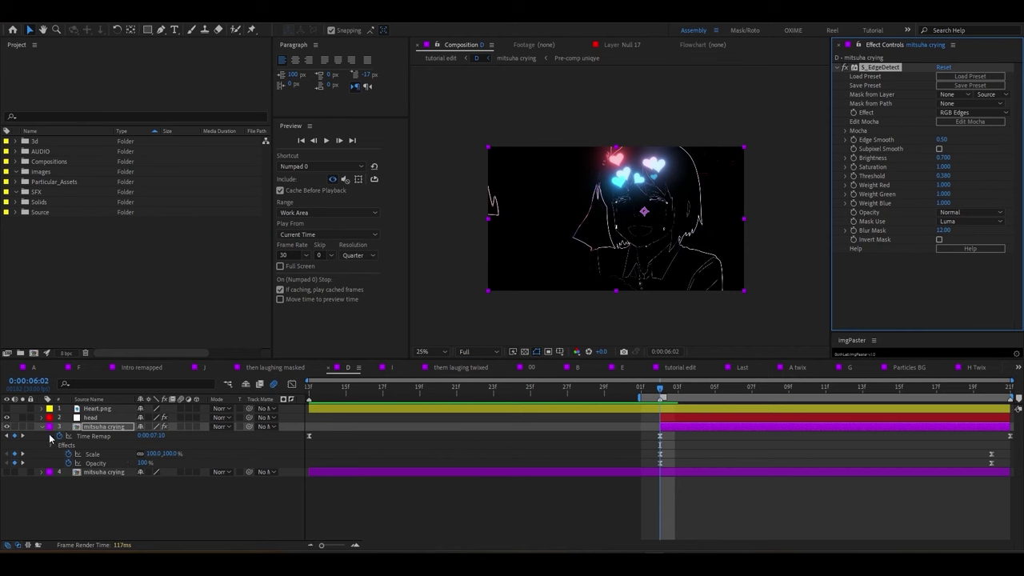
{"action": "left_click", "coordinate": [41, 427]}
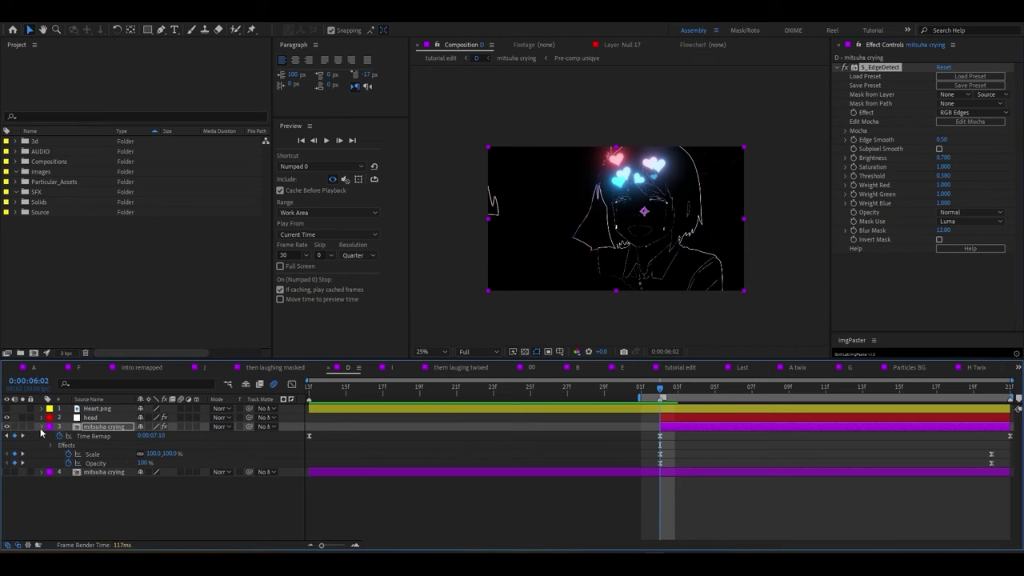
{"action": "left_click", "coordinate": [221, 427]}
- Blend mitsuha crying in Add mode and apply Deep Glow to it
{"action": "left_click", "coordinate": [259, 189]}
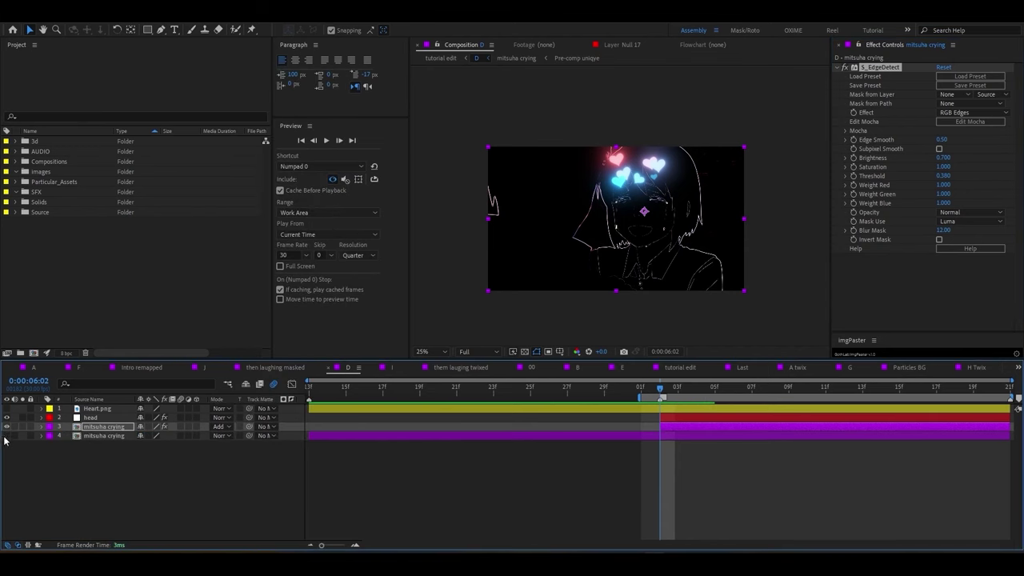
{"action": "key", "text": "ctrl+space"}
{"action": "type", "text": "d"}
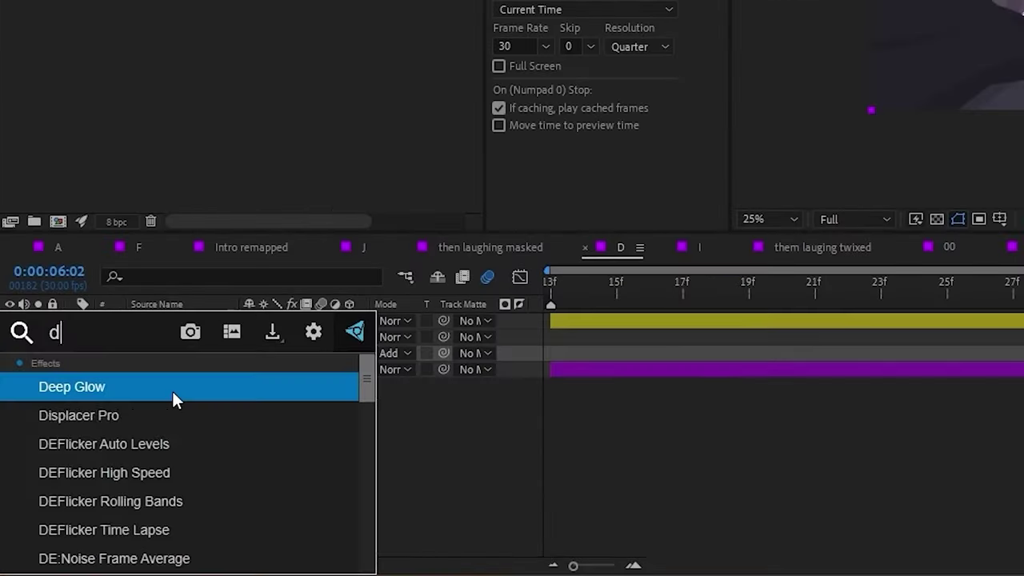
{"action": "type", "text": "ee"}
{"action": "left_click", "coordinate": [37, 449]}
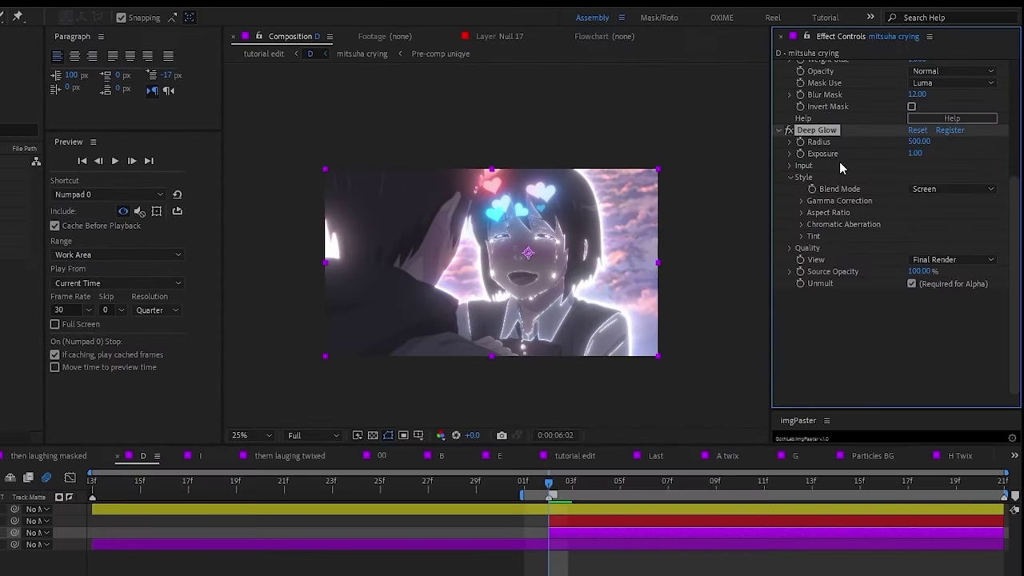
- Collapse the edge-detect and glow groups and expand Deep Glow's Style > Tint options
{"action": "left_click", "coordinate": [791, 177]}
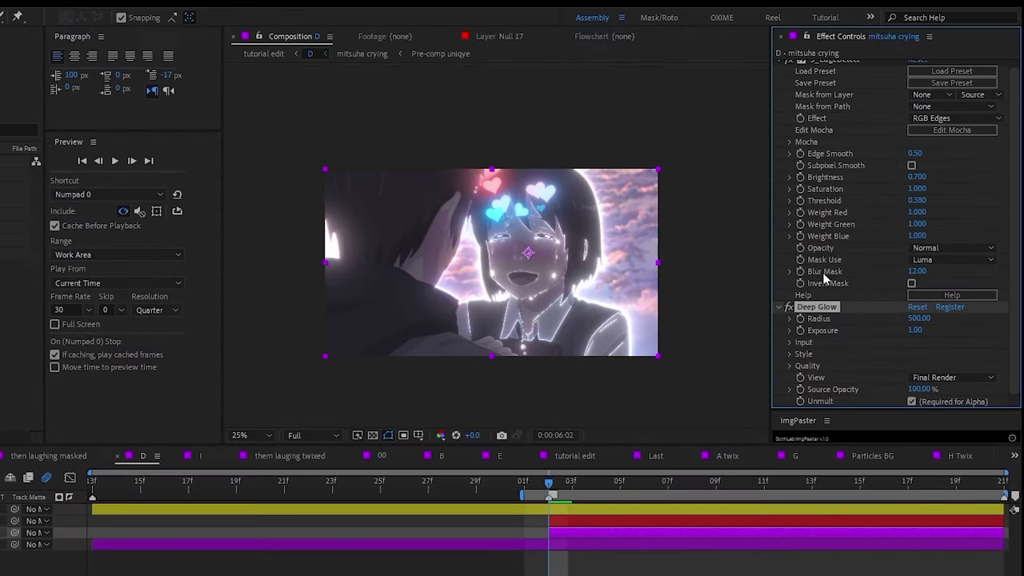
{"action": "left_click", "coordinate": [789, 67]}
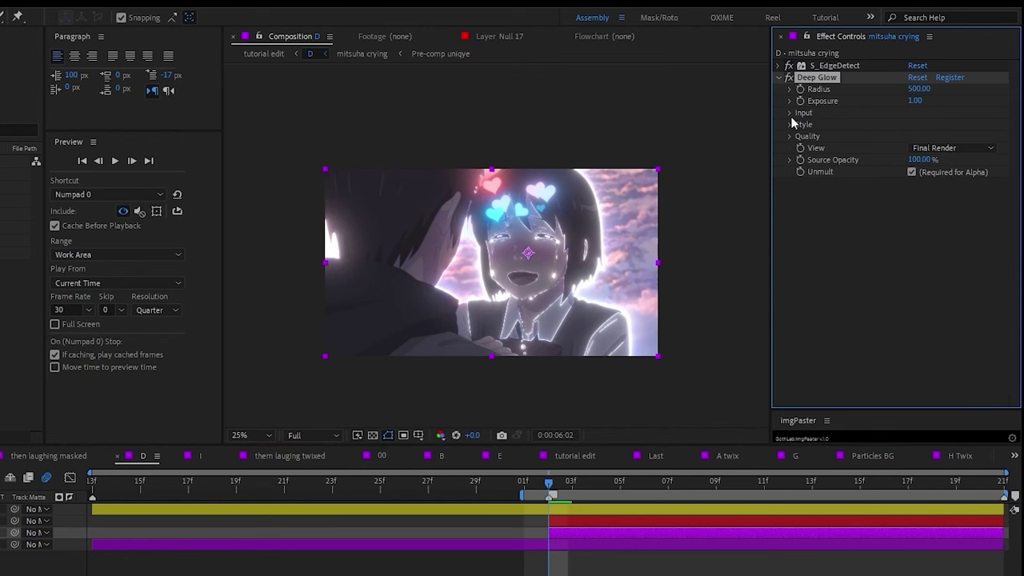
{"action": "left_click", "coordinate": [790, 113]}
{"action": "left_click", "coordinate": [789, 171]}
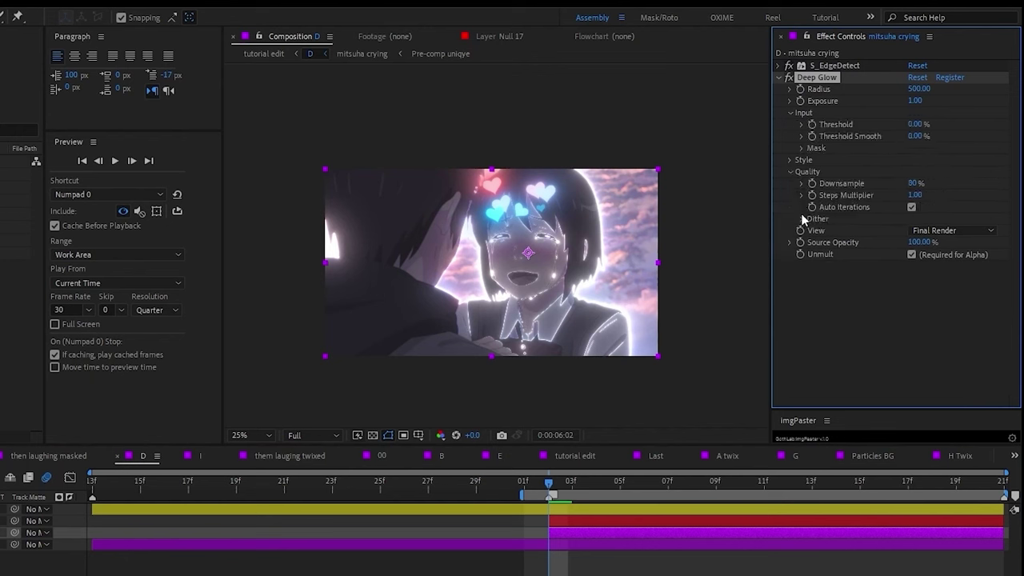
{"action": "left_click", "coordinate": [790, 172]}
{"action": "left_click", "coordinate": [790, 160]}
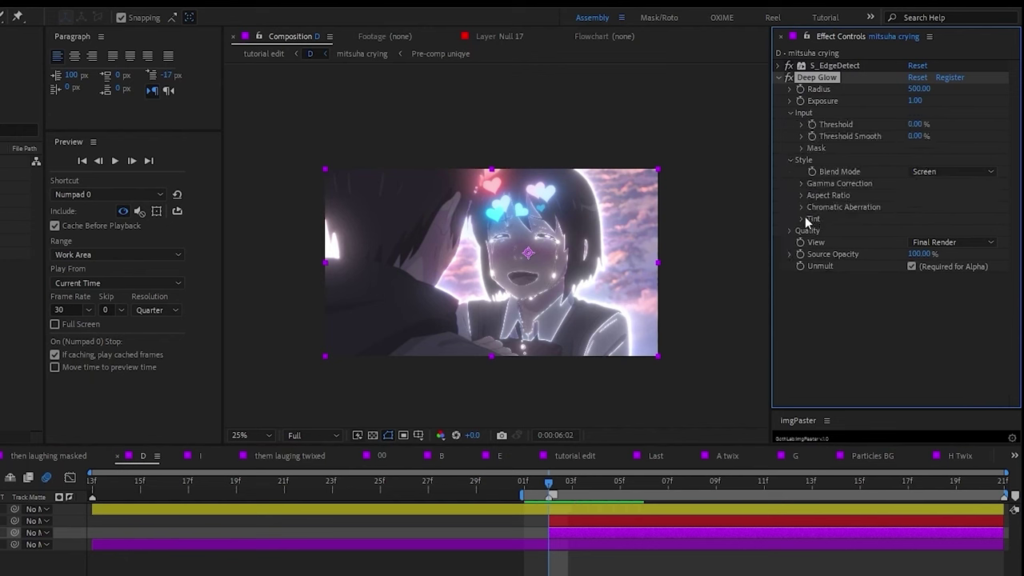
{"action": "left_click", "coordinate": [801, 219]}
- Enable the Deep Glow tint and set its colour to pale purple E793FF
{"action": "left_click", "coordinate": [911, 232]}
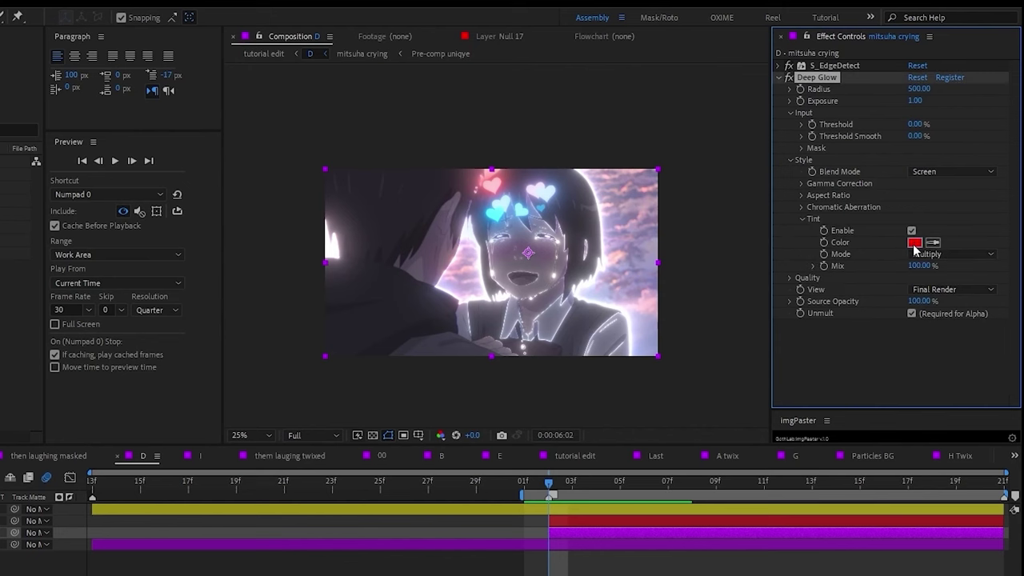
{"action": "left_click", "coordinate": [913, 243]}
{"action": "left_click_drag", "start_coordinate": [690, 285], "coordinate": [689, 236]}
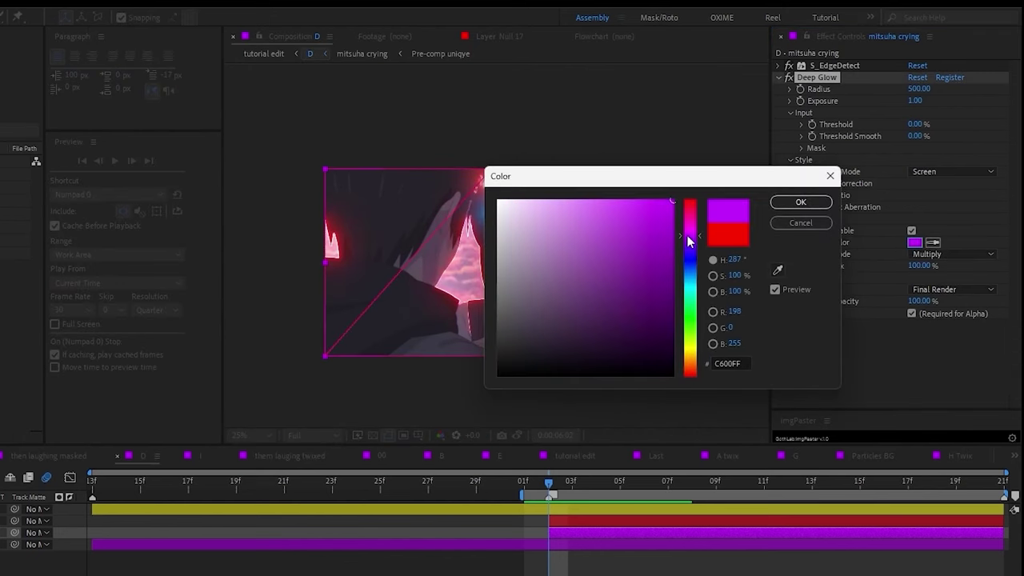
{"action": "left_click_drag", "start_coordinate": [606, 206], "coordinate": [573, 195]}
{"action": "left_click", "coordinate": [788, 203]}
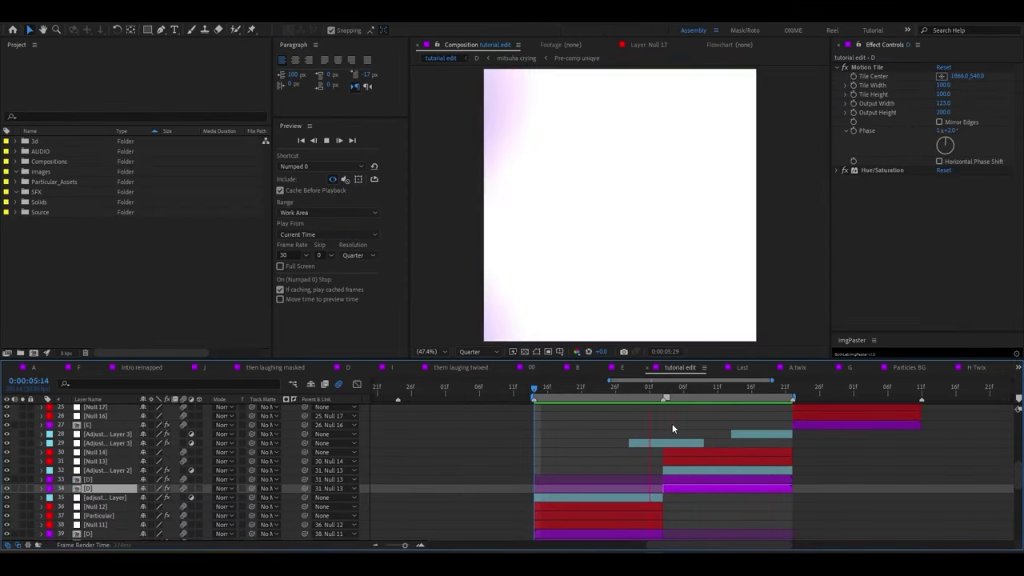
- Stop playback, scrub the glowing frames, and change the preview resolution at 0:00:05:14
{"action": "key", "text": "space"}
{"action": "left_click_drag", "start_coordinate": [681, 390], "coordinate": [690, 390]}
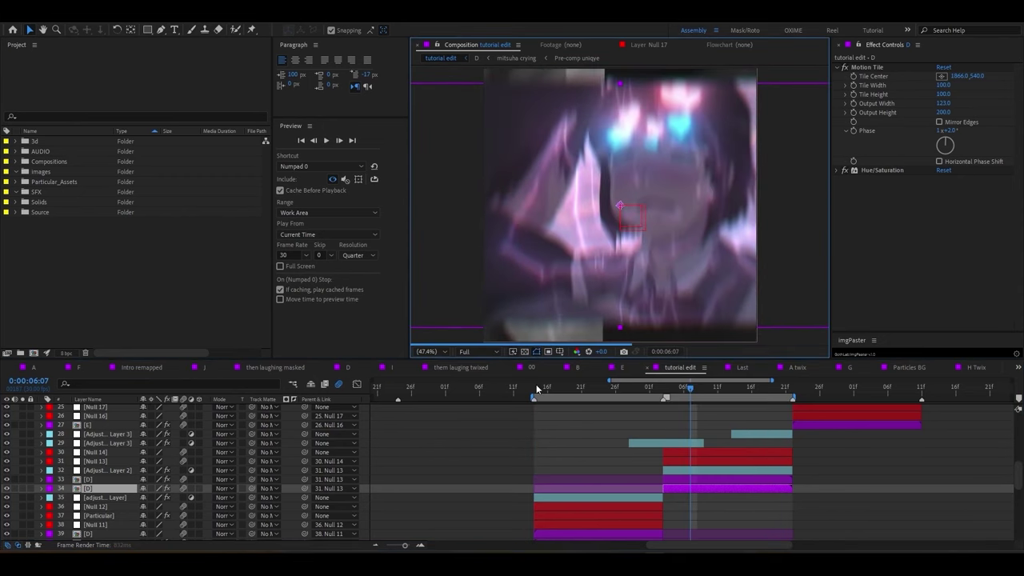
{"action": "left_click", "coordinate": [535, 387]}
{"action": "left_click", "coordinate": [352, 254]}
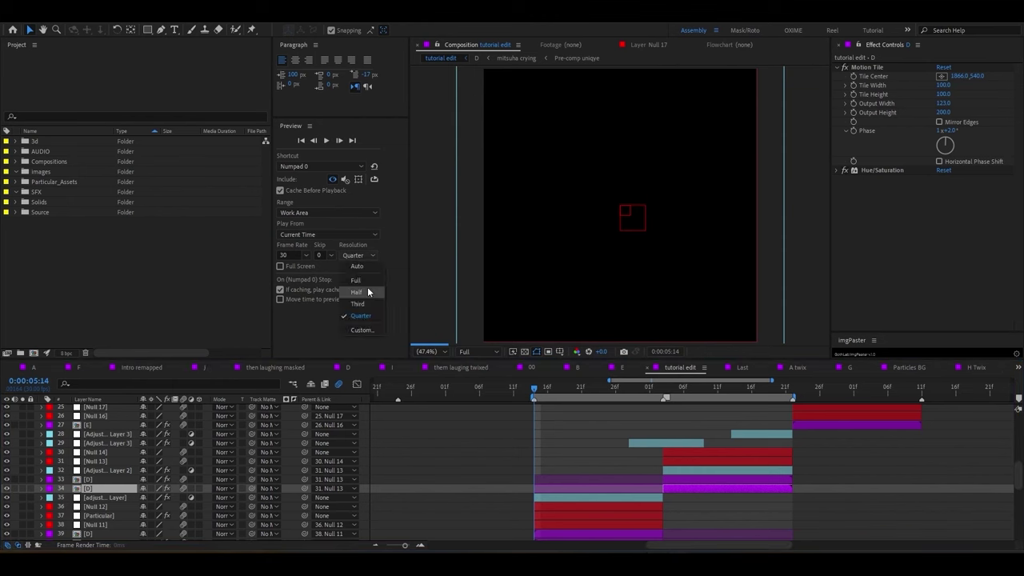
{"action": "left_click", "coordinate": [368, 287]}
- Replay the preview from 0:00:04:24 and open the D pre-comp
{"action": "key", "text": "space"}
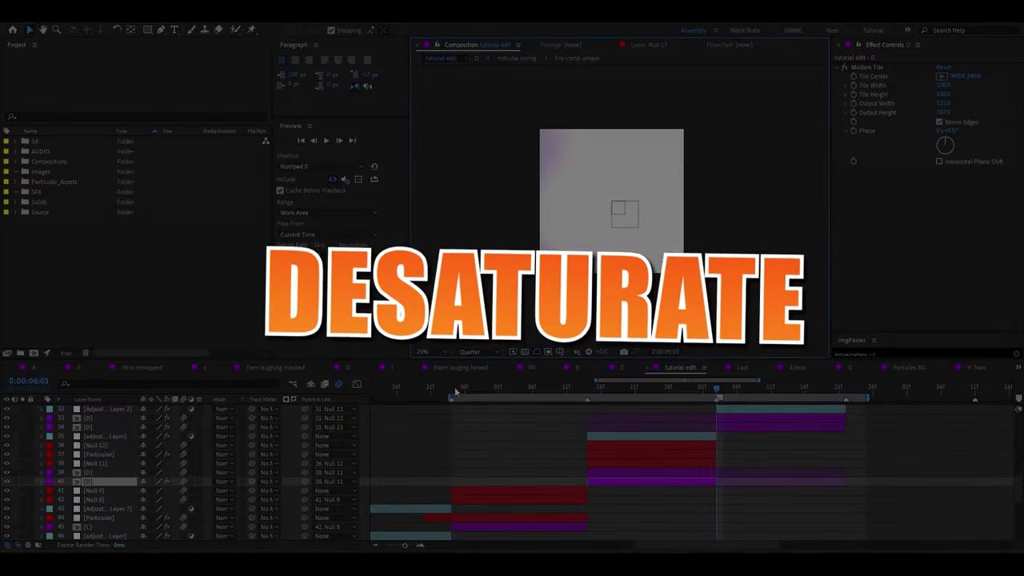
{"action": "left_click_drag", "start_coordinate": [475, 386], "coordinate": [453, 391]}
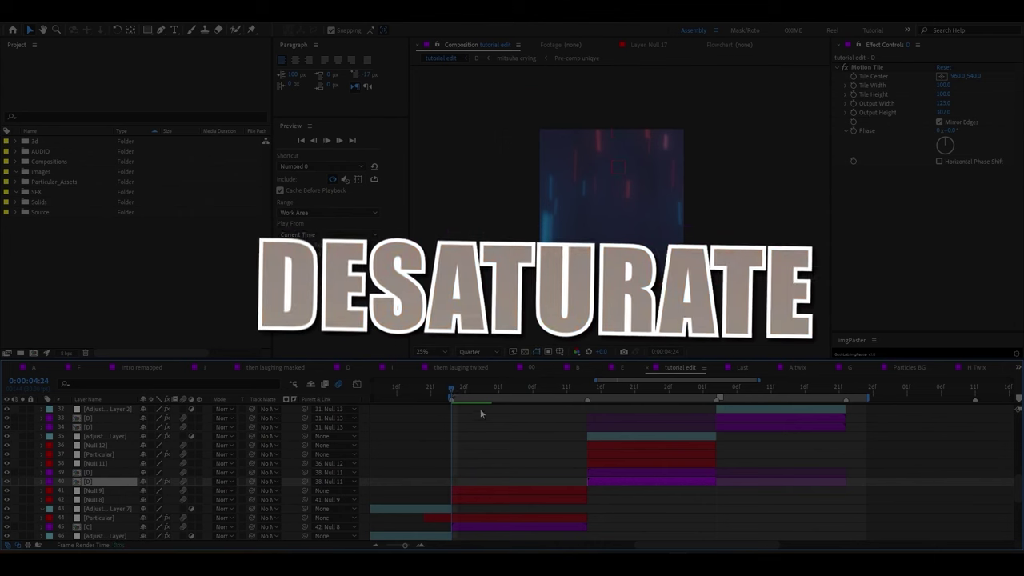
{"action": "key", "text": "space"}
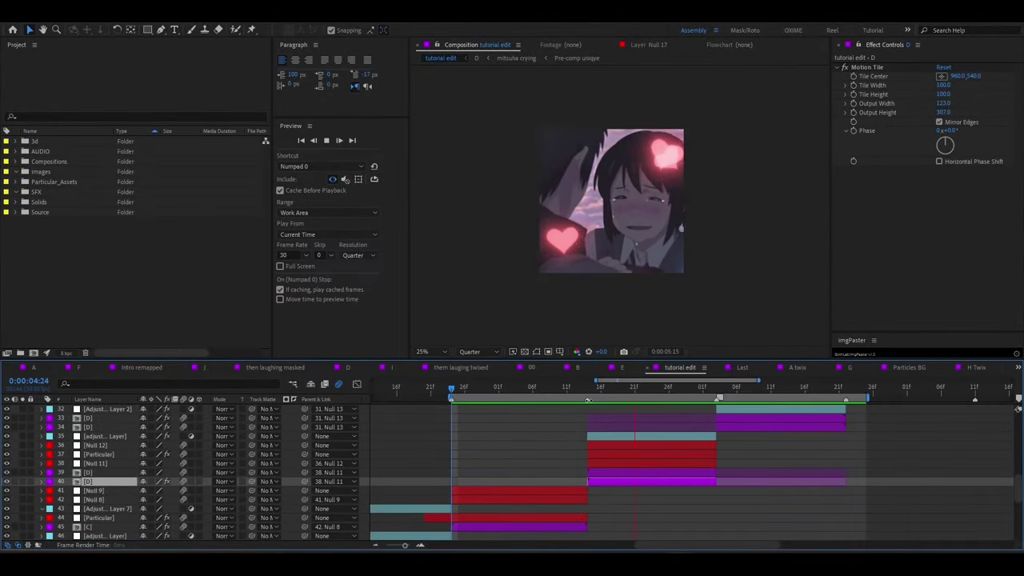
{"action": "double_click", "coordinate": [620, 409]}
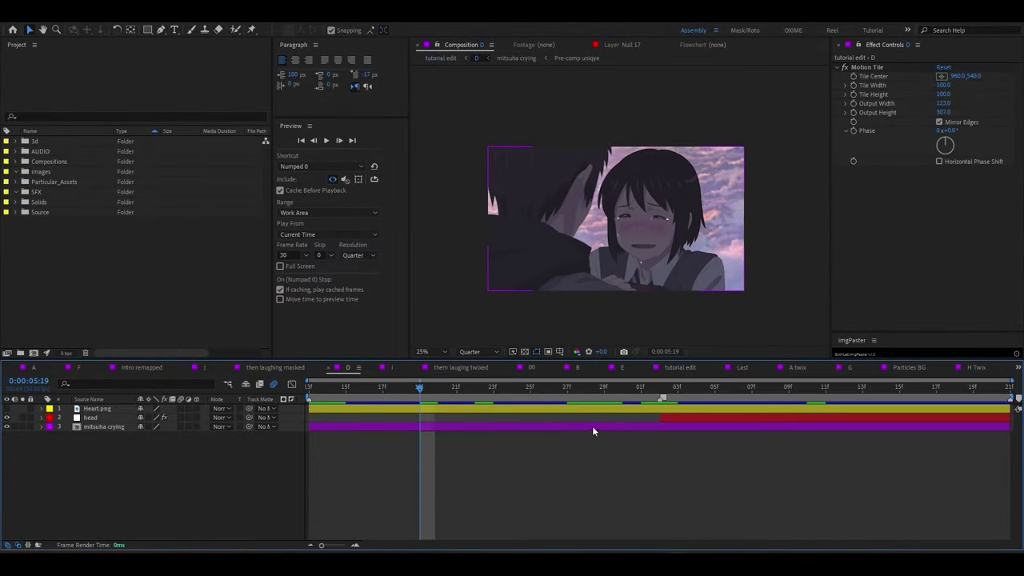
- Select mitsuha crying and apply S_HueSatBright after searching 'gray', 'bla', then 'hue'
{"action": "left_click", "coordinate": [592, 425]}
{"action": "key", "text": "ctrl+space"}
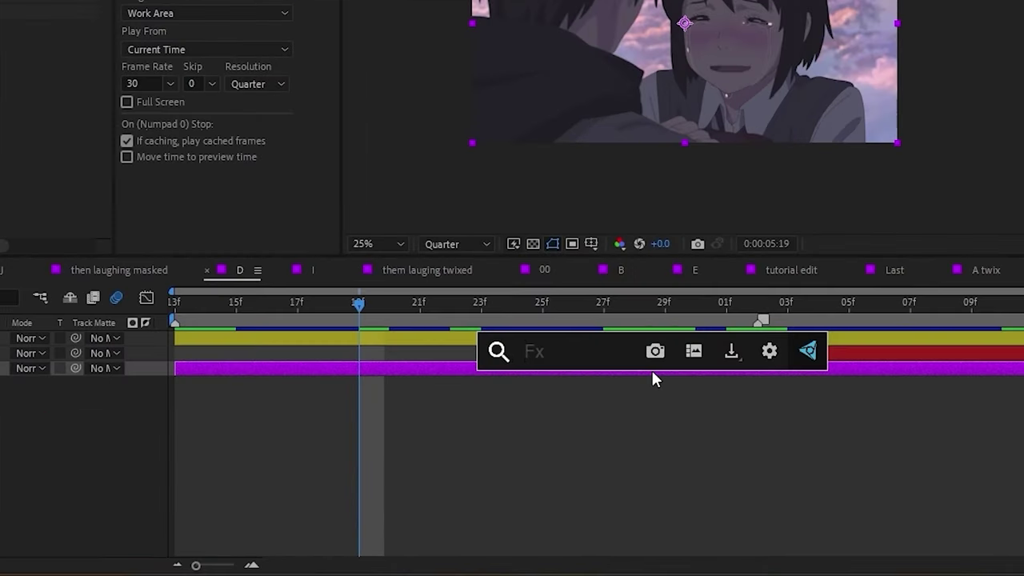
{"action": "type", "text": "gray"}
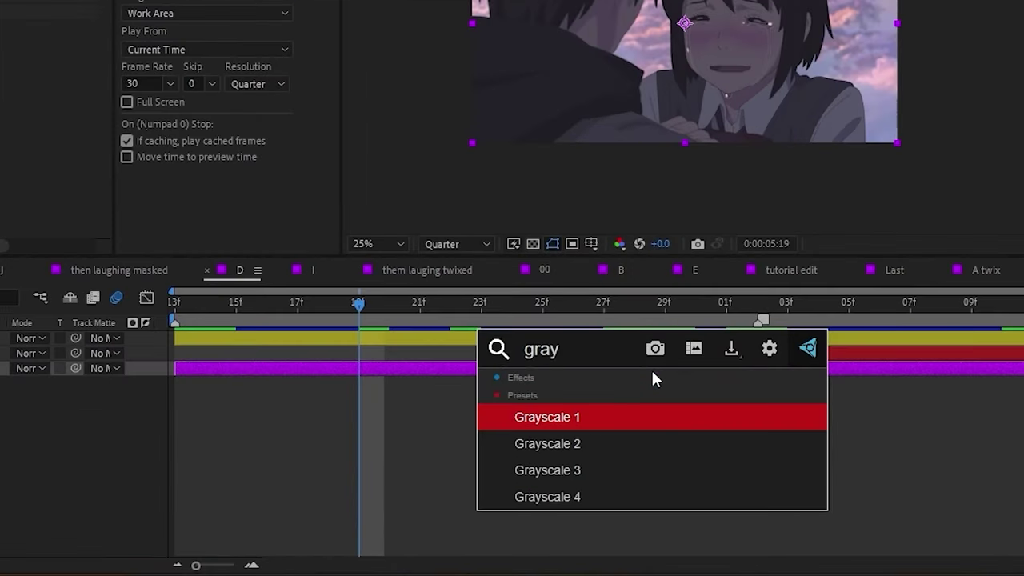
{"action": "key", "text": "BackSpace"}
{"action": "key", "text": "BackSpace"}
{"action": "key", "text": "BackSpace"}
{"action": "key", "text": "BackSpace"}
{"action": "type", "text": "bla"}
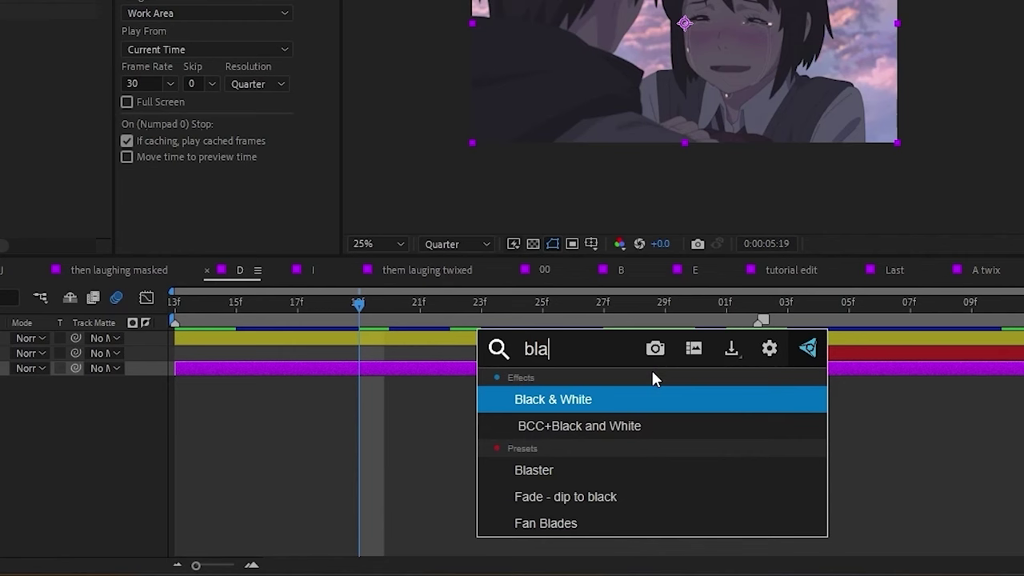
{"action": "key", "text": "BackSpace"}
{"action": "key", "text": "BackSpace"}
{"action": "key", "text": "BackSpace"}
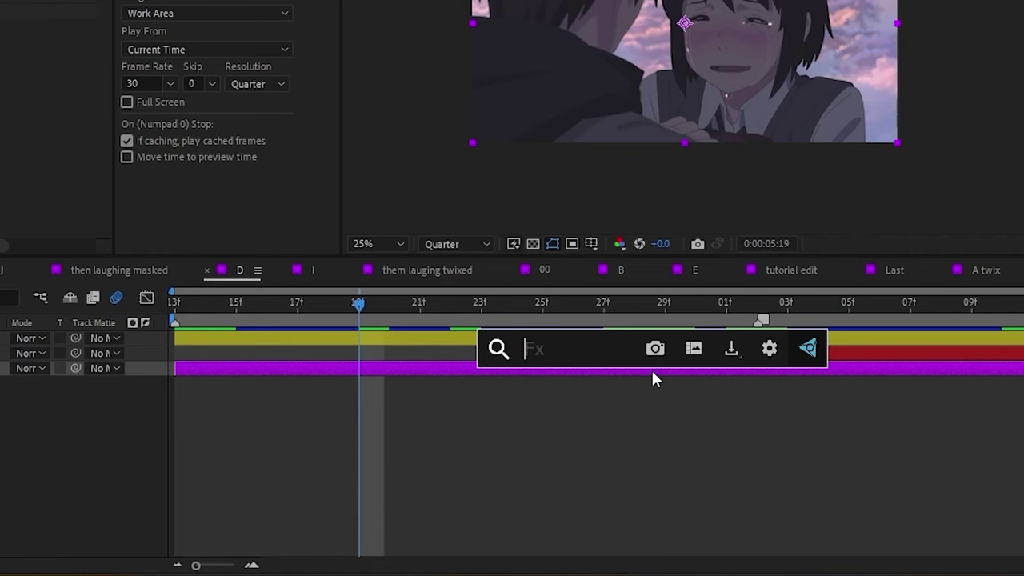
{"action": "type", "text": "hue"}
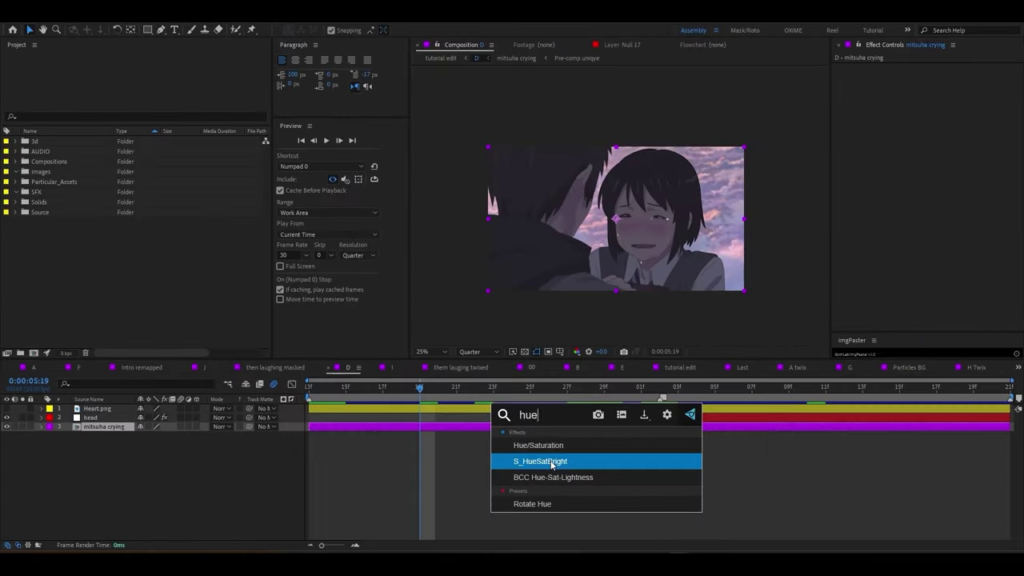
{"action": "left_click", "coordinate": [551, 460]}
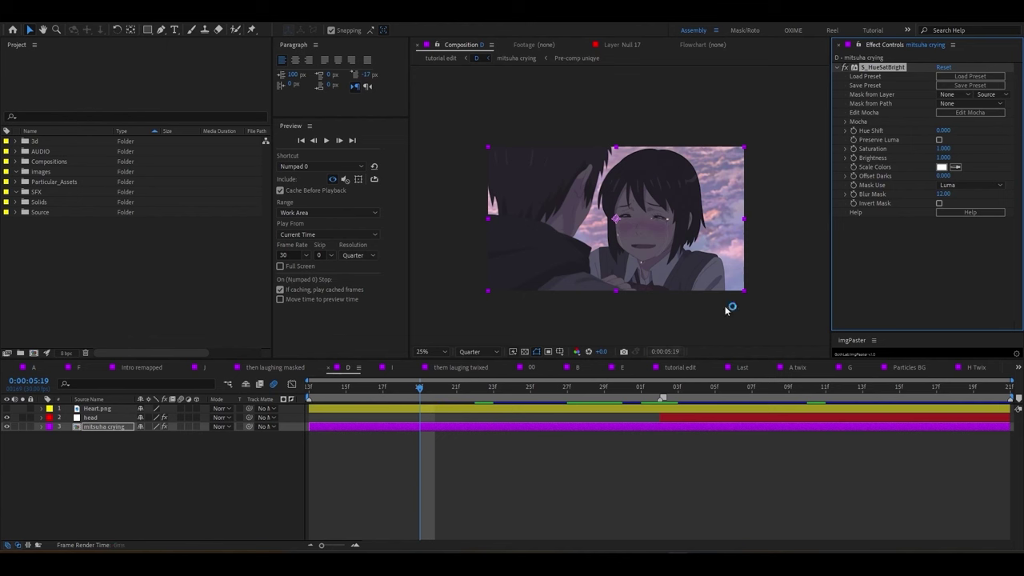
- Keyframe Saturation to 0 at 0:00:06:01 so the clip fades to greyscale before the hearts
{"action": "left_click", "coordinate": [660, 390]}
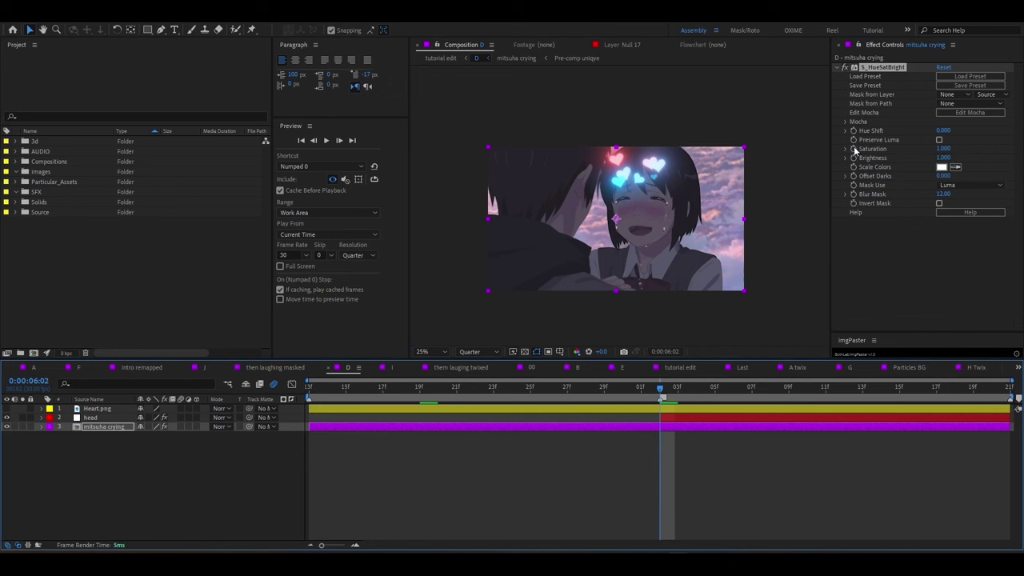
{"action": "left_click_drag", "start_coordinate": [626, 385], "coordinate": [256, 402]}
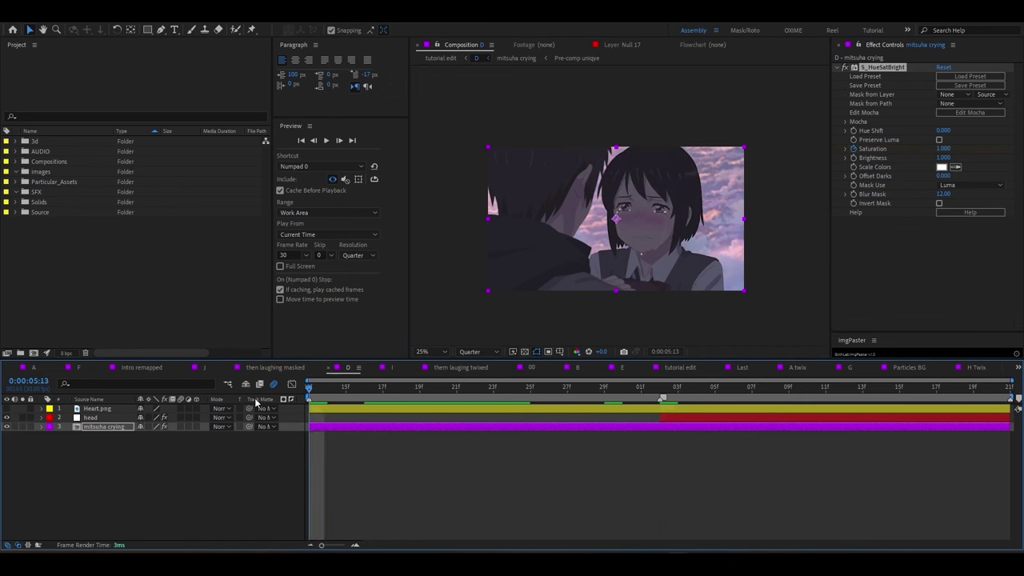
{"action": "key", "text": "u"}
{"action": "left_click", "coordinate": [38, 462]}
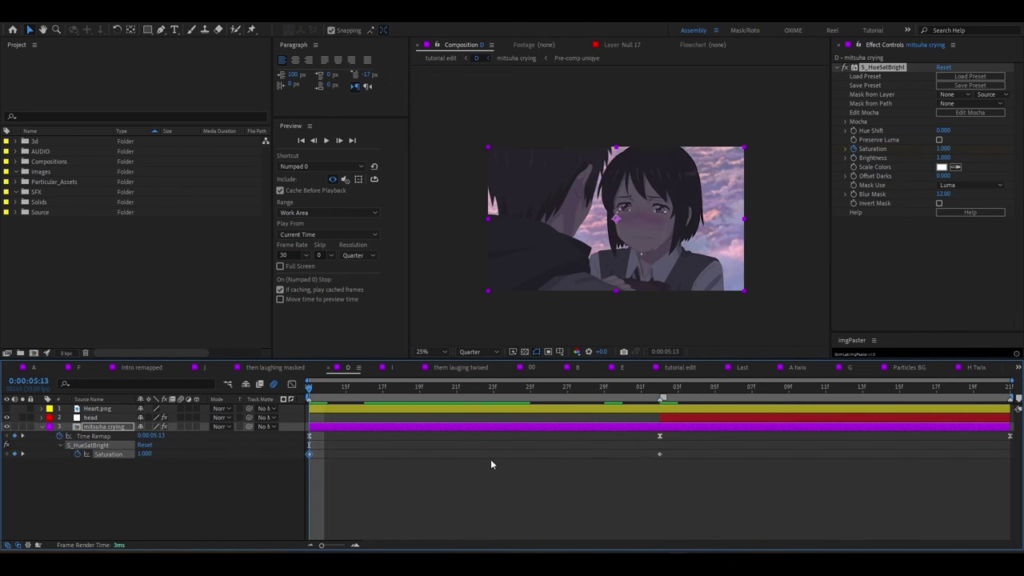
{"action": "left_click", "coordinate": [643, 390]}
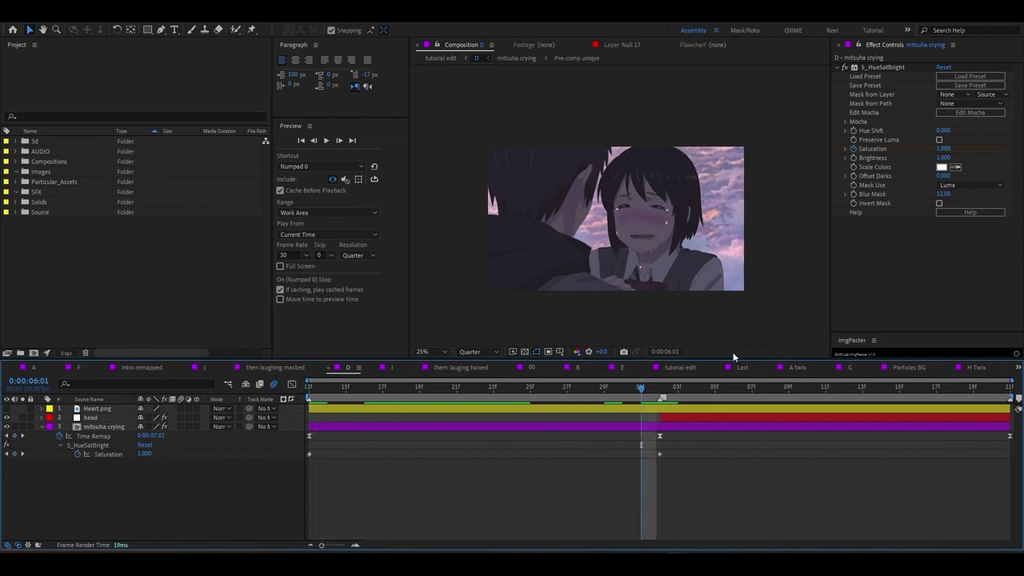
{"action": "left_click_drag", "start_coordinate": [944, 150], "coordinate": [290, 395]}
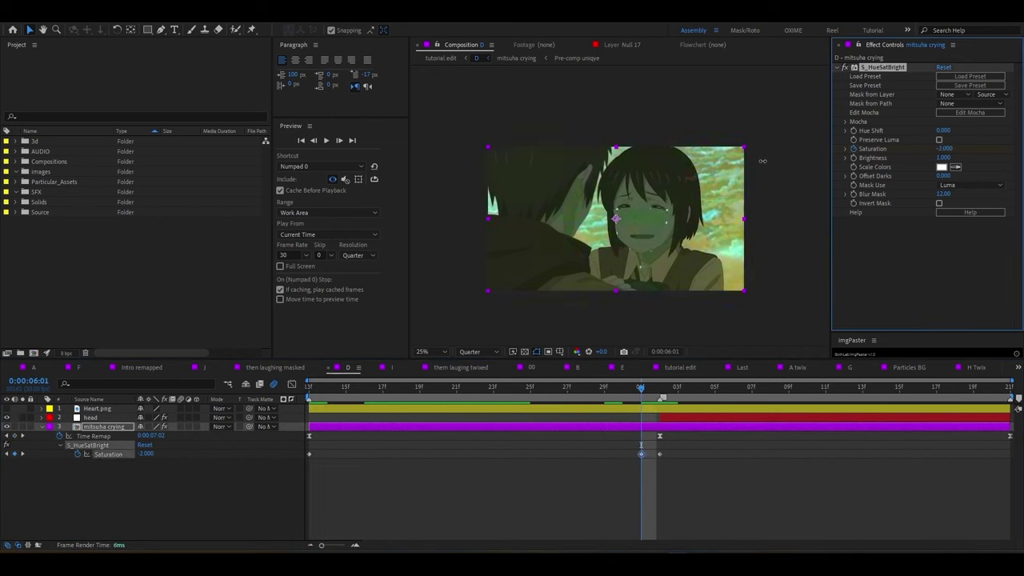
{"action": "left_click", "coordinate": [309, 389]}
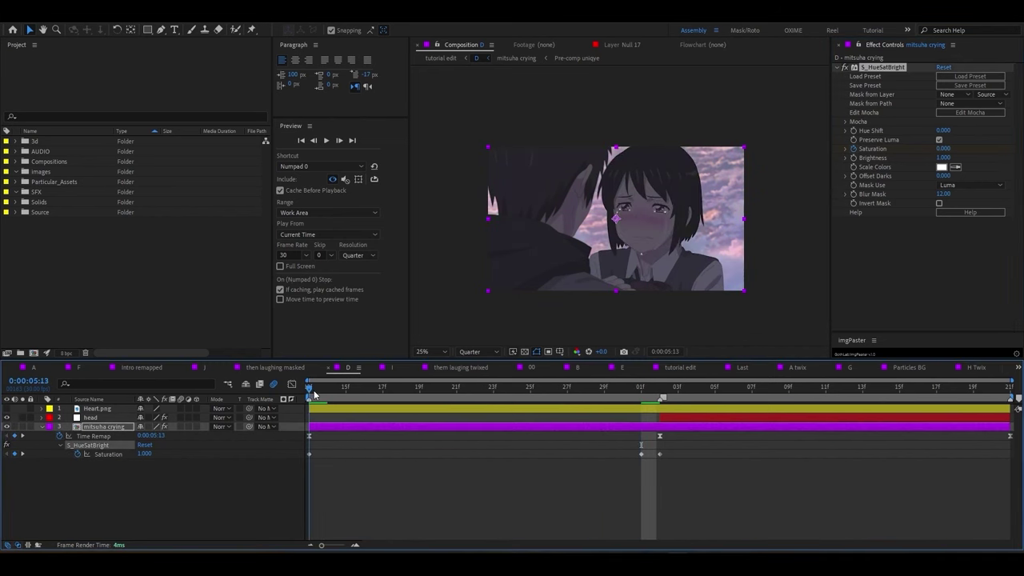
{"action": "left_click_drag", "start_coordinate": [318, 395], "coordinate": [646, 393]}
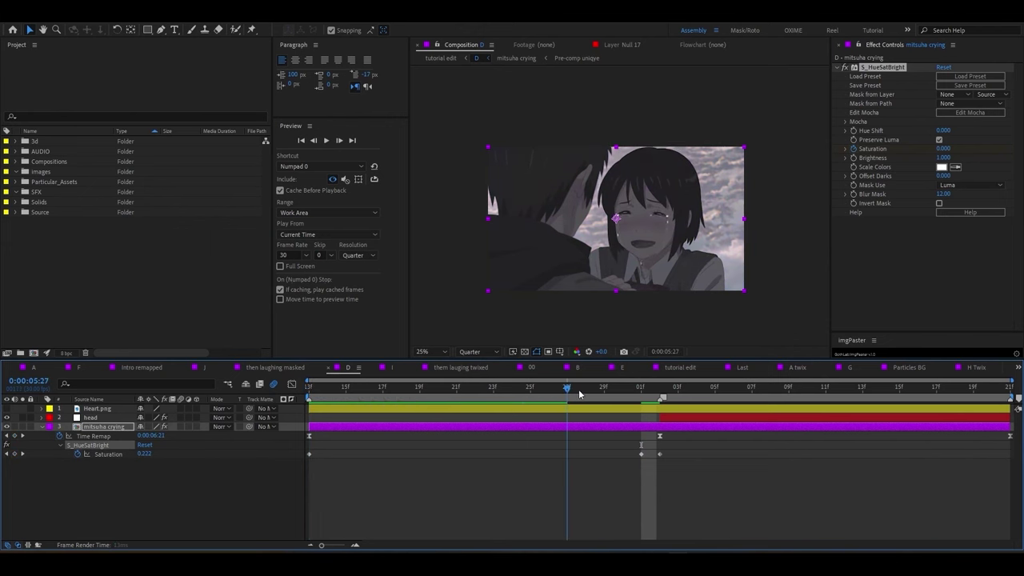
{"action": "left_click_drag", "start_coordinate": [646, 392], "coordinate": [660, 391]}
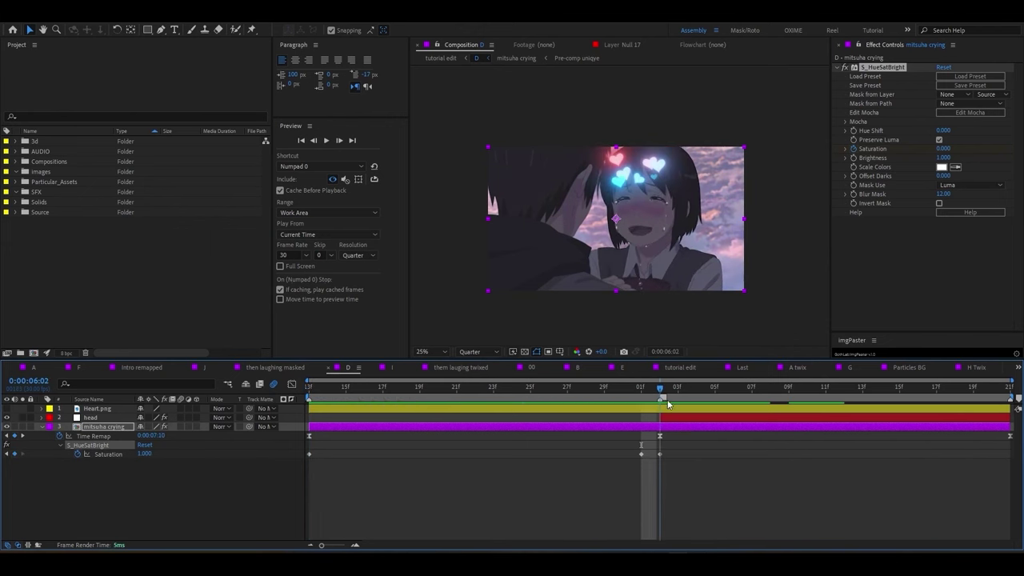
- Ease the Saturation drop into greyscale by reshaping its curve in the Graph Editor
{"action": "left_click", "coordinate": [108, 454]}
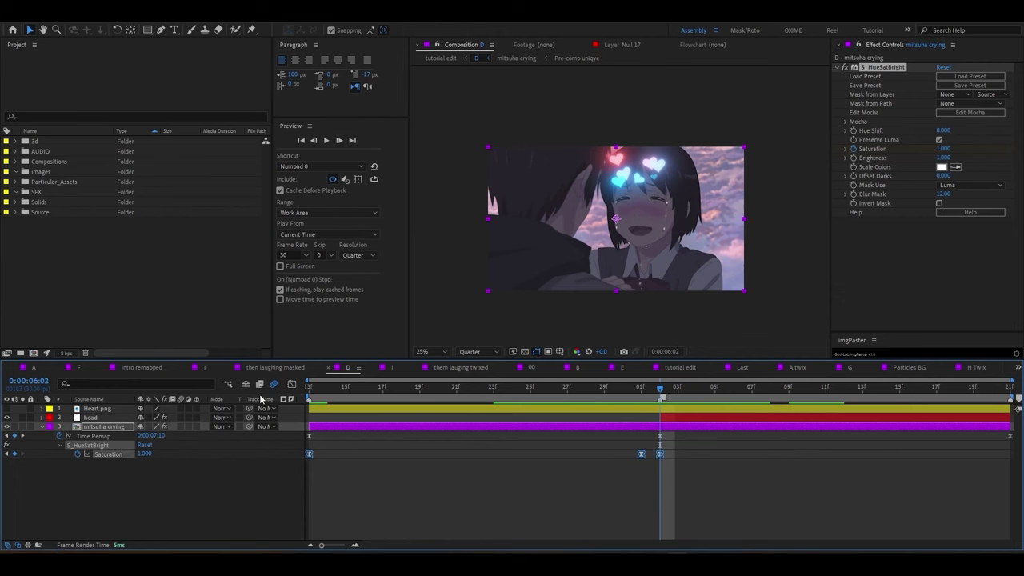
{"action": "key", "text": "shift+F3"}
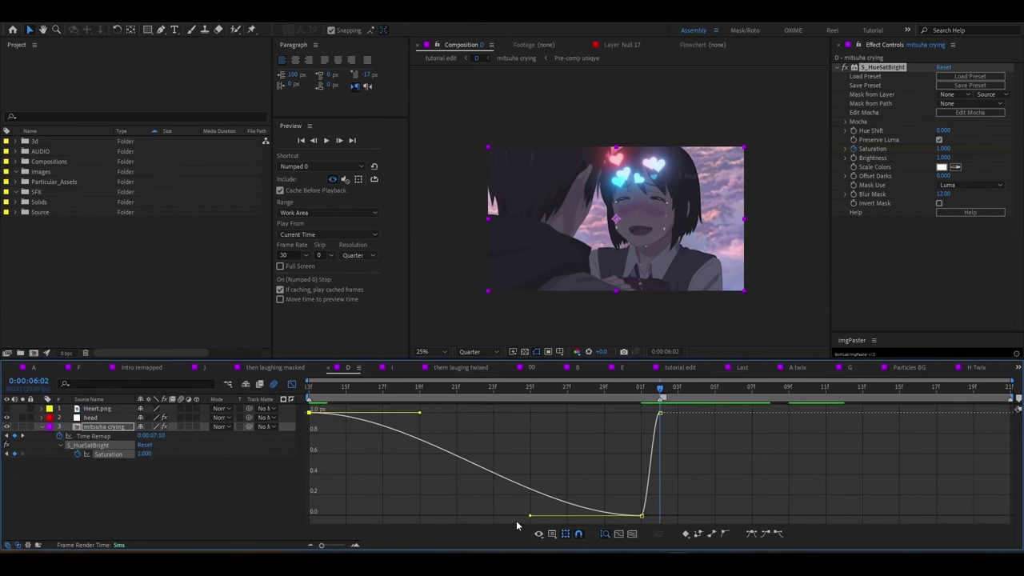
{"action": "left_click_drag", "start_coordinate": [529, 516], "coordinate": [366, 514]}
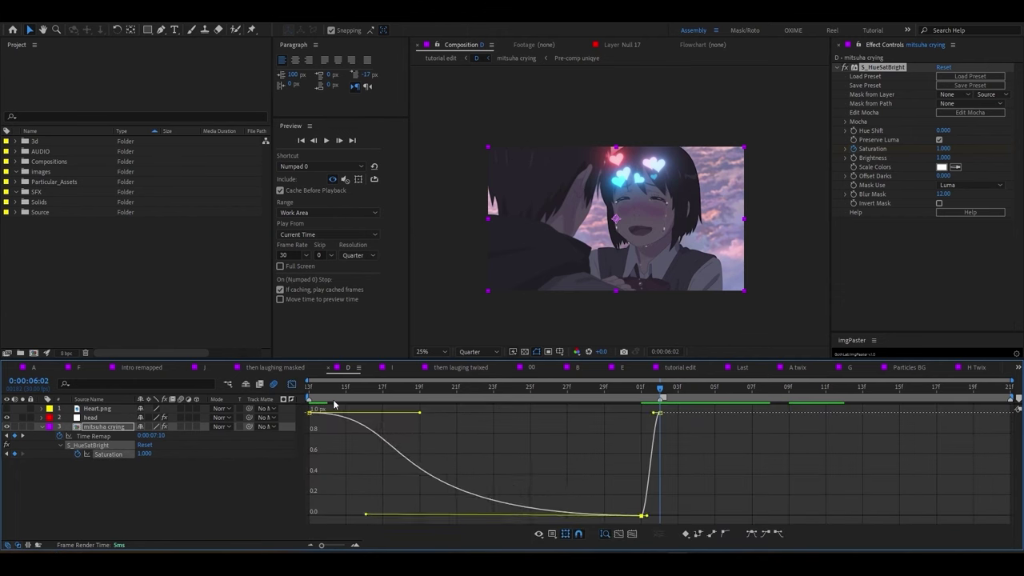
{"action": "left_click_drag", "start_coordinate": [344, 396], "coordinate": [361, 393]}
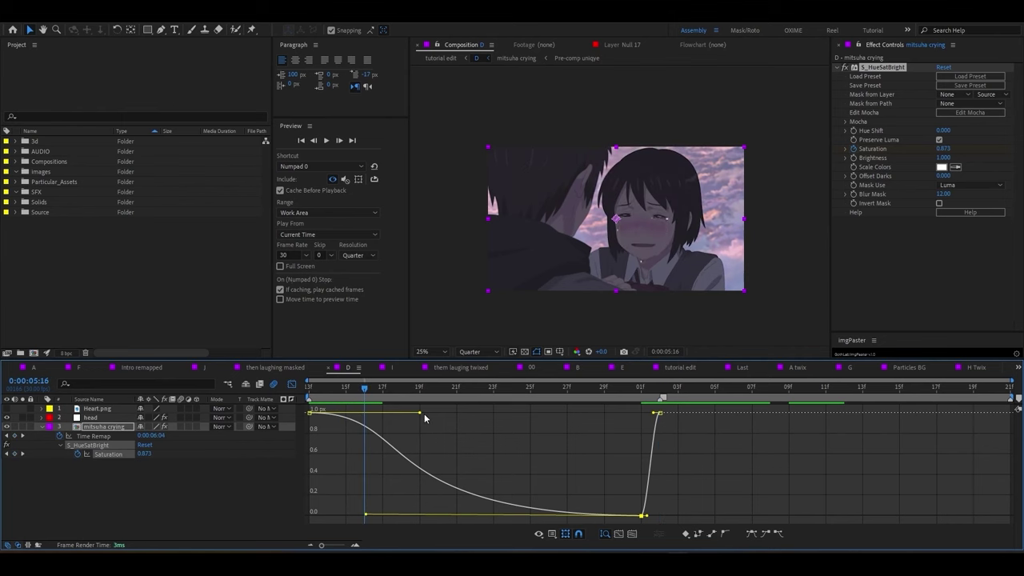
{"action": "left_click_drag", "start_coordinate": [419, 412], "coordinate": [411, 434]}
{"action": "left_click", "coordinate": [680, 367]}
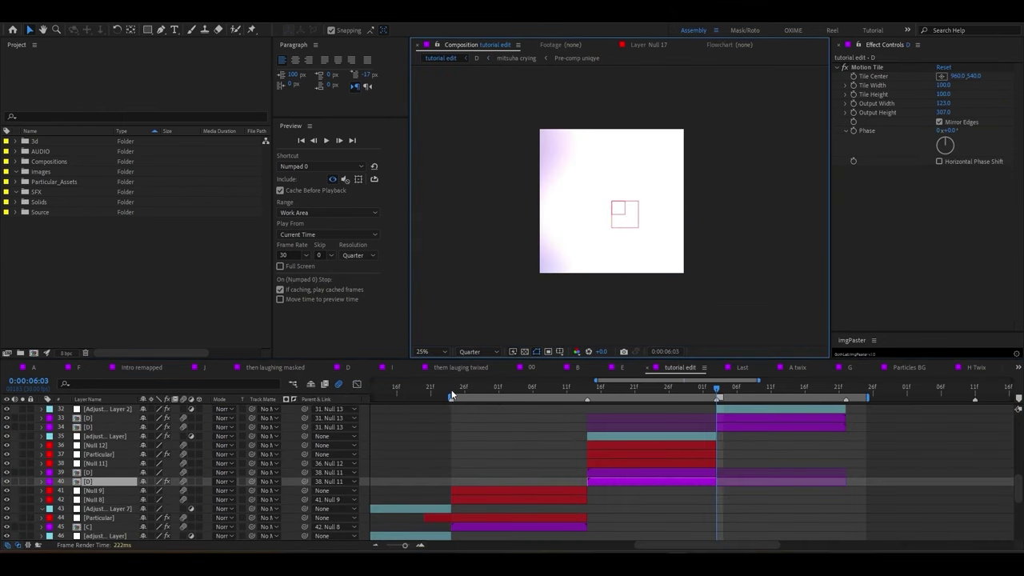
- Scrub the clip to 0:00:05:25 and inspect the D precomp at 0:00:06:01
{"action": "left_click", "coordinate": [452, 394]}
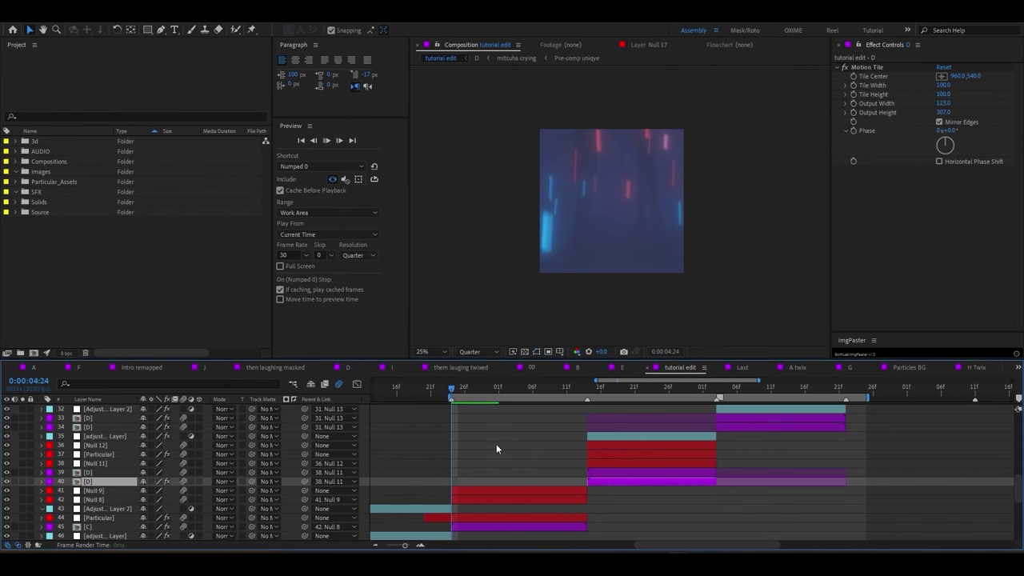
{"action": "left_click", "coordinate": [600, 390]}
{"action": "left_click_drag", "start_coordinate": [617, 392], "coordinate": [663, 389]}
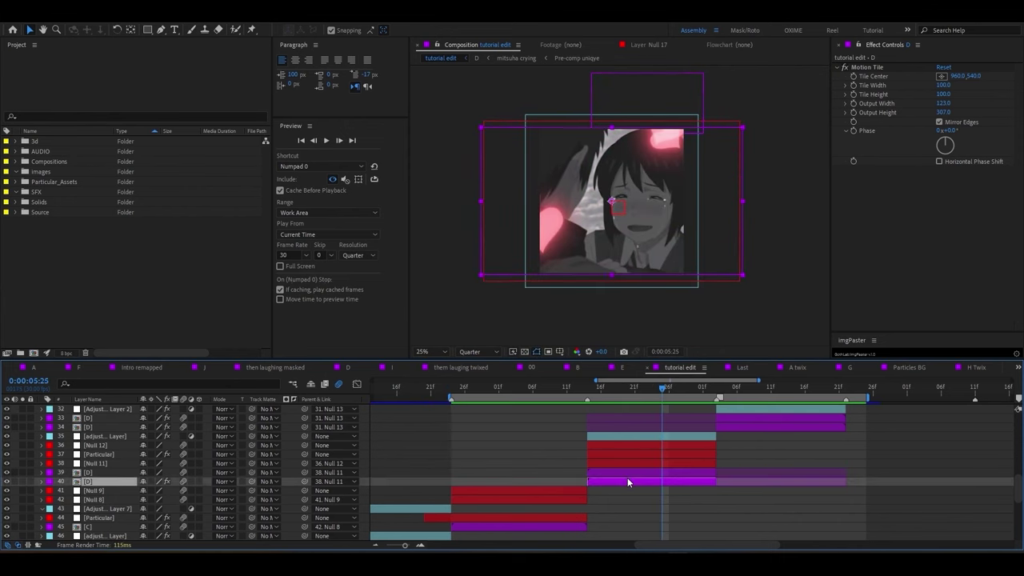
{"action": "double_click", "coordinate": [627, 480]}
{"action": "left_click", "coordinate": [640, 389]}
- In tutorial edit, play the work-area preview and scrub through to 0:00:05:26
{"action": "key", "text": "shift+F3"}
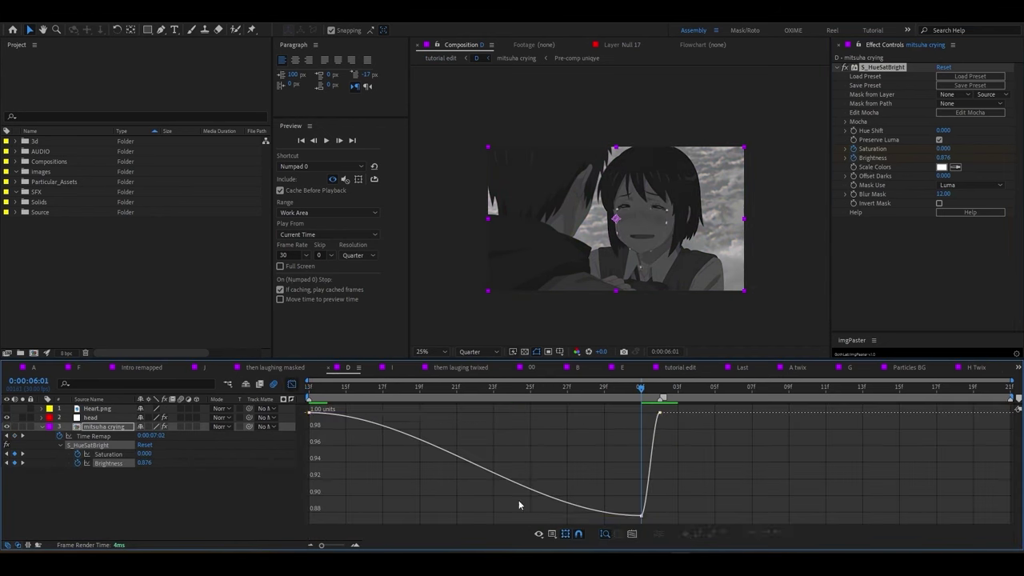
{"action": "left_click", "coordinate": [474, 392]}
{"action": "key", "text": "space"}
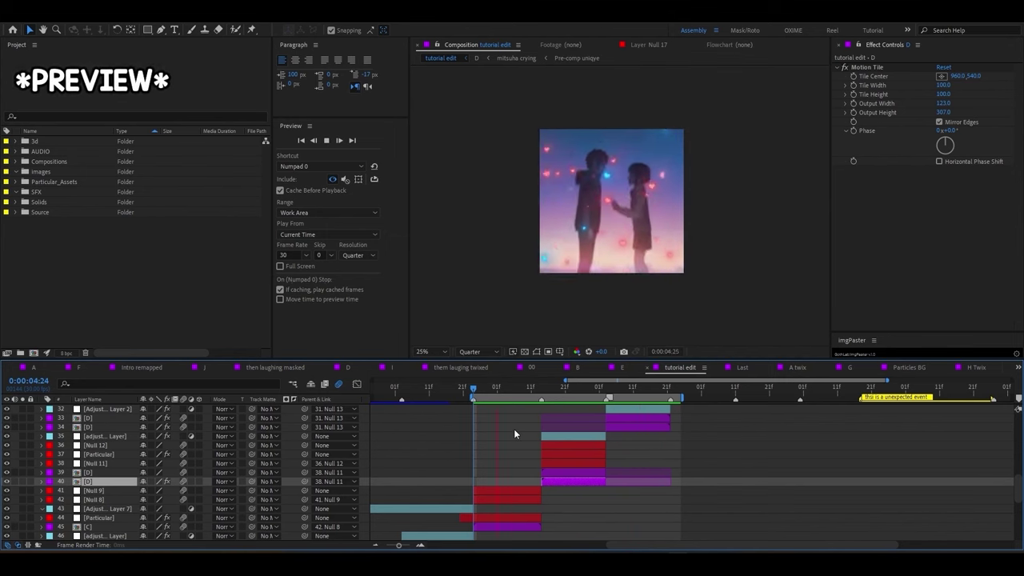
{"action": "key", "text": "space"}
{"action": "left_click_drag", "start_coordinate": [543, 396], "coordinate": [637, 390]}
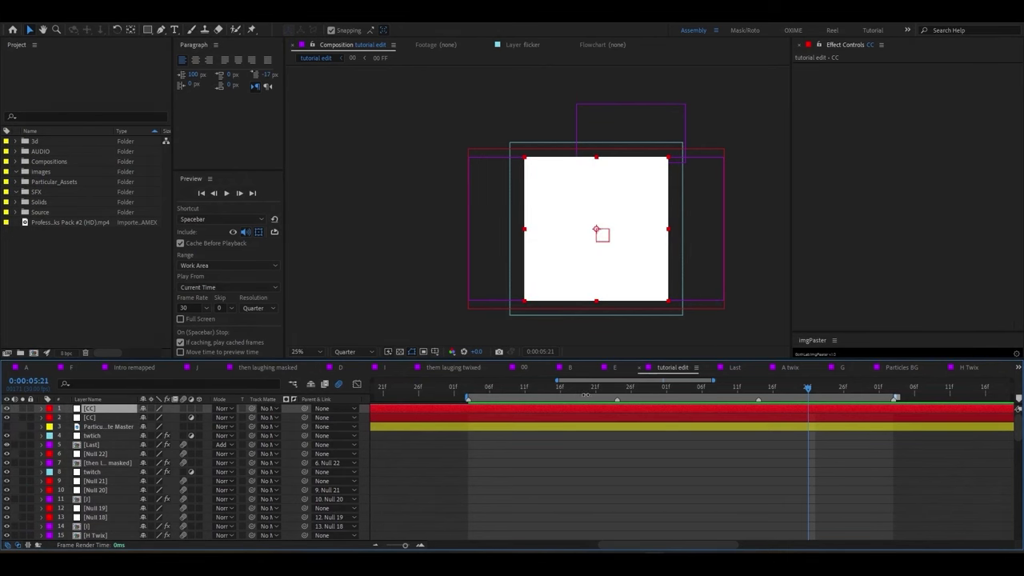
- Draw a rectangular Subtract mask across the CC solid's middle and expand it to 205 pixels
{"action": "left_click", "coordinate": [581, 393]}
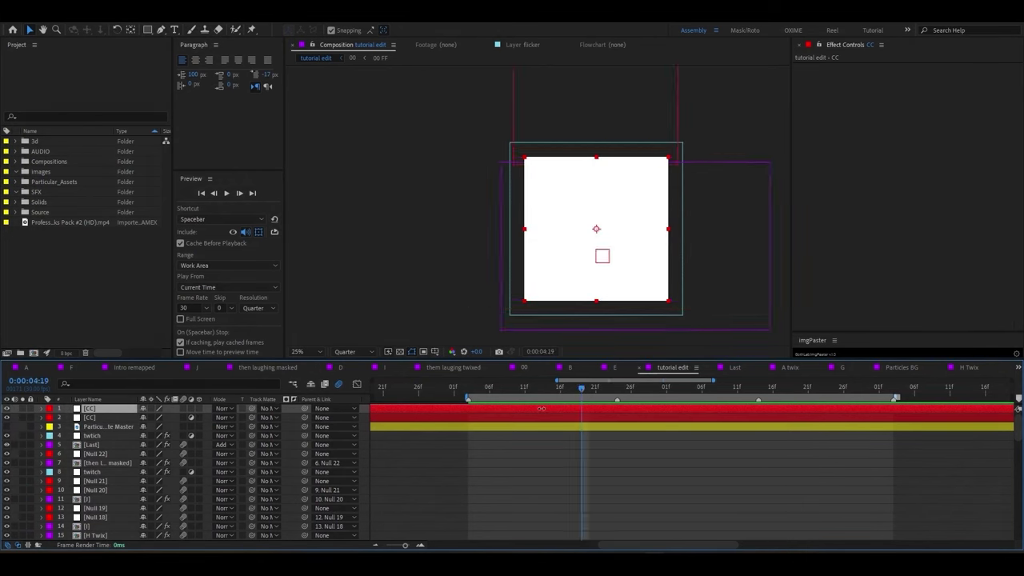
{"action": "left_click", "coordinate": [147, 30]}
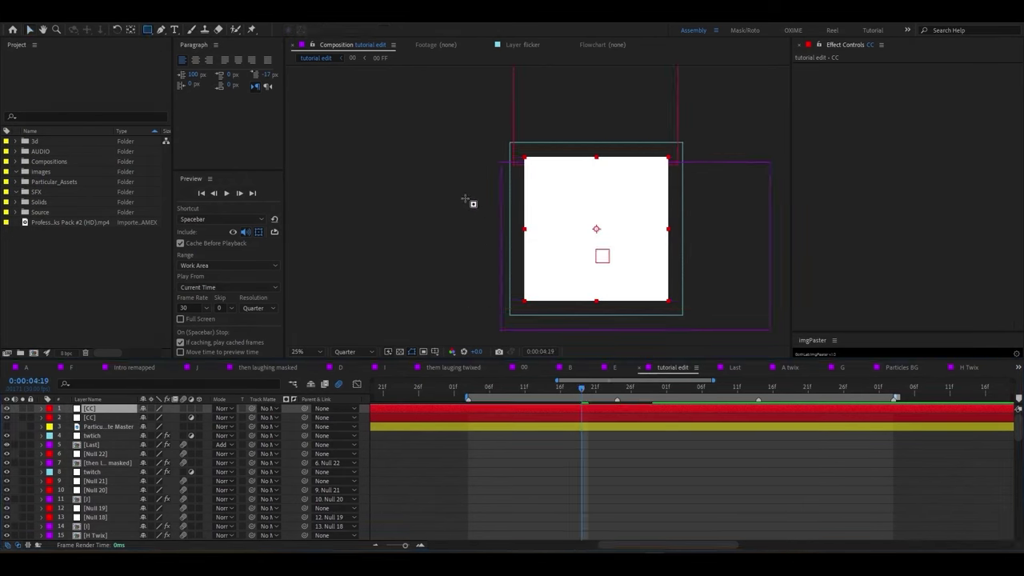
{"action": "left_click_drag", "start_coordinate": [487, 203], "coordinate": [699, 251]}
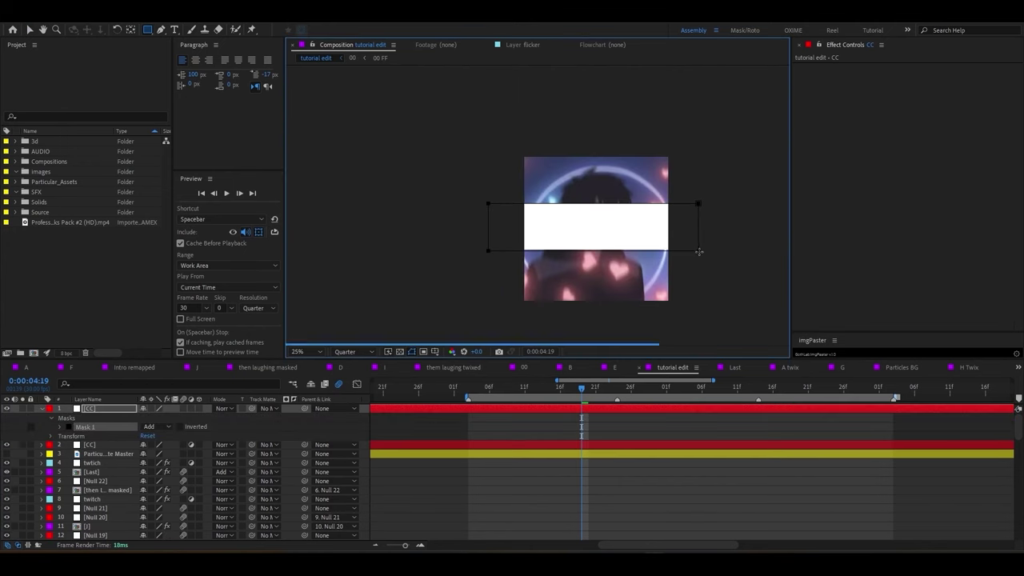
{"action": "left_click", "coordinate": [158, 426]}
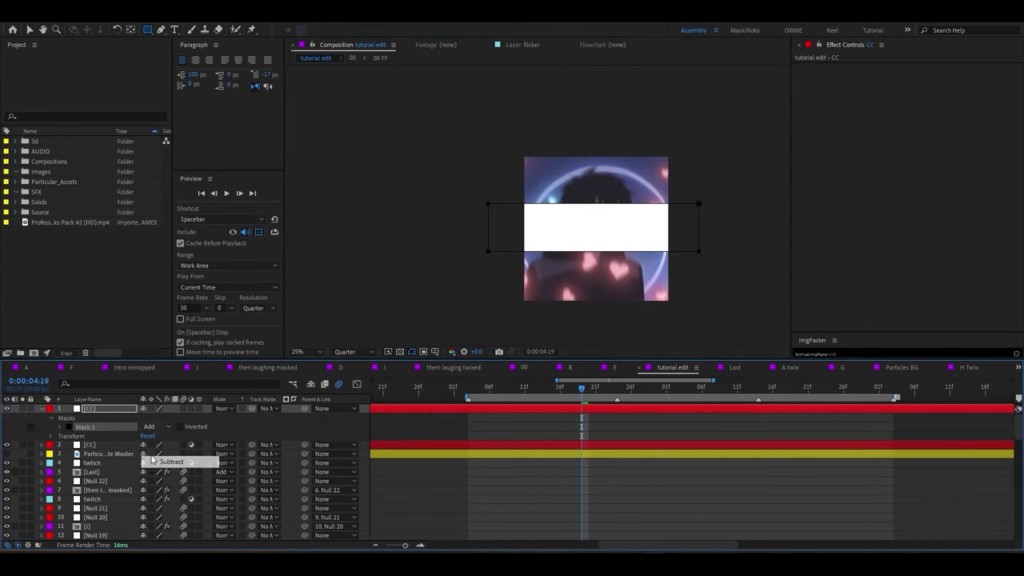
{"action": "left_click", "coordinate": [164, 463]}
{"action": "left_click", "coordinate": [60, 426]}
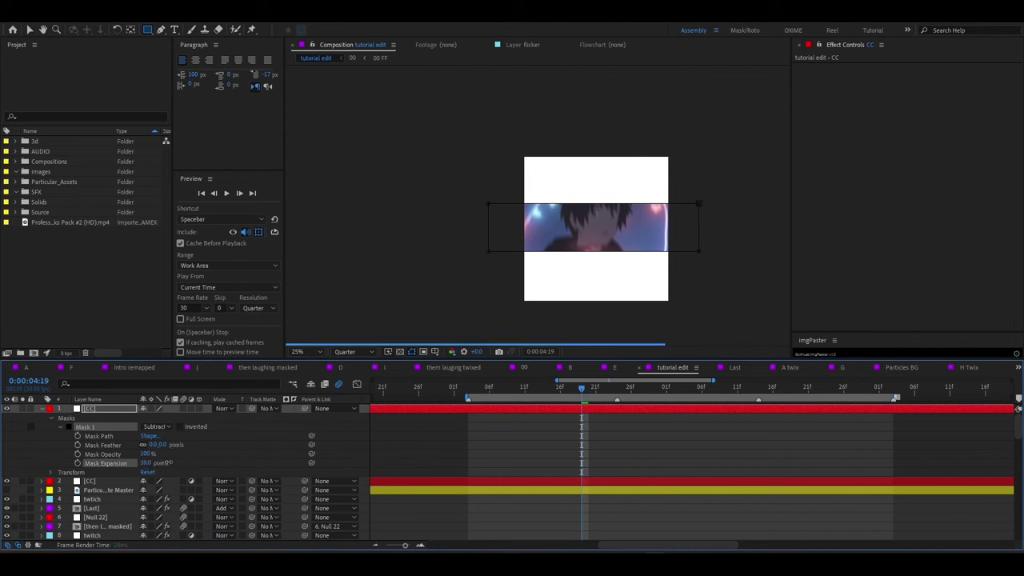
{"action": "left_click_drag", "start_coordinate": [146, 465], "coordinate": [200, 463]}
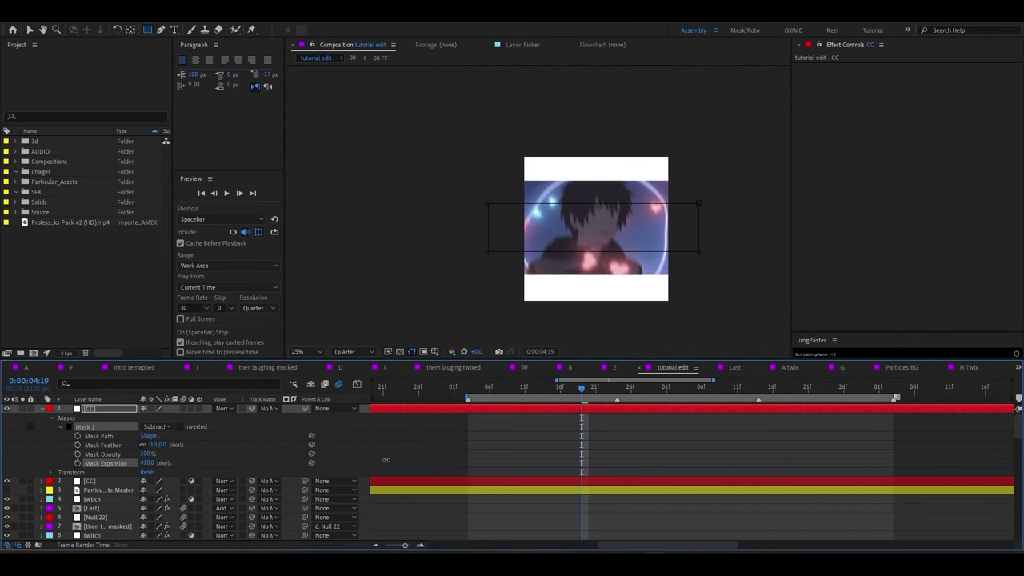
- Delete the rectangular mask and bring up the effect search
{"action": "left_click", "coordinate": [86, 428]}
{"action": "key", "text": "Delete"}
{"action": "key", "text": "ctrl+space"}
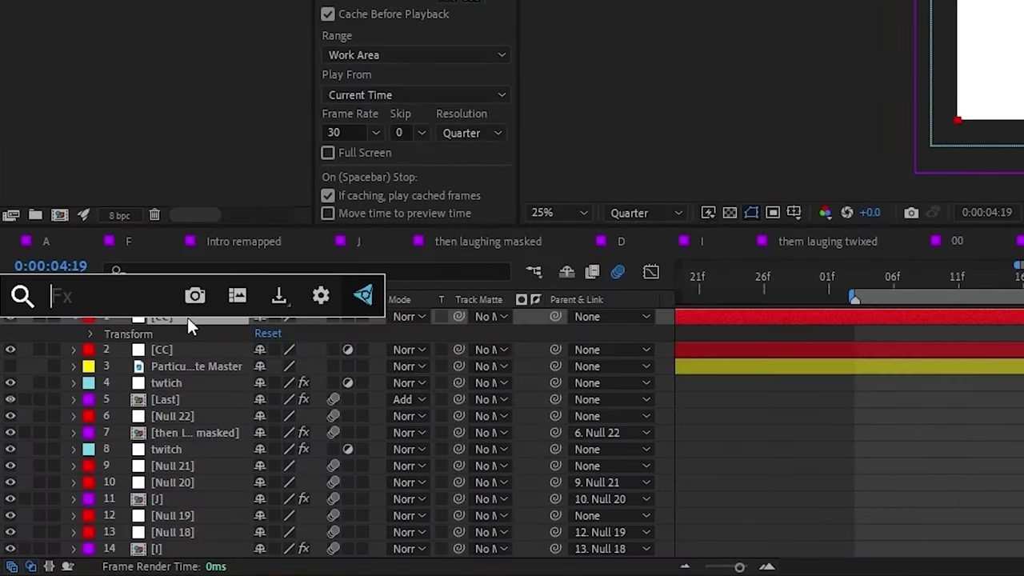
- Apply CC Jaws to the white solid with Completion 37% and Block shape
{"action": "type", "text": "cc ja"}
{"action": "key", "text": "Return"}
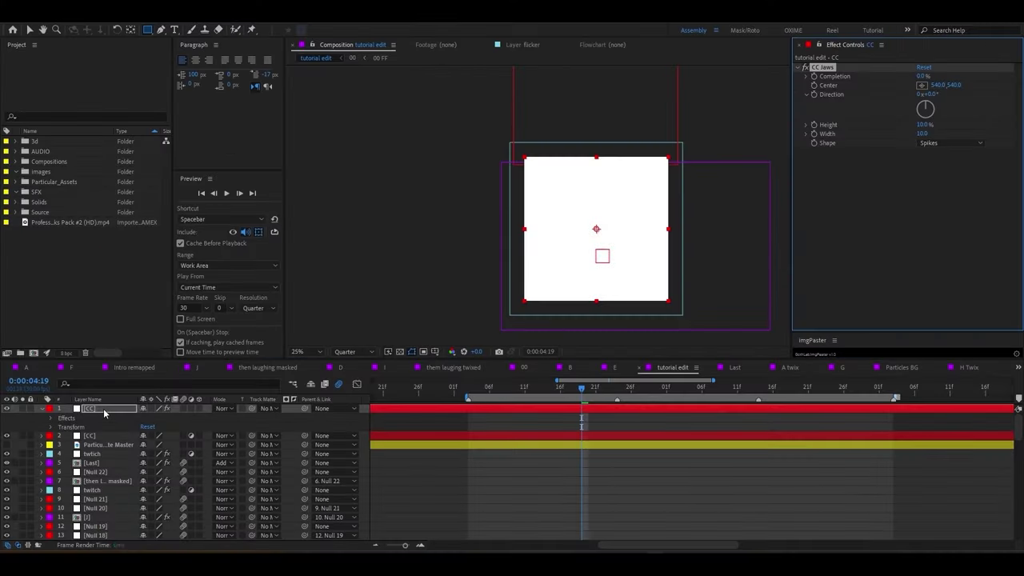
{"action": "key", "text": "shift+Home"}
{"action": "left_click_drag", "start_coordinate": [921, 76], "coordinate": [934, 77]}
{"action": "left_click_drag", "start_coordinate": [909, 64], "coordinate": [932, 64]}
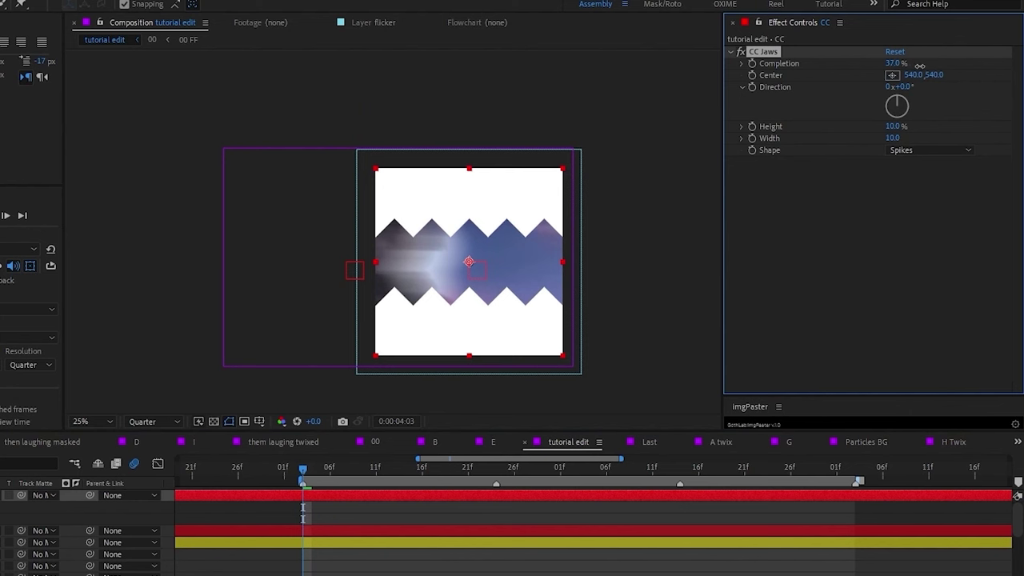
{"action": "left_click", "coordinate": [928, 152]}
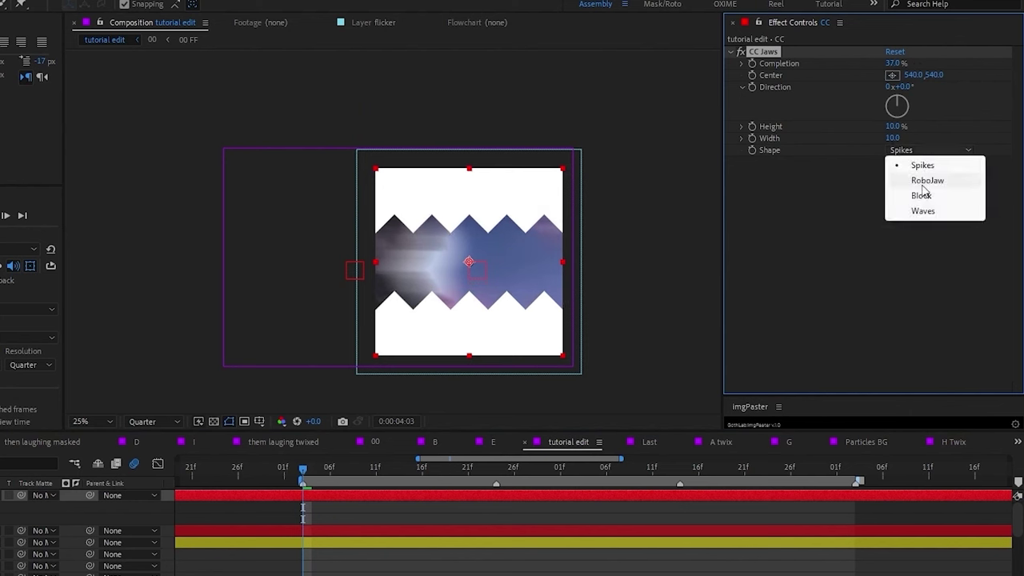
{"action": "left_click", "coordinate": [927, 193]}
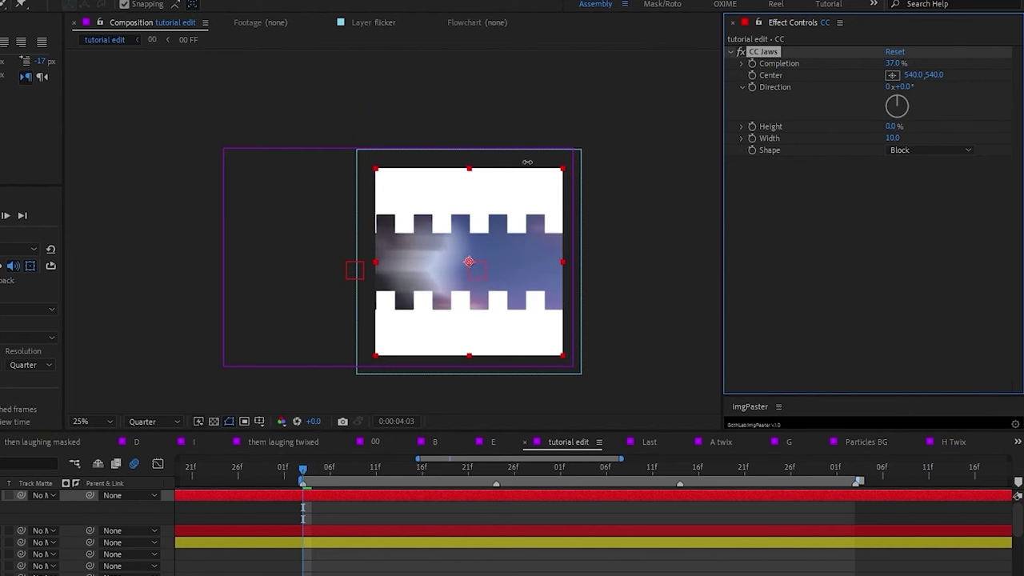
- Keyframe Completion at 100% at 0:00:05:03 and 70% at 0:00:05:25
{"action": "left_click_drag", "start_coordinate": [322, 475], "coordinate": [472, 475]}
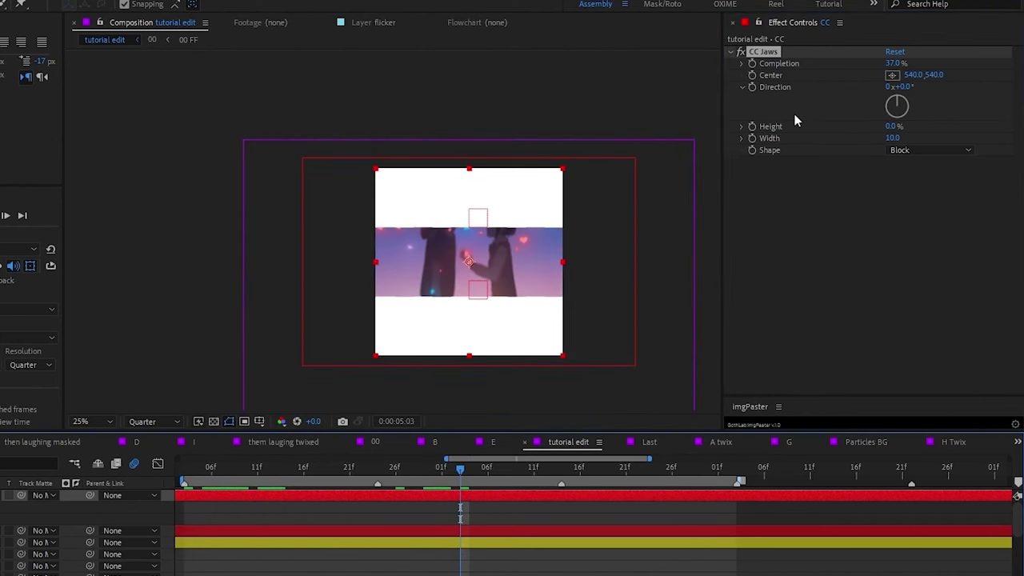
{"action": "left_click_drag", "start_coordinate": [861, 64], "coordinate": [920, 64]}
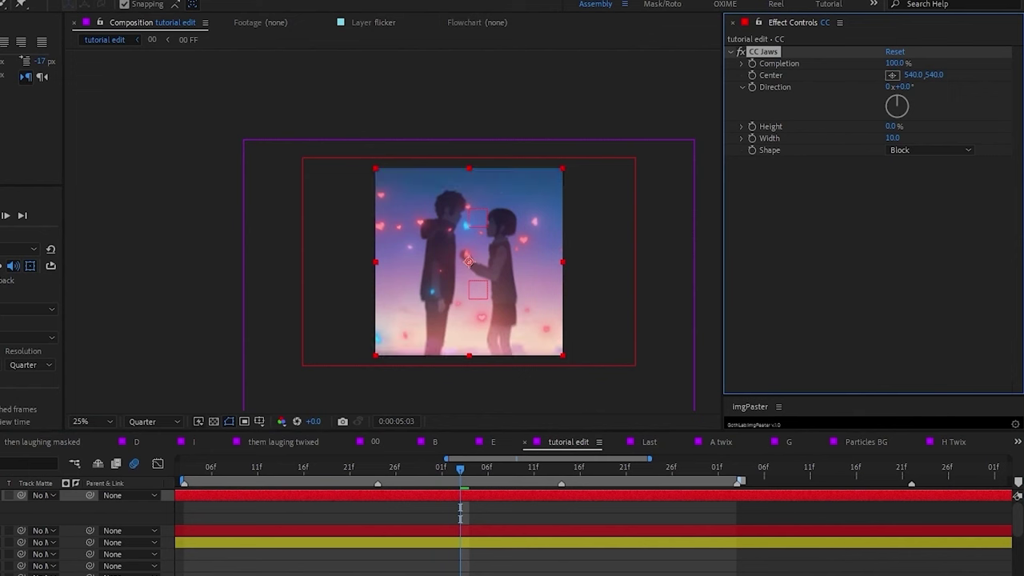
{"action": "scroll", "coordinate": [559, 486], "scroll_direction": "down", "scroll_amount": 2}
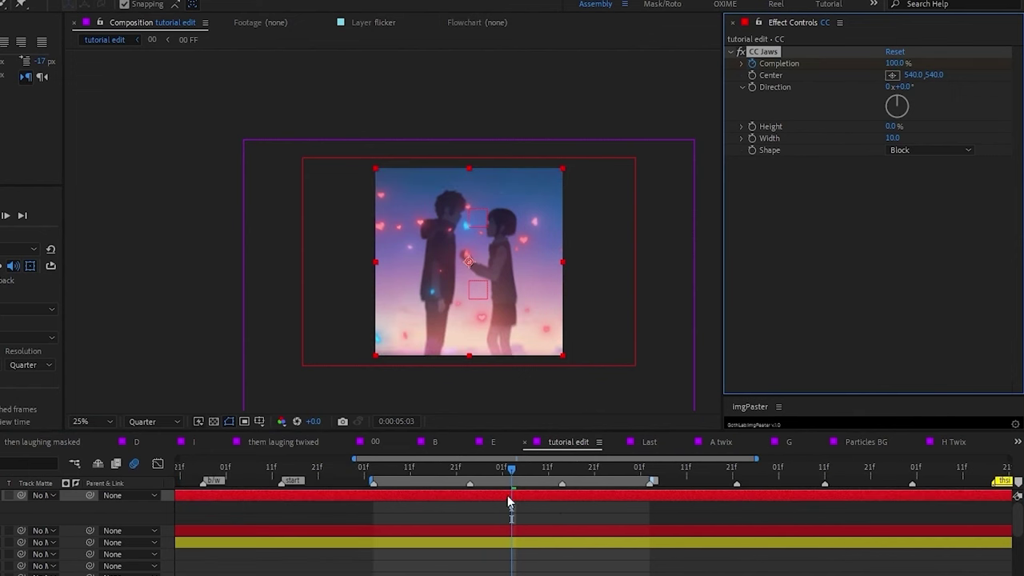
{"action": "left_click_drag", "start_coordinate": [585, 474], "coordinate": [604, 476]}
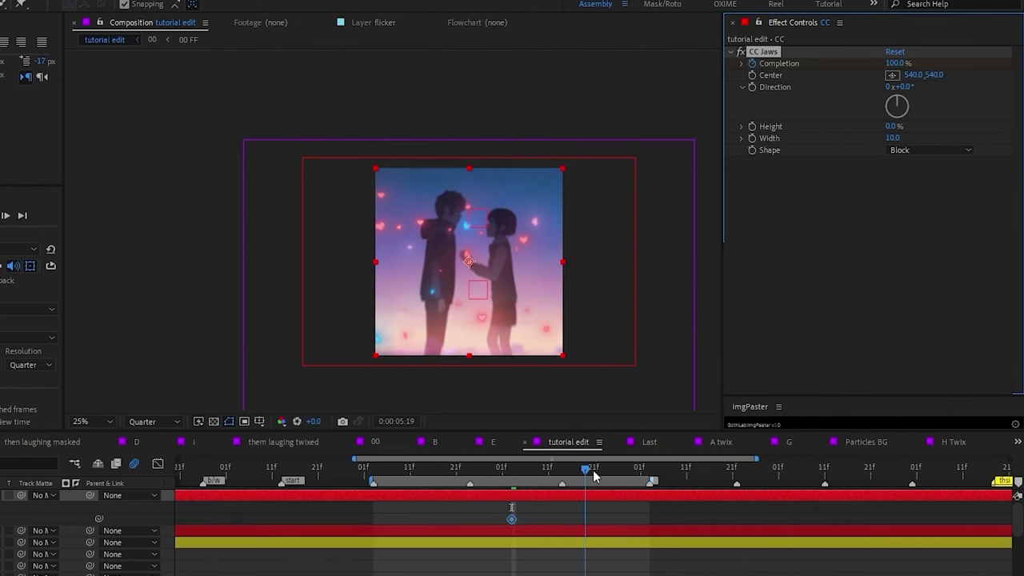
{"action": "scroll", "coordinate": [610, 522], "scroll_direction": "up", "scroll_amount": 2}
{"action": "key", "text": "Page_Down"}
{"action": "key", "text": "Page_Down"}
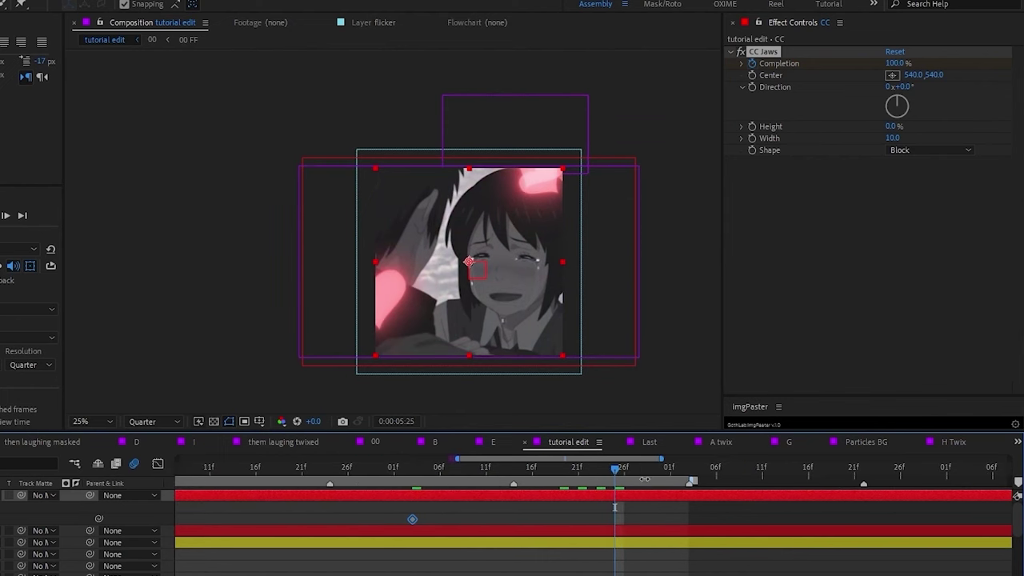
{"action": "left_click_drag", "start_coordinate": [885, 63], "coordinate": [880, 72]}
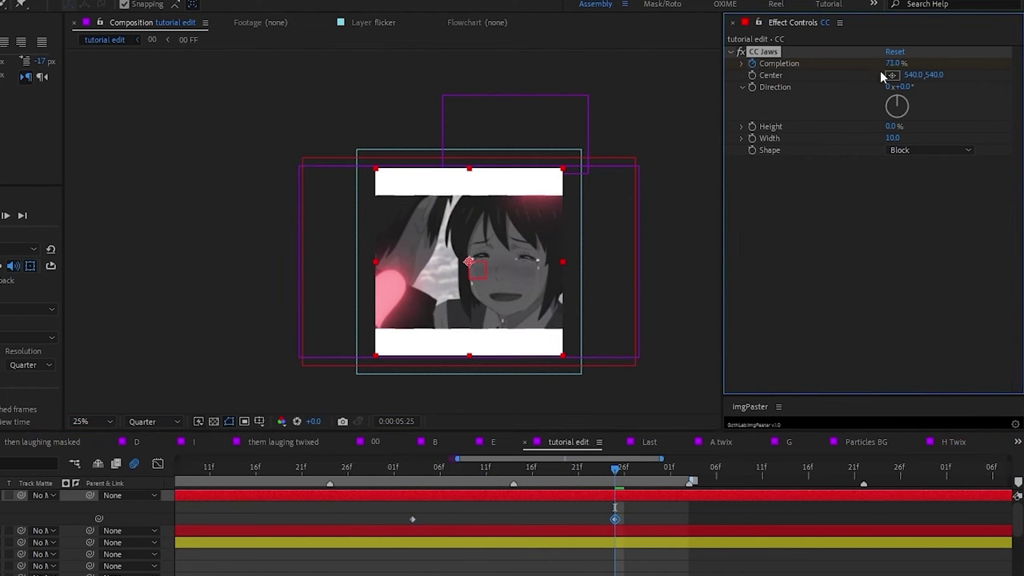
{"action": "type", "text": "70"}
{"action": "key", "text": "Return"}
{"action": "scroll", "coordinate": [585, 497], "scroll_direction": "down", "scroll_amount": 2}
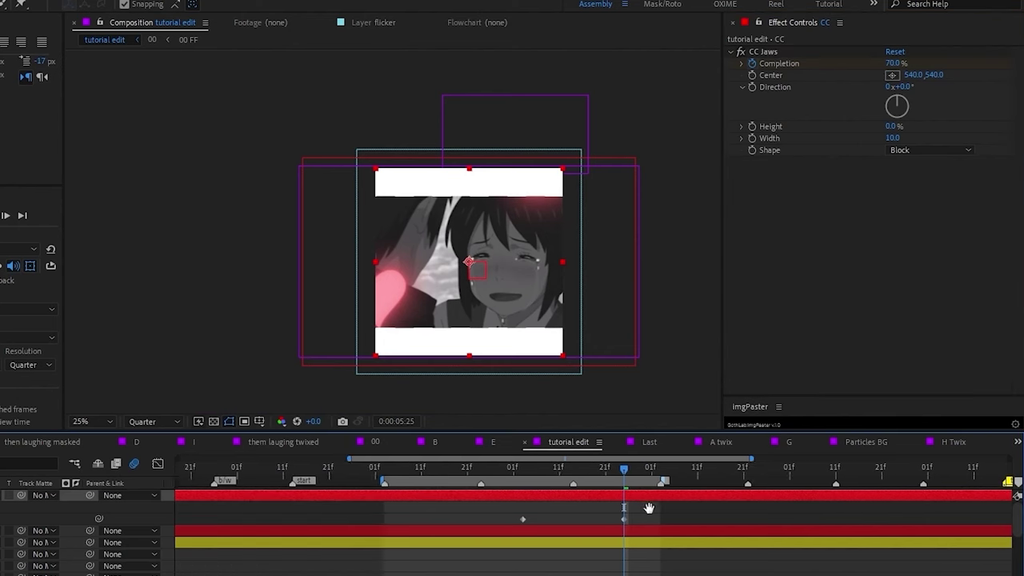
{"action": "left_click_drag", "start_coordinate": [596, 468], "coordinate": [660, 473]}
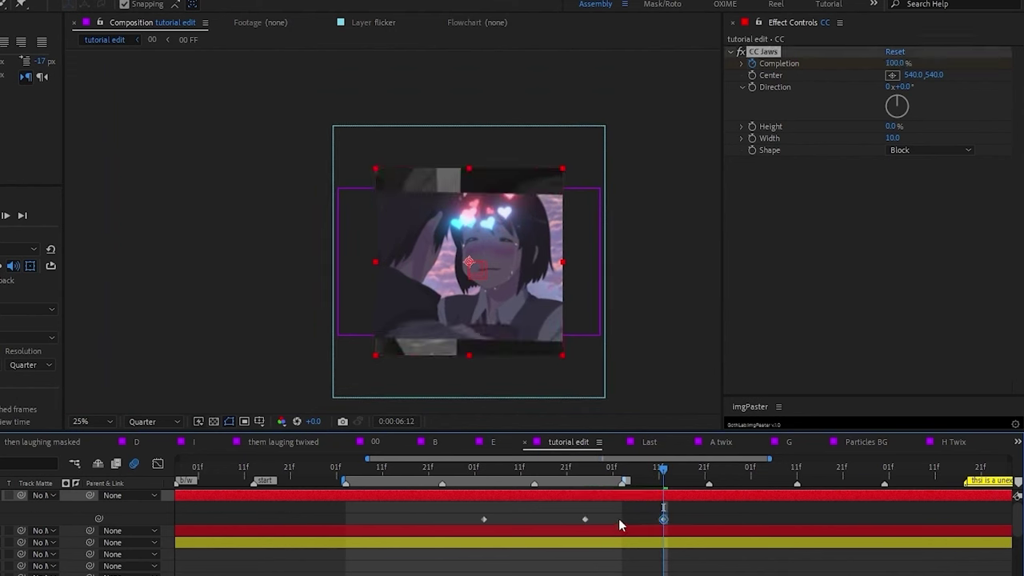
- Drag the Completion curve's Bezier handles to ease out of the first keyframe and around the 70% keyframe
{"action": "scroll", "coordinate": [618, 524], "scroll_direction": "up", "scroll_amount": 3}
{"action": "left_click", "coordinate": [158, 463]}
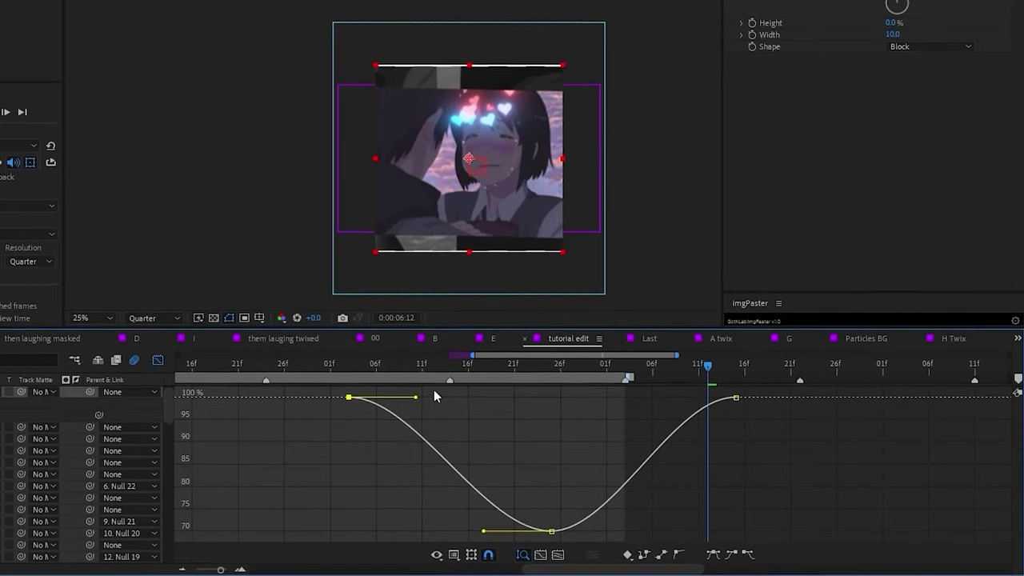
{"action": "left_click_drag", "start_coordinate": [416, 397], "coordinate": [523, 408]}
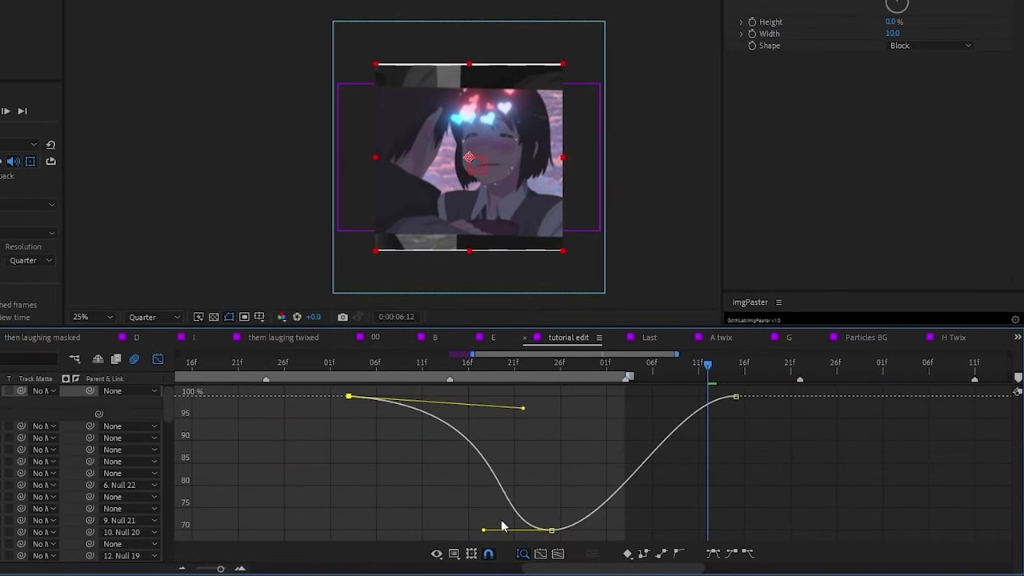
{"action": "mouse_move", "coordinate": [485, 532]}
{"action": "left_mouse_down"}
{"action": "mouse_move", "coordinate": [377, 520]}
{"action": "mouse_move", "coordinate": [399, 517]}
{"action": "left_mouse_up"}
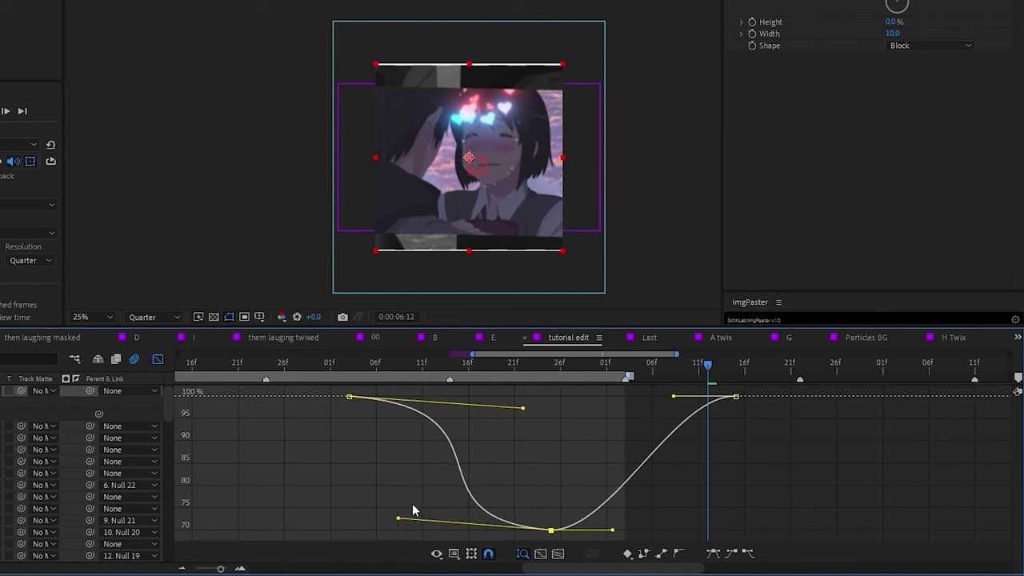
{"action": "left_click_drag", "start_coordinate": [522, 409], "coordinate": [515, 413]}
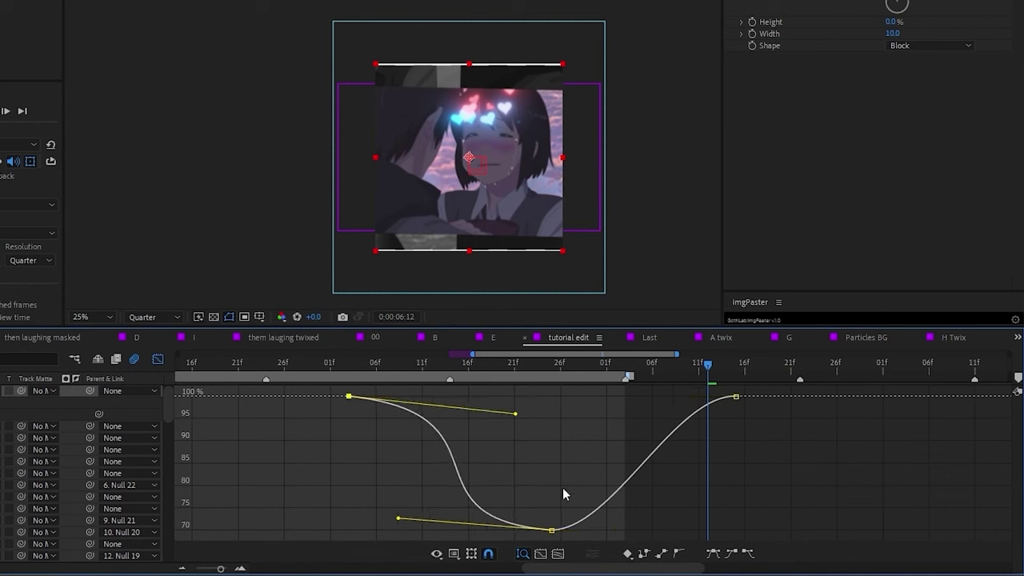
{"action": "left_click_drag", "start_coordinate": [614, 531], "coordinate": [669, 525]}
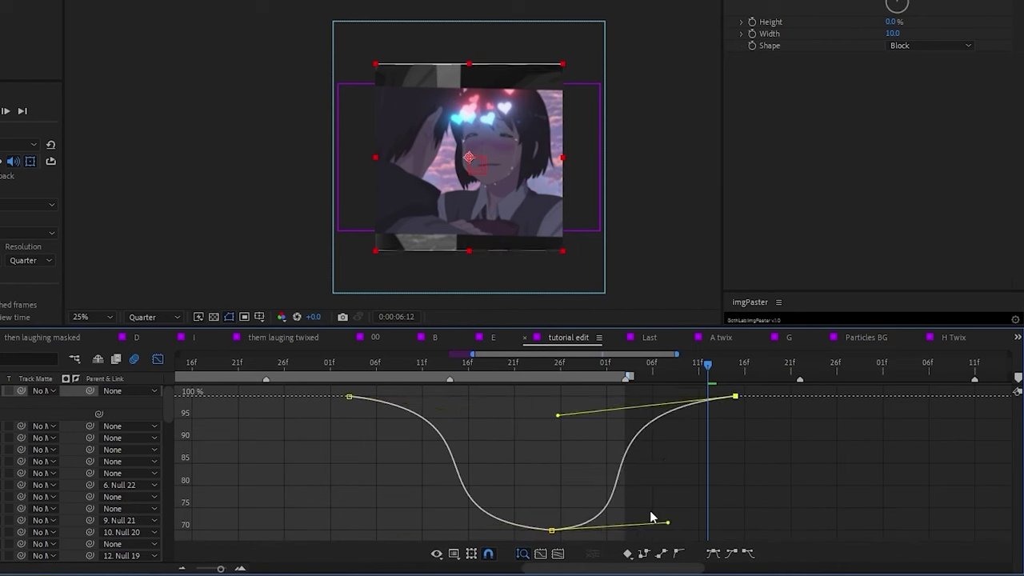
{"action": "left_click_drag", "start_coordinate": [669, 524], "coordinate": [677, 519]}
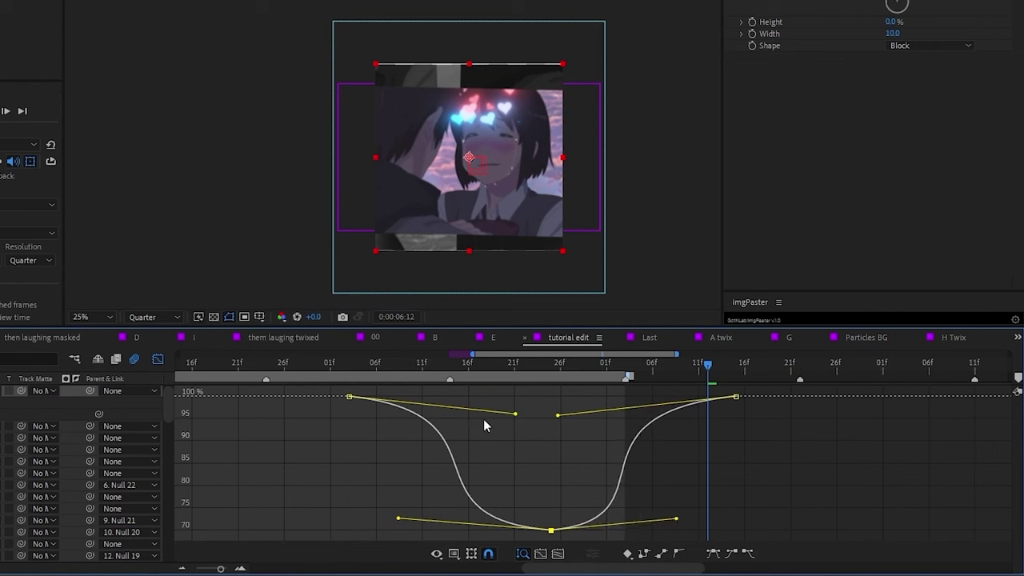
{"action": "mouse_move", "coordinate": [515, 415]}
{"action": "left_mouse_down"}
{"action": "mouse_move", "coordinate": [513, 393]}
{"action": "mouse_move", "coordinate": [508, 418]}
{"action": "left_mouse_up"}
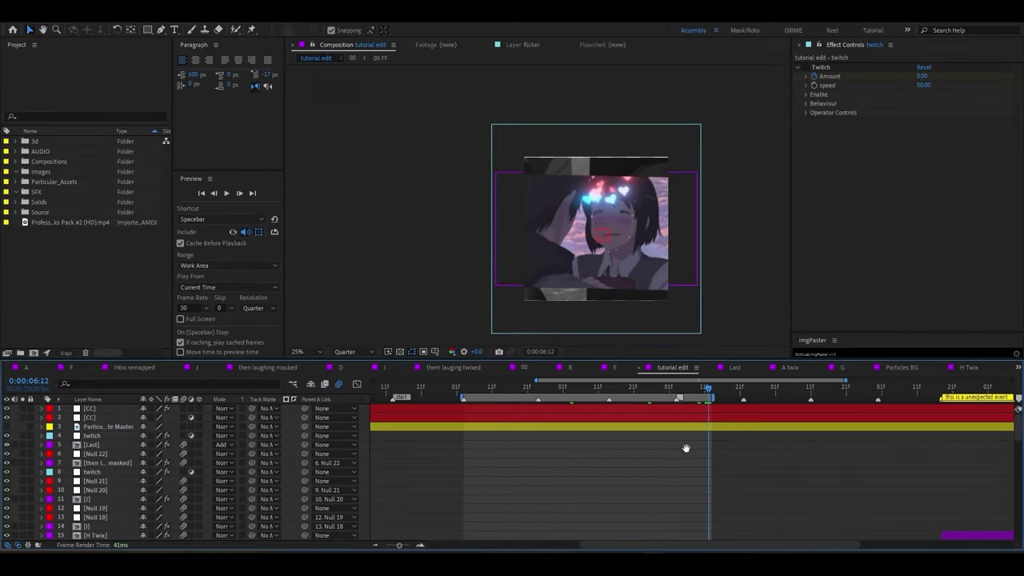
- Preview the edit from 4:24 and scrub through the clip to check the wipe
{"action": "left_click_drag", "start_coordinate": [686, 448], "coordinate": [695, 448]}
{"action": "left_click", "coordinate": [551, 395]}
{"action": "key", "text": "space"}
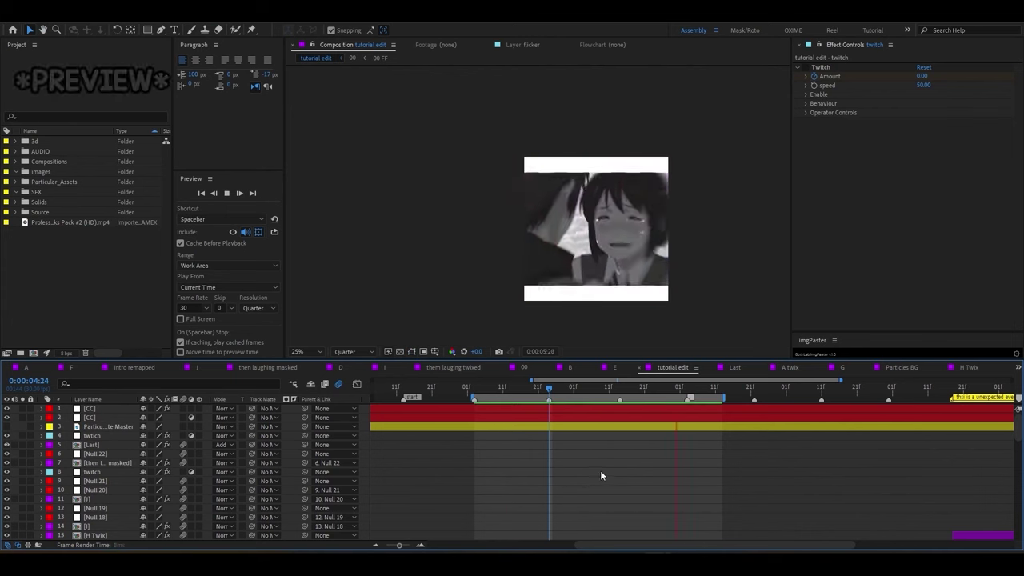
{"action": "key", "text": "space"}
{"action": "left_click_drag", "start_coordinate": [564, 395], "coordinate": [699, 394]}
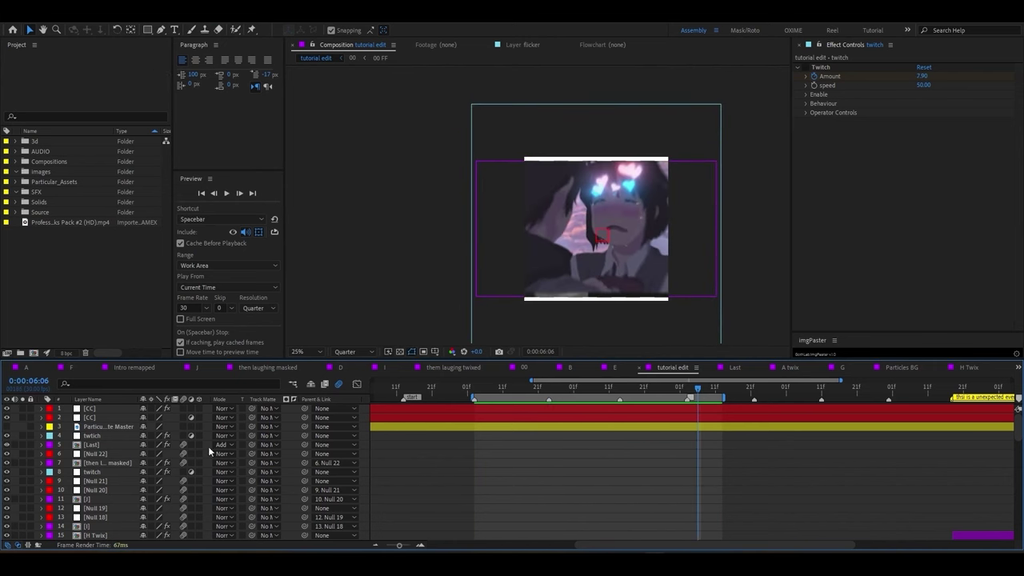
- Set the top CC layer's CC Jaws Direction to 90° and scrub to 5:25 to review
{"action": "key", "text": "u"}
{"action": "left_click", "coordinate": [658, 437]}
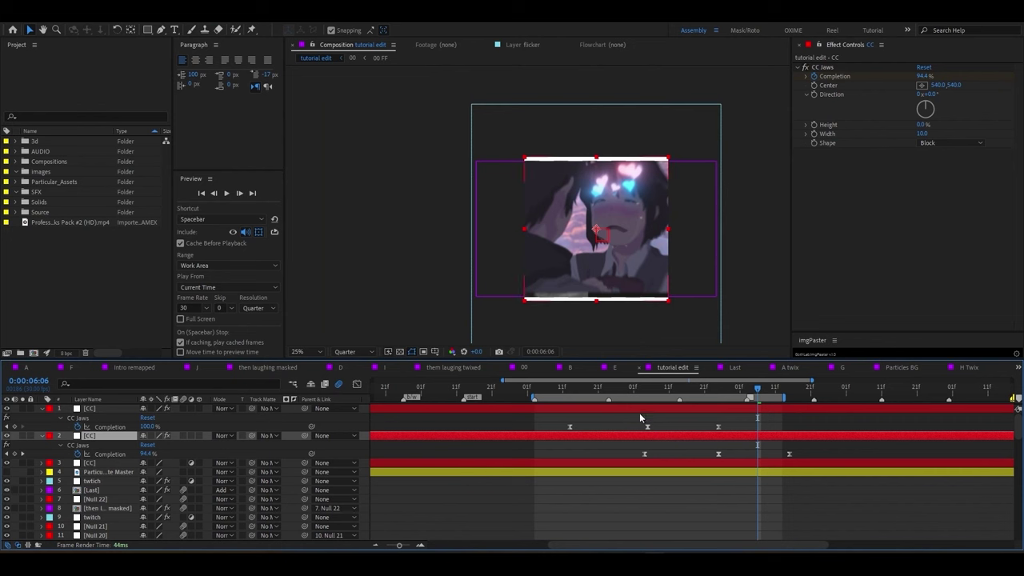
{"action": "left_click", "coordinate": [630, 406]}
{"action": "left_click", "coordinate": [570, 392]}
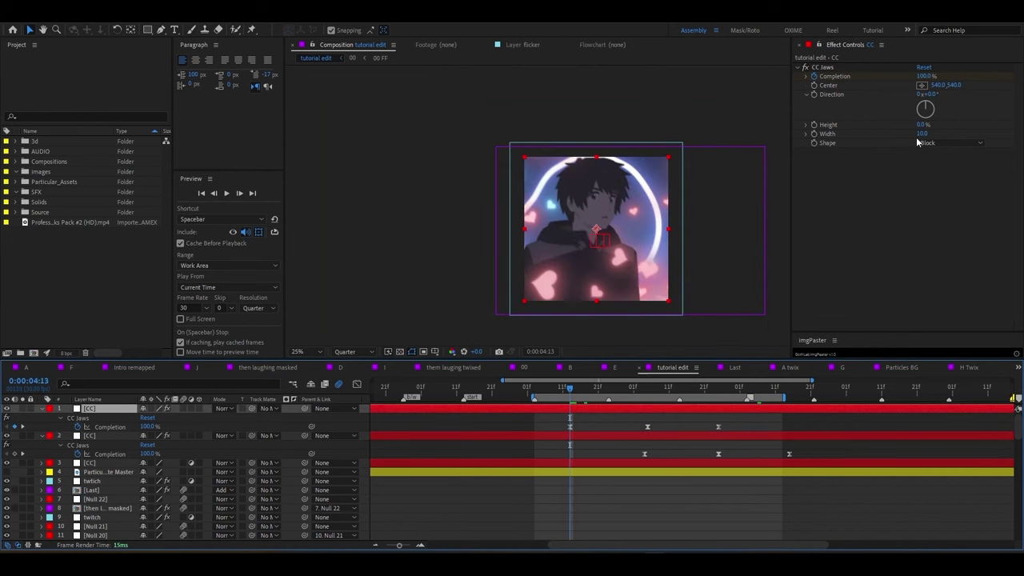
{"action": "left_click", "coordinate": [931, 94]}
{"action": "type", "text": "90"}
{"action": "key", "text": "Return"}
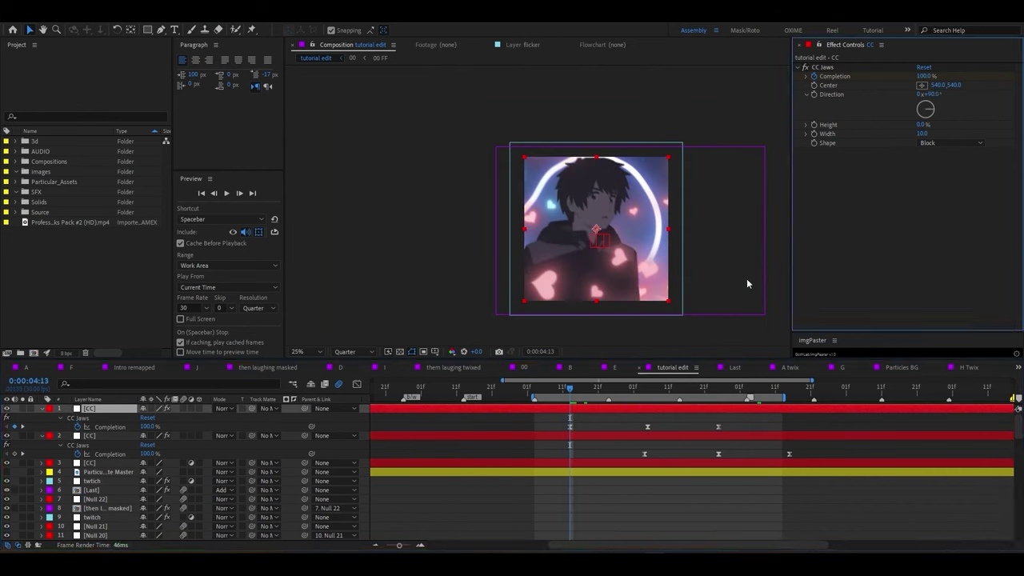
{"action": "mouse_move", "coordinate": [573, 393]}
{"action": "left_mouse_down"}
{"action": "mouse_move", "coordinate": [694, 400]}
{"action": "mouse_move", "coordinate": [672, 400]}
{"action": "left_mouse_up"}
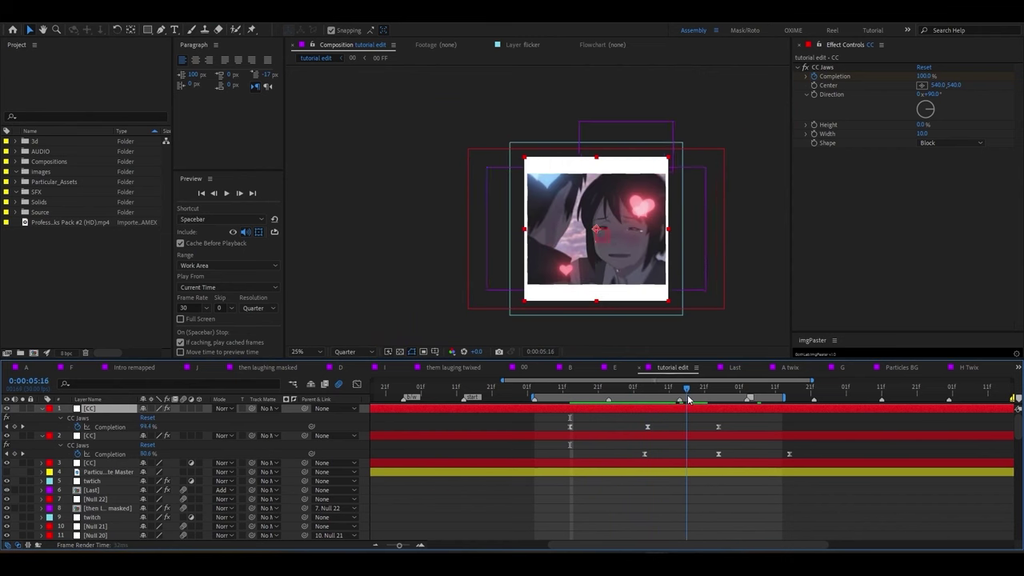
{"action": "left_click_drag", "start_coordinate": [672, 400], "coordinate": [719, 400]}
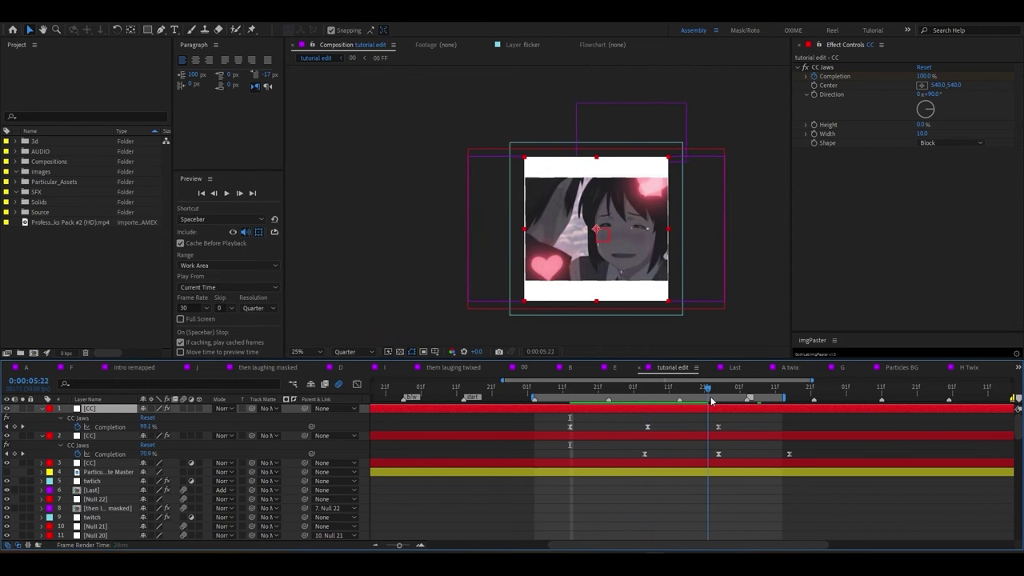
{"action": "left_click", "coordinate": [718, 426]}
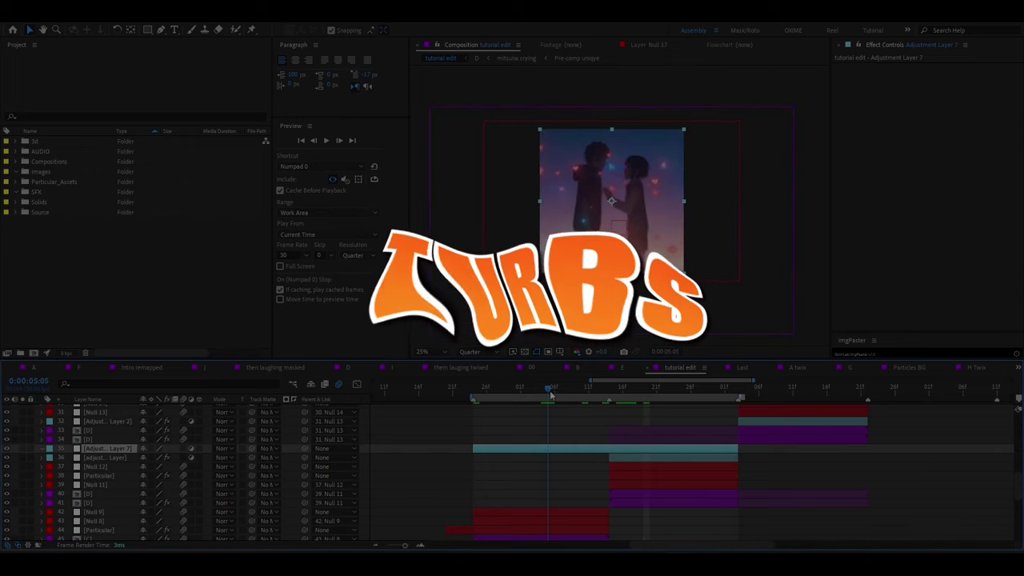
- Apply Turbulent Displace to Adjustment Layer 7 via an FX Console 'tur' search and preview the warp
{"action": "key", "text": "ctrl+space"}
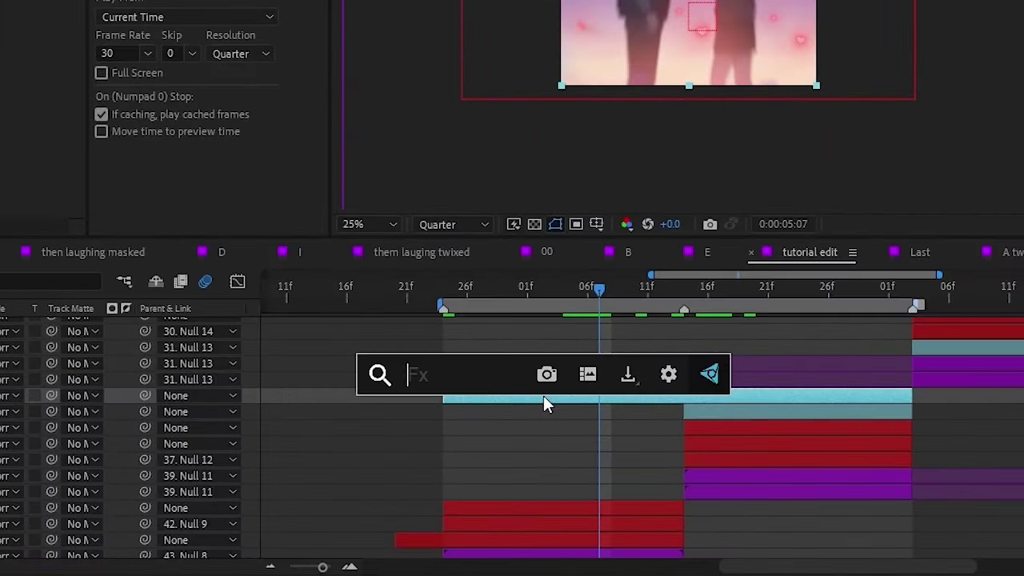
{"action": "type", "text": "tur"}
{"action": "key", "text": "Return"}
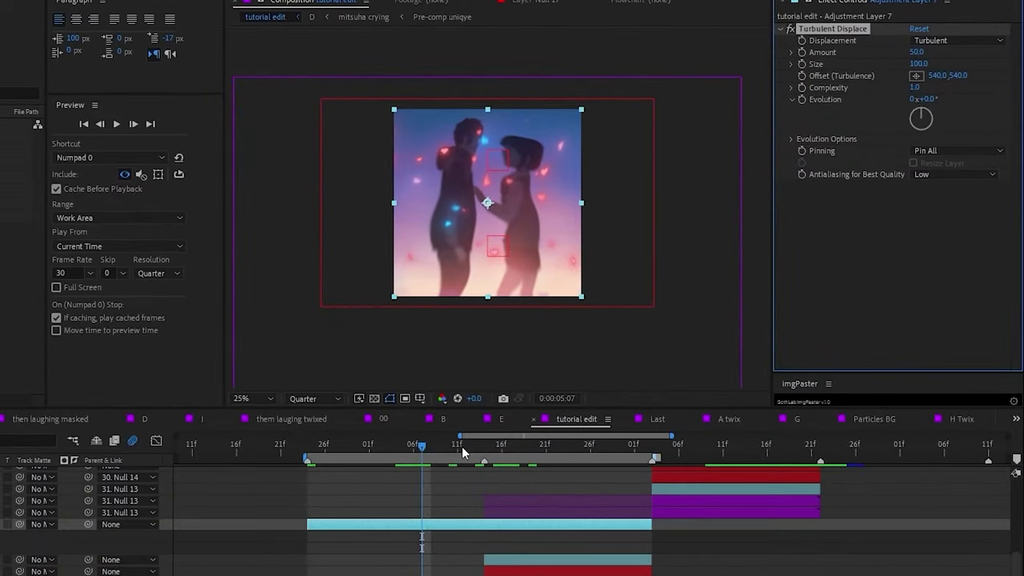
{"action": "left_click", "coordinate": [591, 454]}
{"action": "left_click_drag", "start_coordinate": [591, 454], "coordinate": [606, 454]}
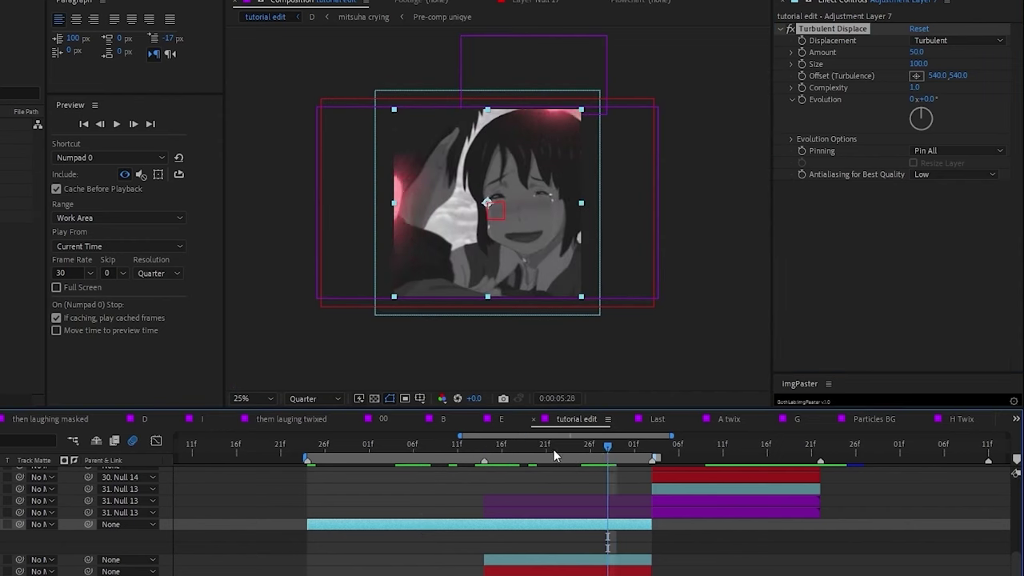
{"action": "left_click", "coordinate": [482, 448]}
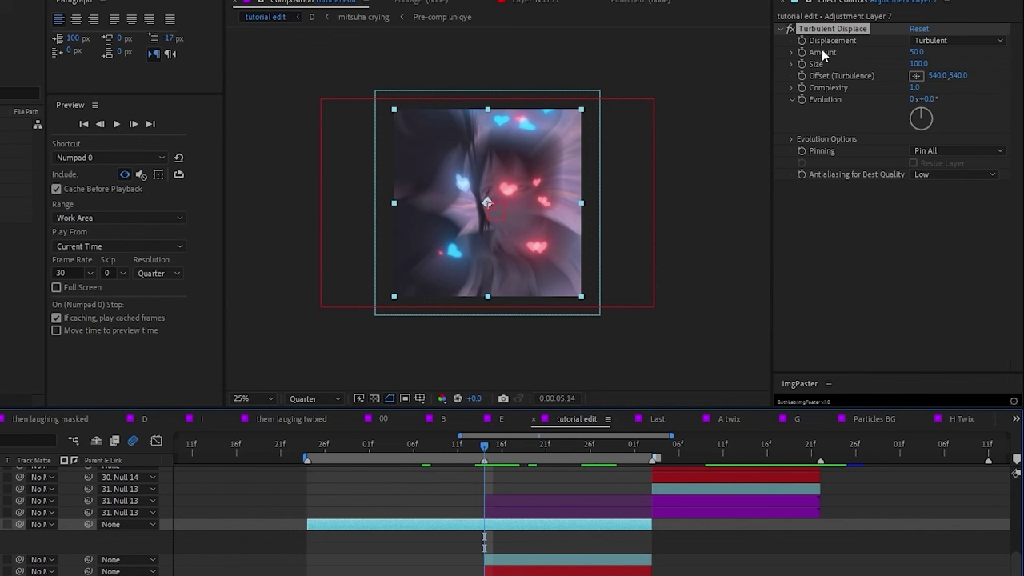
- Keyframe Amount 80 with Size 15 at 5:14, then Amount 0 at the warp's end
{"action": "left_click", "coordinate": [801, 53]}
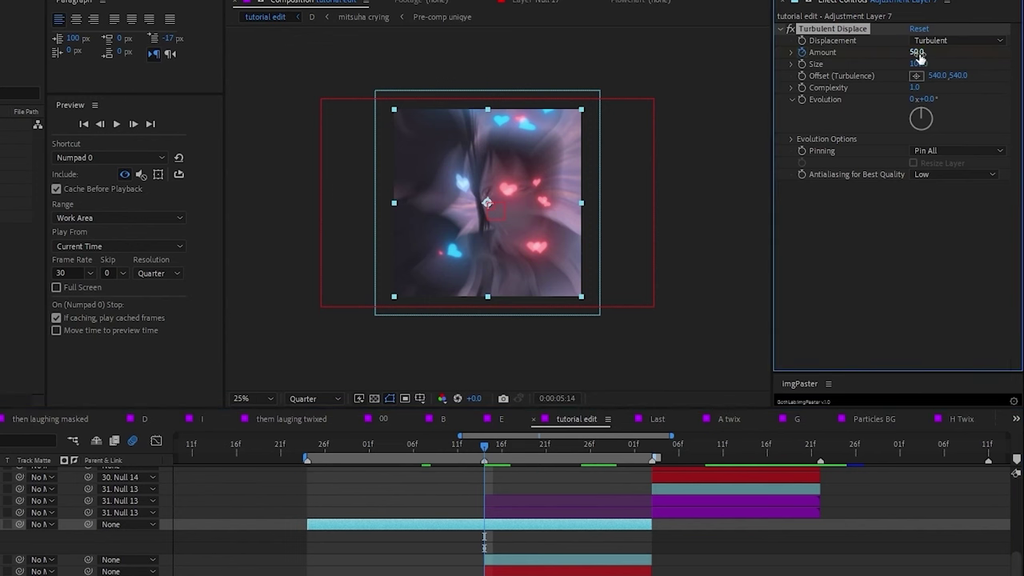
{"action": "left_click", "coordinate": [922, 52]}
{"action": "type", "text": "80"}
{"action": "left_click", "coordinate": [918, 64]}
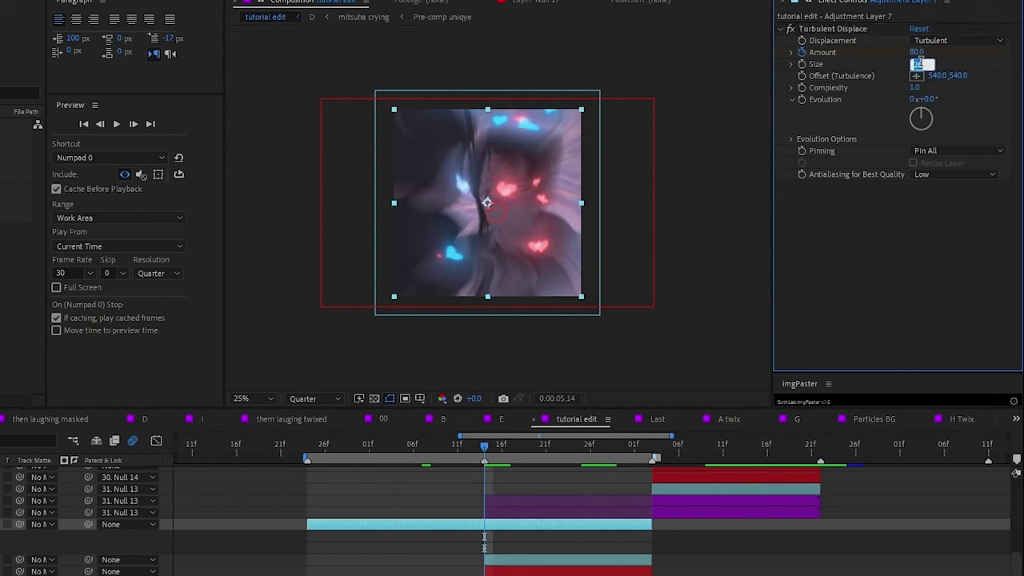
{"action": "type", "text": "15"}
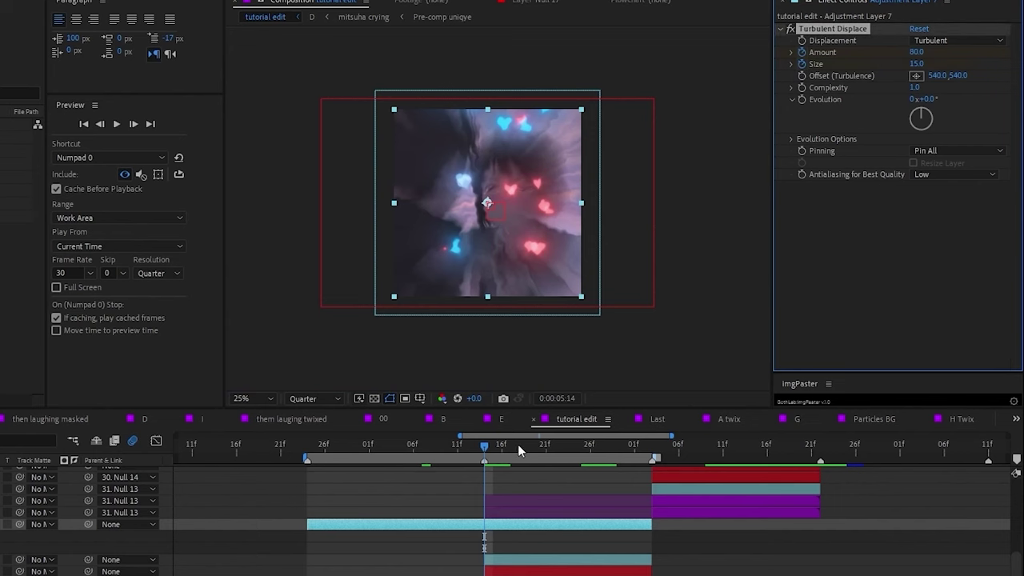
{"action": "left_click_drag", "start_coordinate": [520, 444], "coordinate": [608, 445]}
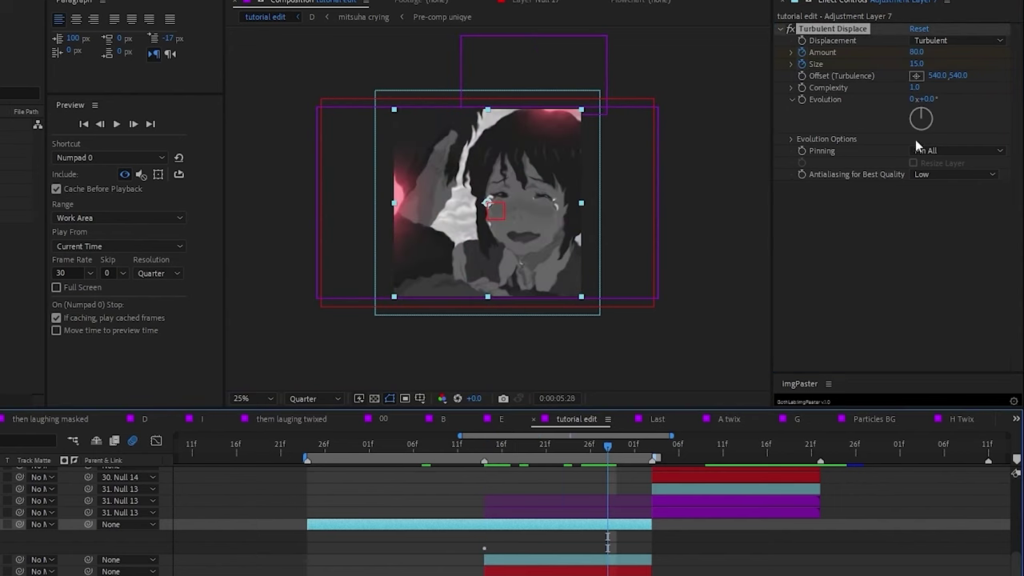
{"action": "left_click", "coordinate": [916, 52]}
{"action": "type", "text": "0"}
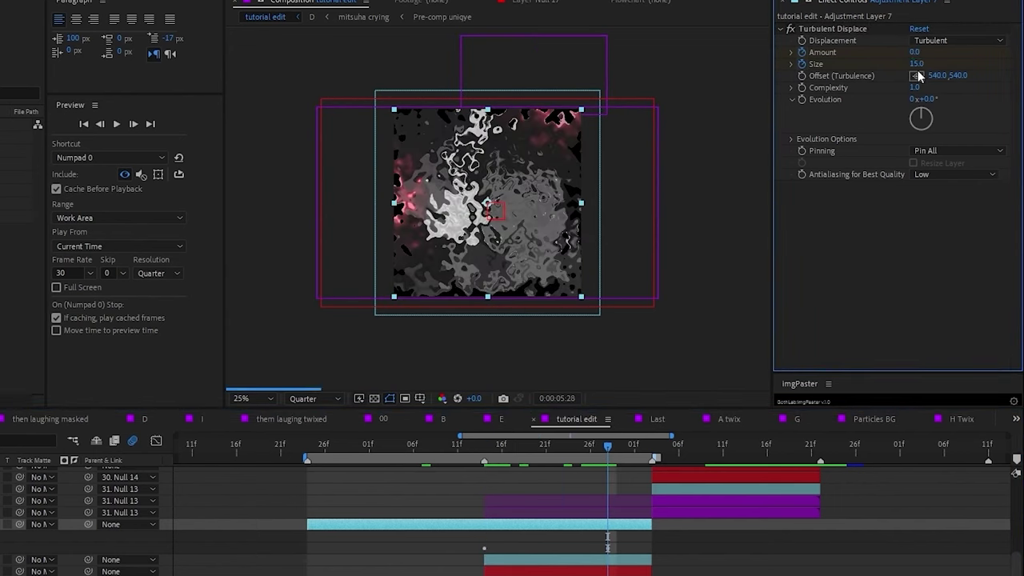
{"action": "key", "text": "Return"}
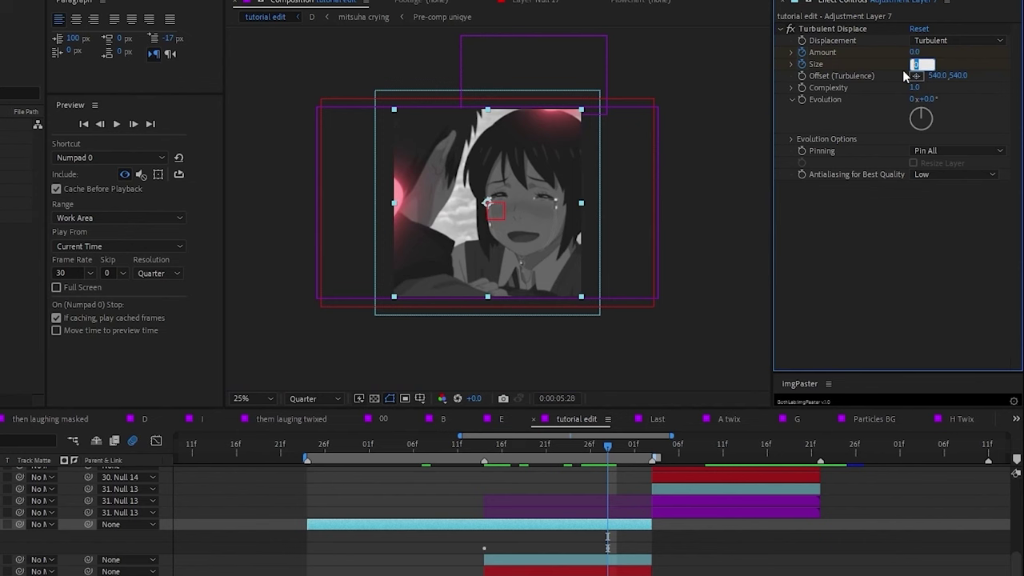
- Add an Amount 0 keyframe at 5:10 and Easy Ease the Amount keyframes with F9
{"action": "type", "text": "100.0"}
{"action": "scroll", "coordinate": [532, 531], "scroll_direction": "up", "scroll_amount": 5}
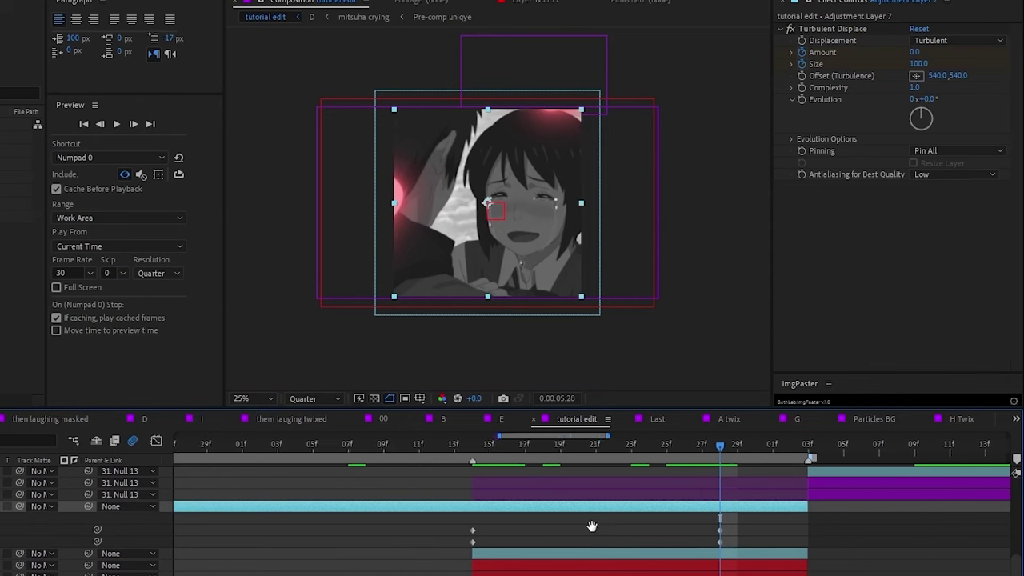
{"action": "mouse_move", "coordinate": [437, 447]}
{"action": "left_mouse_down"}
{"action": "mouse_move", "coordinate": [511, 452]}
{"action": "mouse_move", "coordinate": [494, 446]}
{"action": "left_mouse_up"}
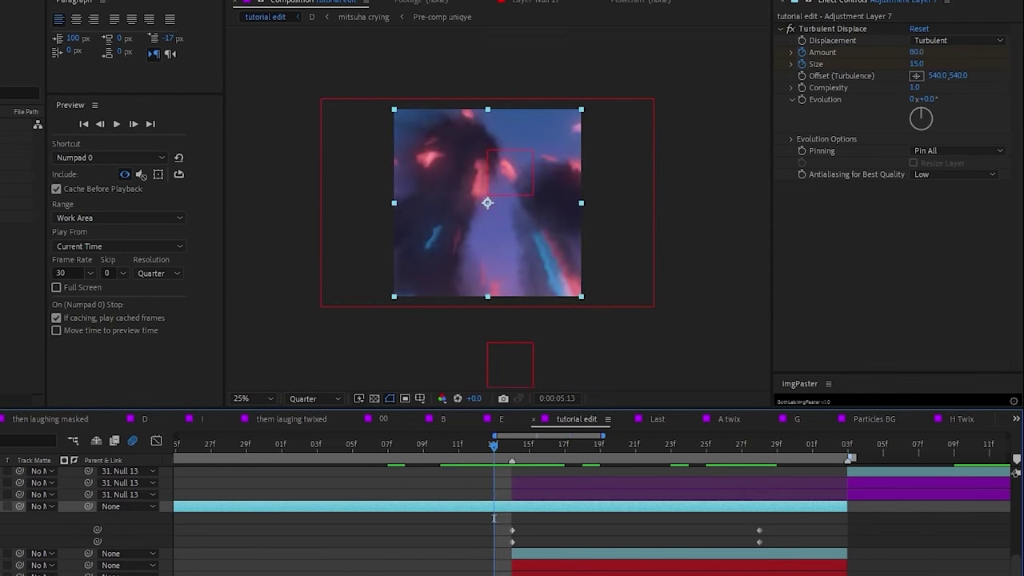
{"action": "scroll", "coordinate": [452, 530], "scroll_direction": "down", "scroll_amount": 2}
{"action": "scroll", "coordinate": [447, 531], "scroll_direction": "down", "scroll_amount": 3}
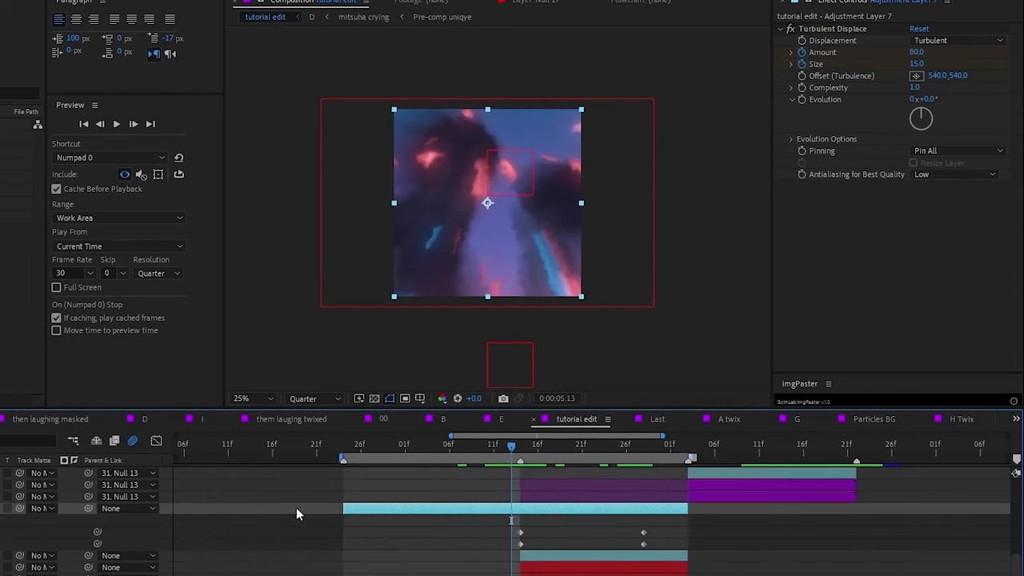
{"action": "scroll", "coordinate": [384, 521], "scroll_direction": "up", "scroll_amount": 3}
{"action": "scroll", "coordinate": [571, 520], "scroll_direction": "right", "scroll_amount": 2}
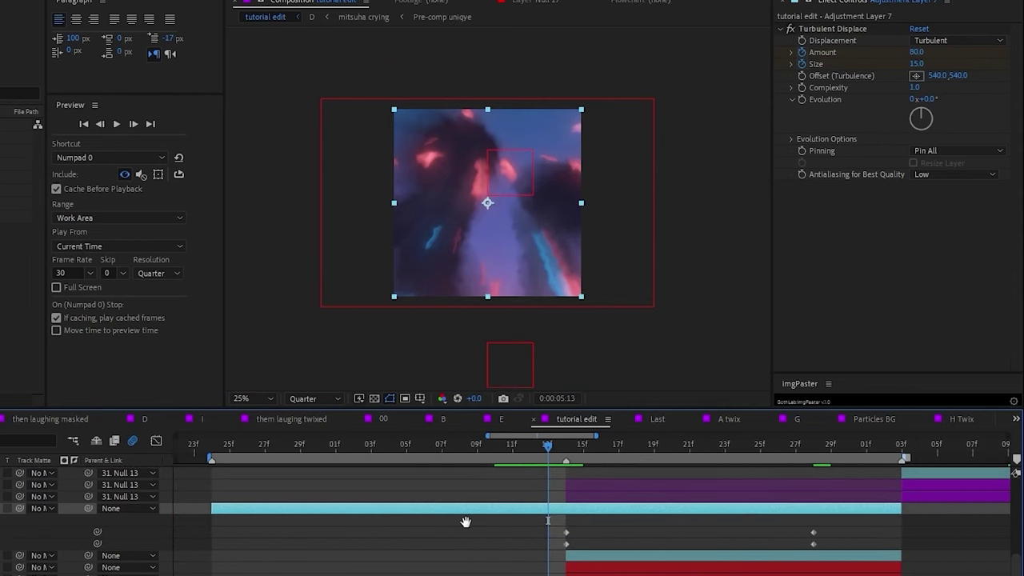
{"action": "left_click_drag", "start_coordinate": [536, 445], "coordinate": [487, 451]}
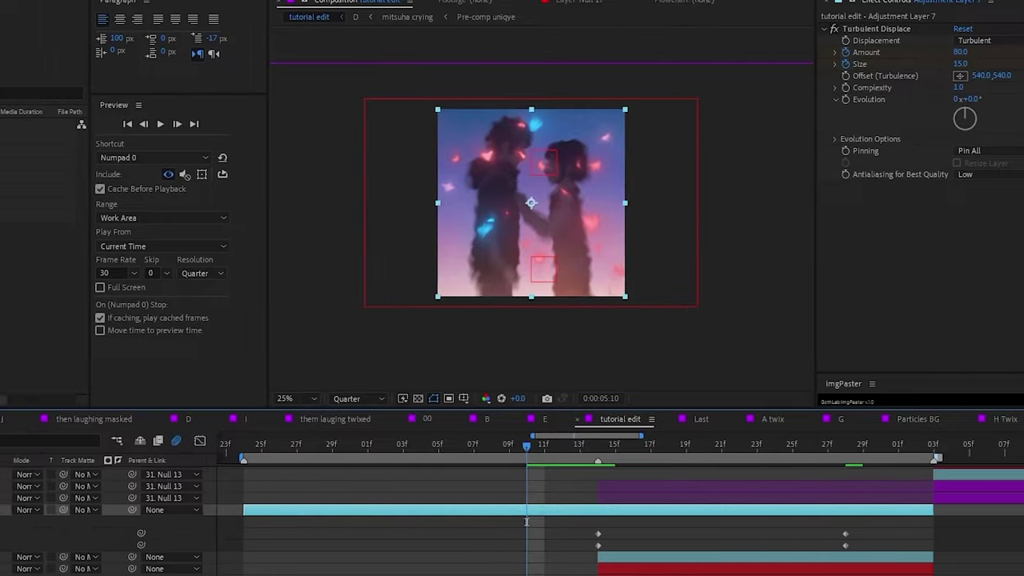
{"action": "left_click", "coordinate": [15, 533]}
{"action": "key", "text": "F9"}
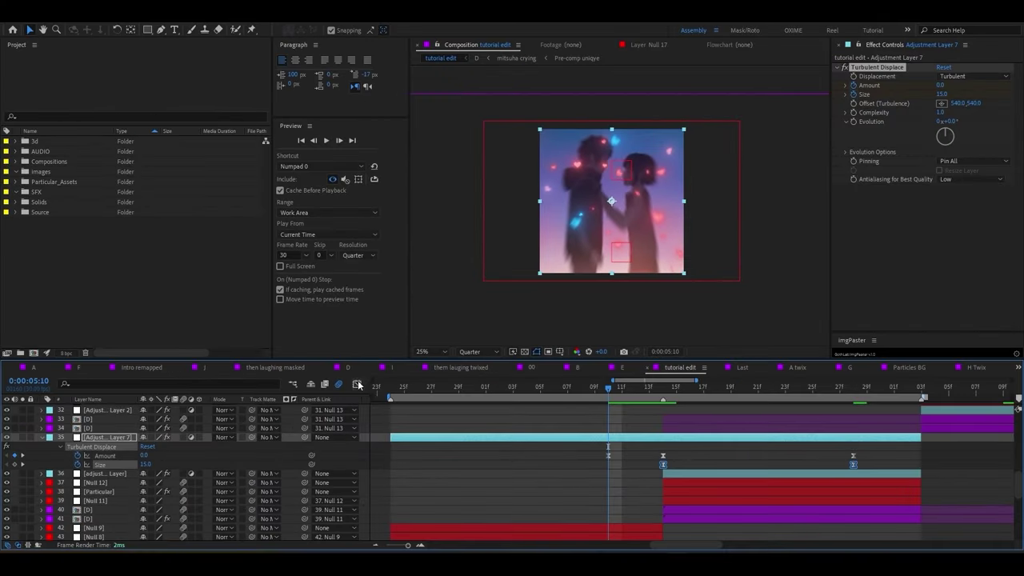
- Reshape the Amount value curve so the warp ramps up faster and eases into the last keyframe
{"action": "left_click", "coordinate": [357, 384]}
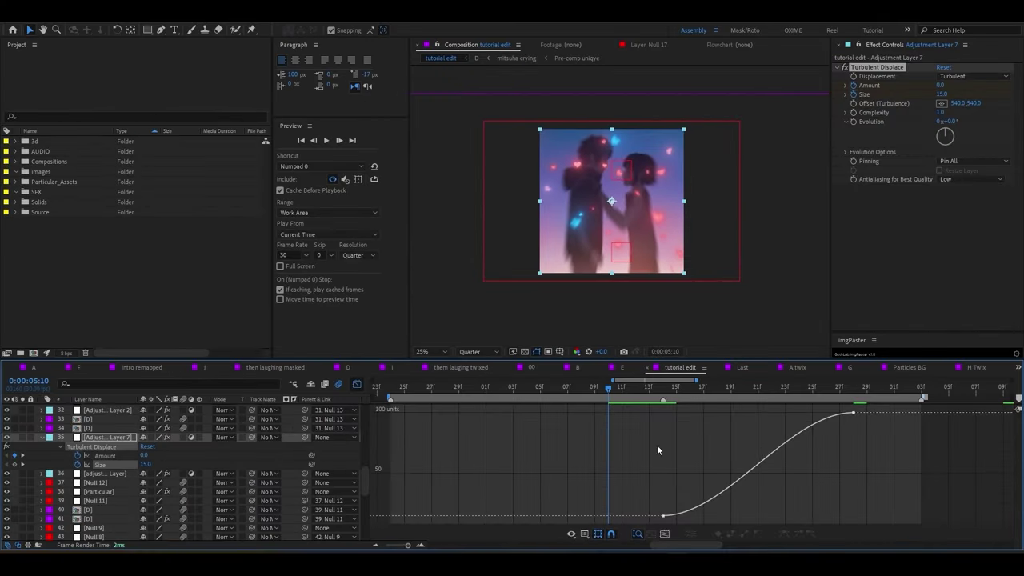
{"action": "left_click_drag", "start_coordinate": [726, 516], "coordinate": [678, 457]}
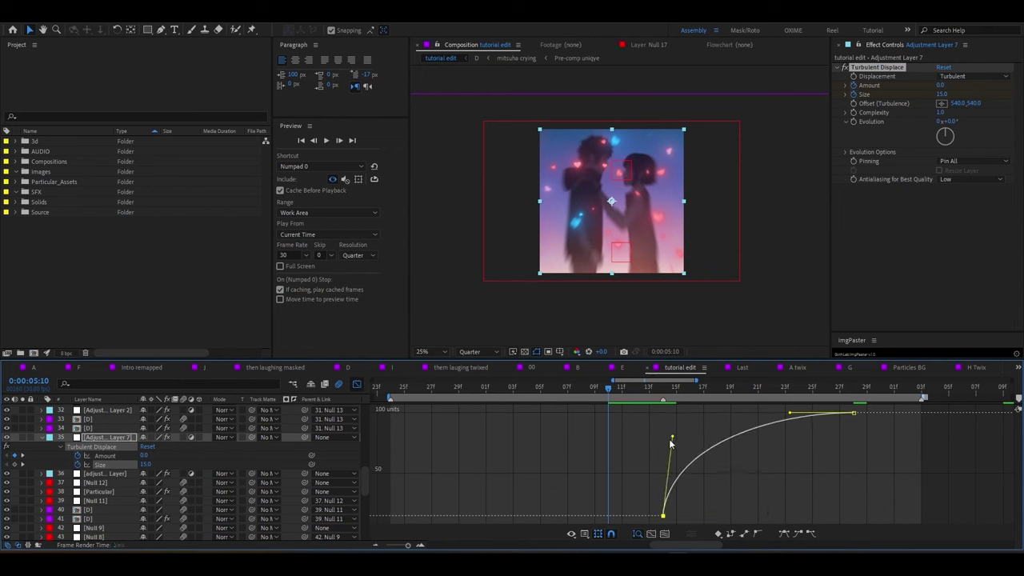
{"action": "left_click_drag", "start_coordinate": [789, 413], "coordinate": [727, 432]}
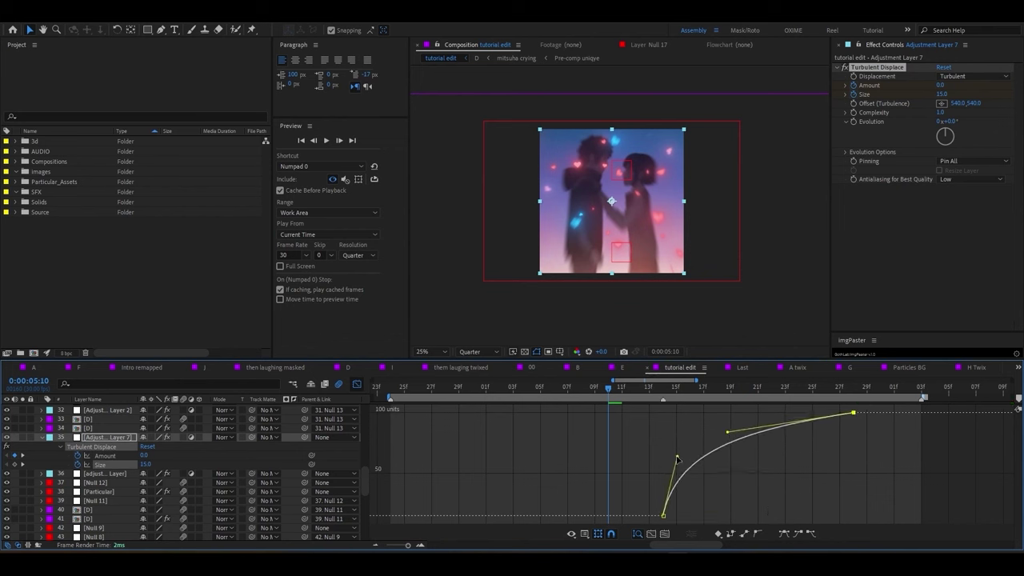
{"action": "left_click_drag", "start_coordinate": [677, 455], "coordinate": [669, 470]}
- On the speed graph, ease out the tail of the Amount curve and preview the distortion
{"action": "key", "text": "shift+F3"}
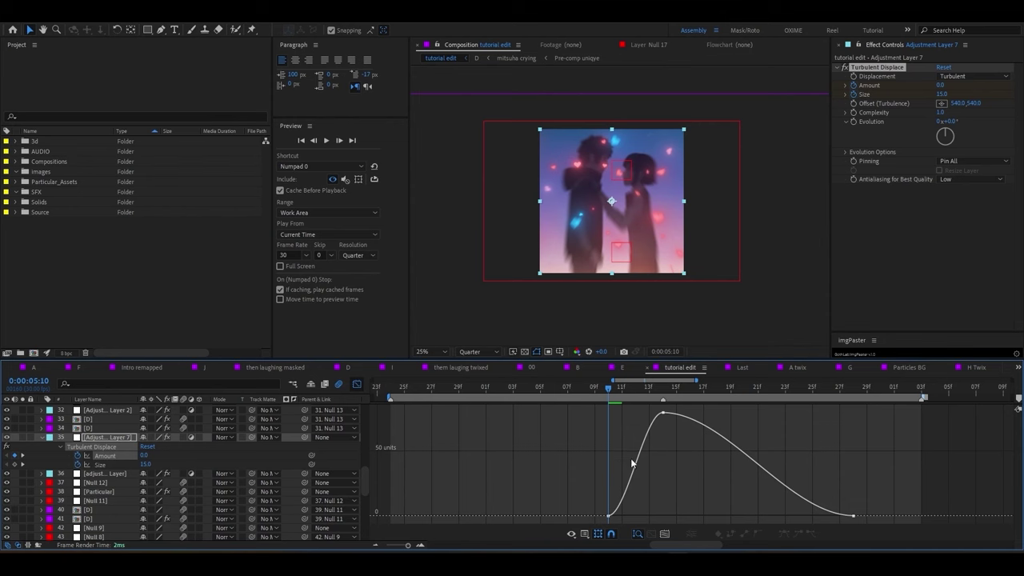
{"action": "scroll", "coordinate": [612, 448], "scroll_direction": "right", "scroll_amount": 2}
{"action": "left_click_drag", "start_coordinate": [621, 463], "coordinate": [537, 390]}
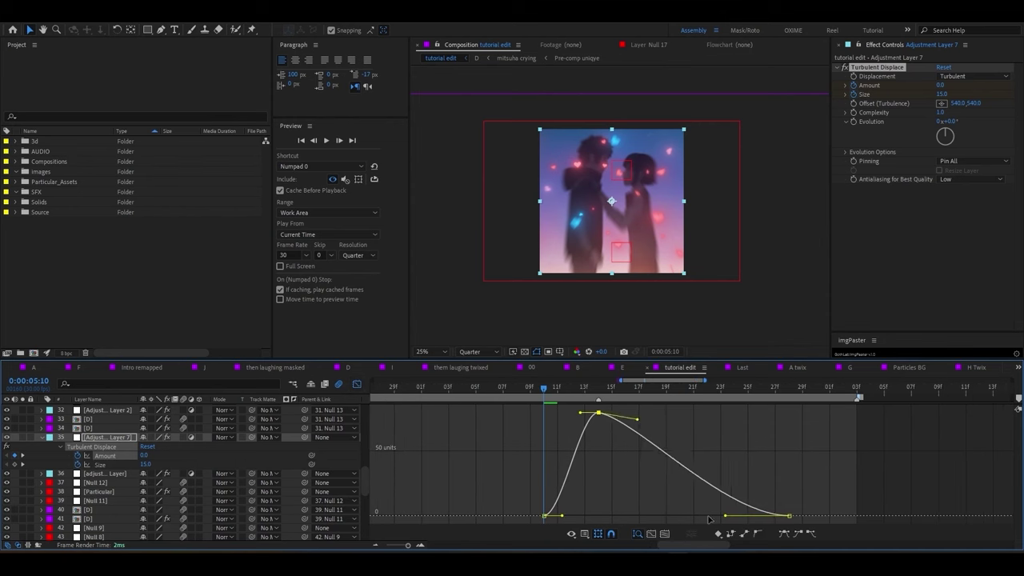
{"action": "mouse_move", "coordinate": [725, 515]}
{"action": "left_mouse_down"}
{"action": "mouse_move", "coordinate": [621, 513]}
{"action": "mouse_move", "coordinate": [625, 501]}
{"action": "left_mouse_up"}
{"action": "key", "text": "ctrl+a"}
{"action": "key", "text": "space"}
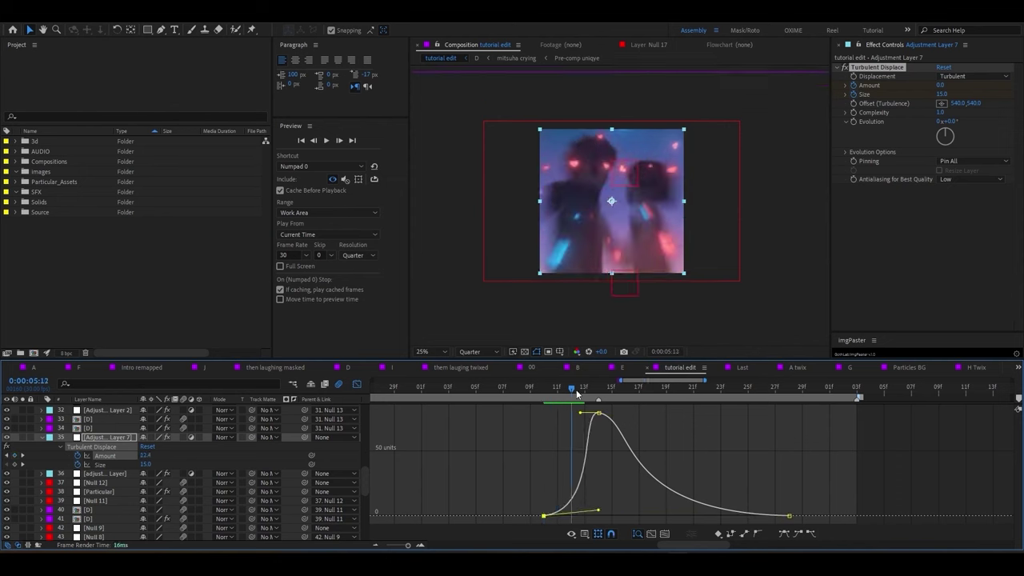
{"action": "key", "text": "minus"}
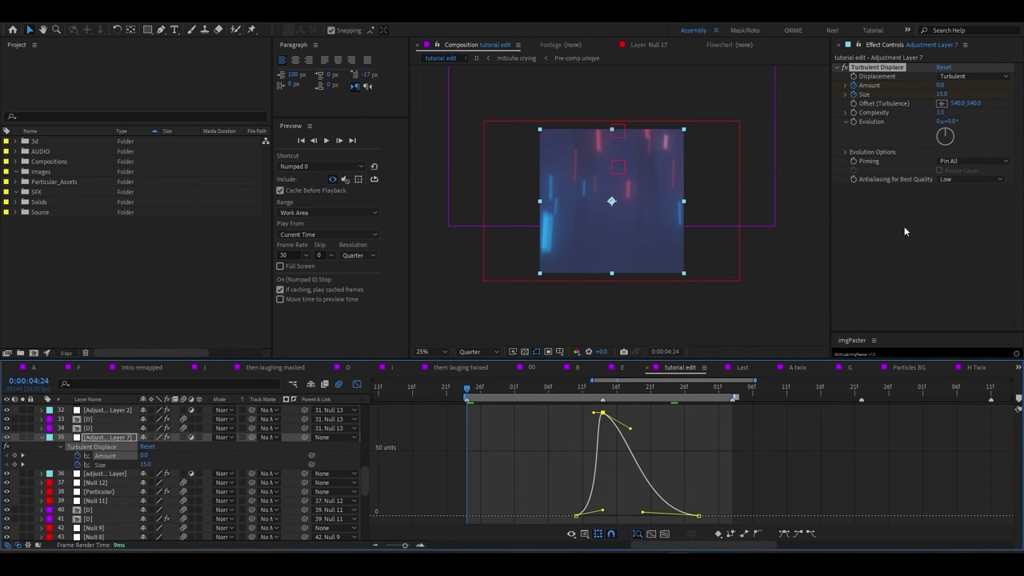
- Keyframe Evolution spinning to about 303° at 0:00:06:00, then preview the distortion from 5:07
{"action": "left_click", "coordinate": [852, 122]}
{"action": "left_click", "coordinate": [355, 385]}
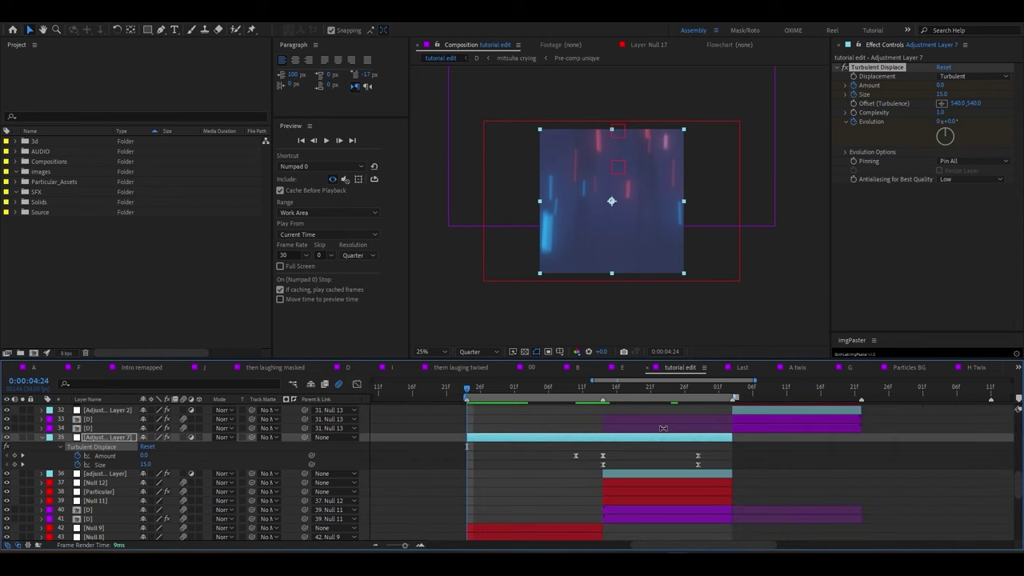
{"action": "left_click", "coordinate": [710, 388]}
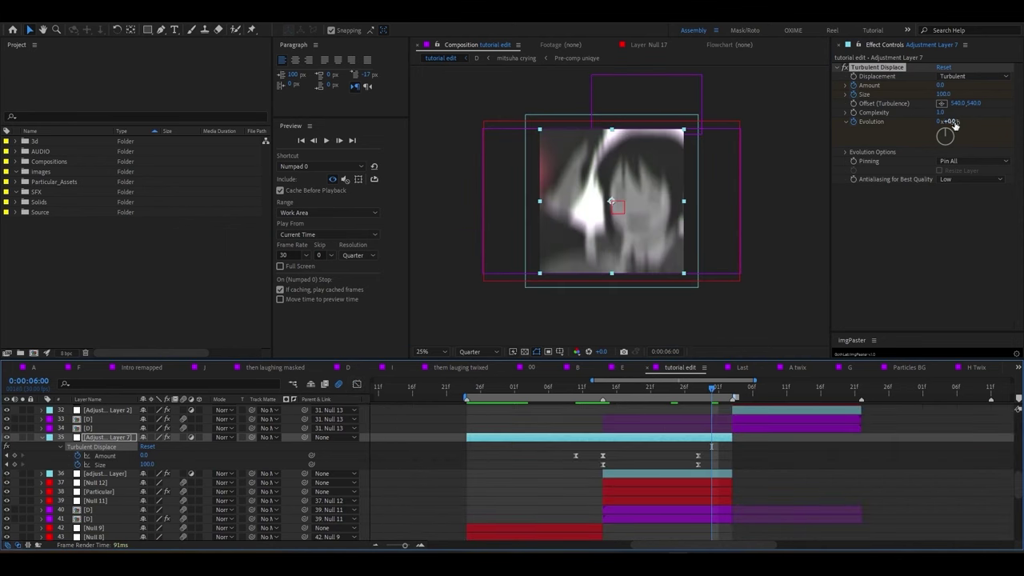
{"action": "left_click_drag", "start_coordinate": [948, 122], "coordinate": [1016, 121]}
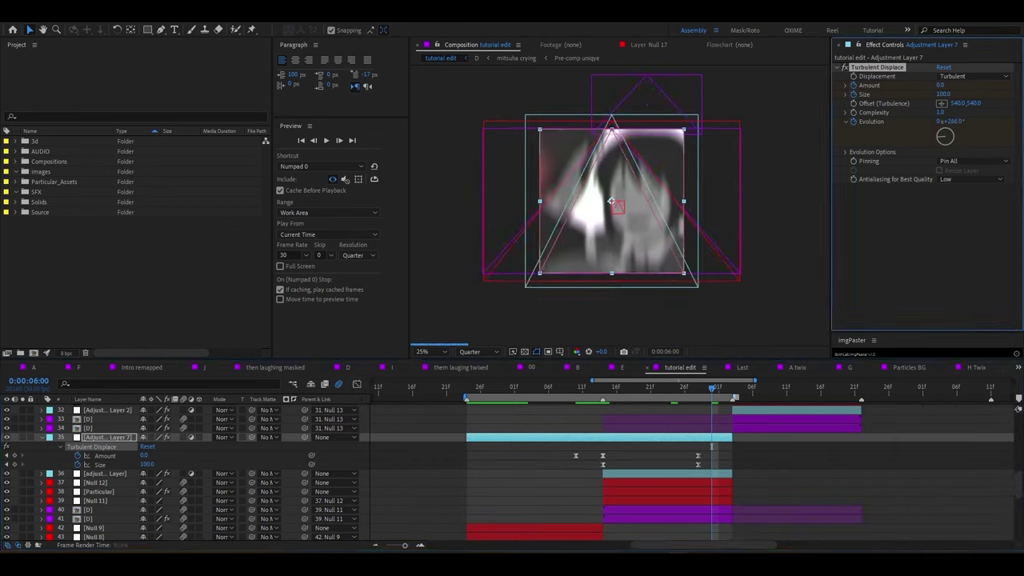
{"action": "left_click", "coordinate": [555, 388]}
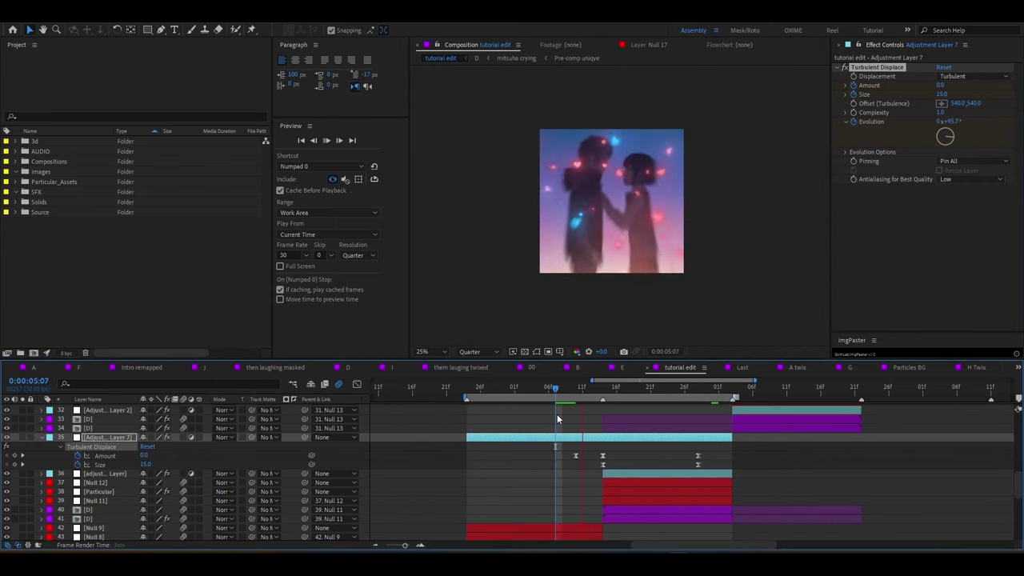
{"action": "key", "text": "space"}
{"action": "key", "text": "u"}
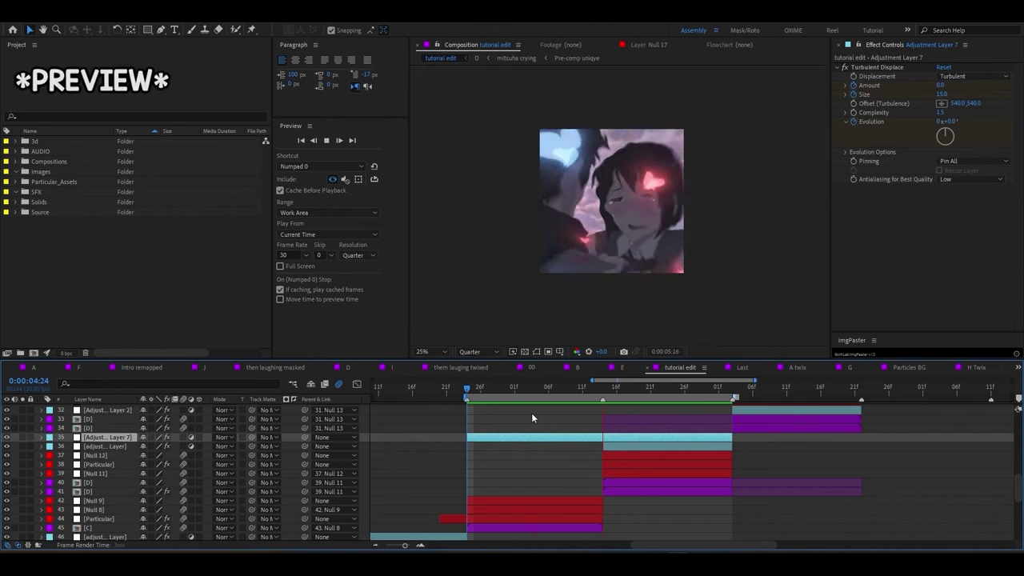
{"action": "left_click", "coordinate": [117, 438]}
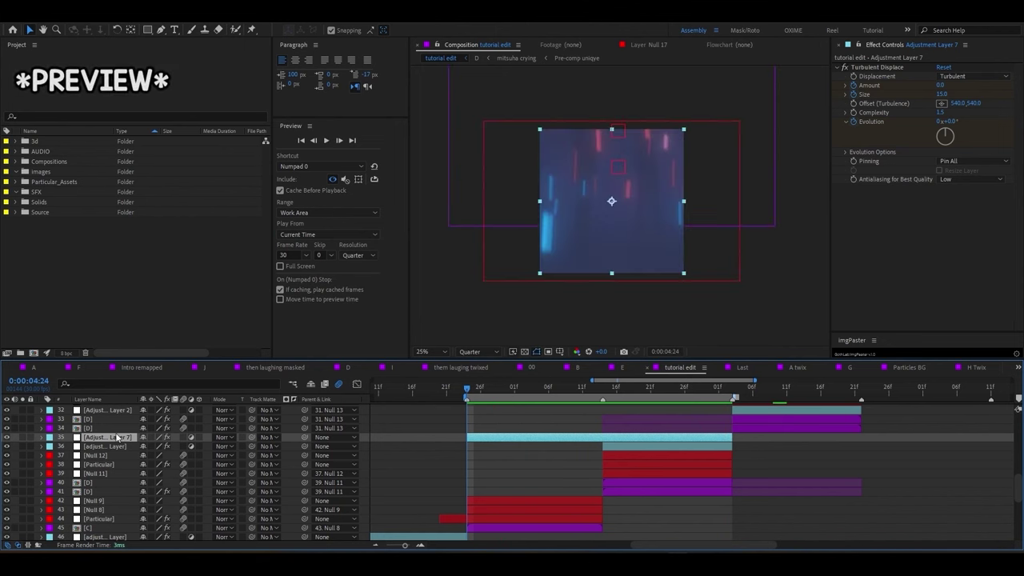
- Smooth the Size curve's easing in the Graph Editor and preview it
{"action": "key", "text": "u"}
{"action": "key", "text": "shift+F3"}
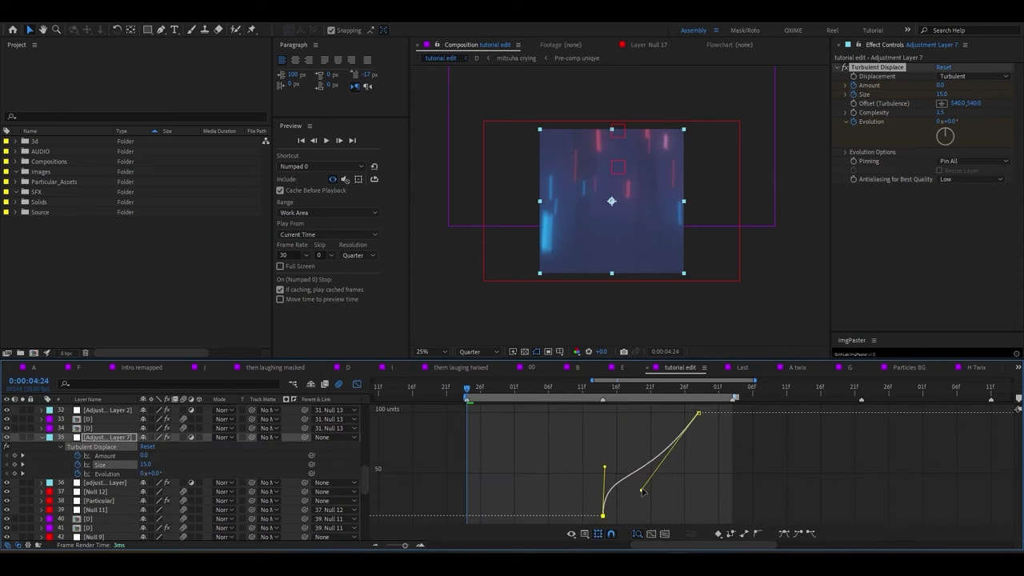
{"action": "left_click_drag", "start_coordinate": [655, 476], "coordinate": [658, 457]}
{"action": "key", "text": "space"}
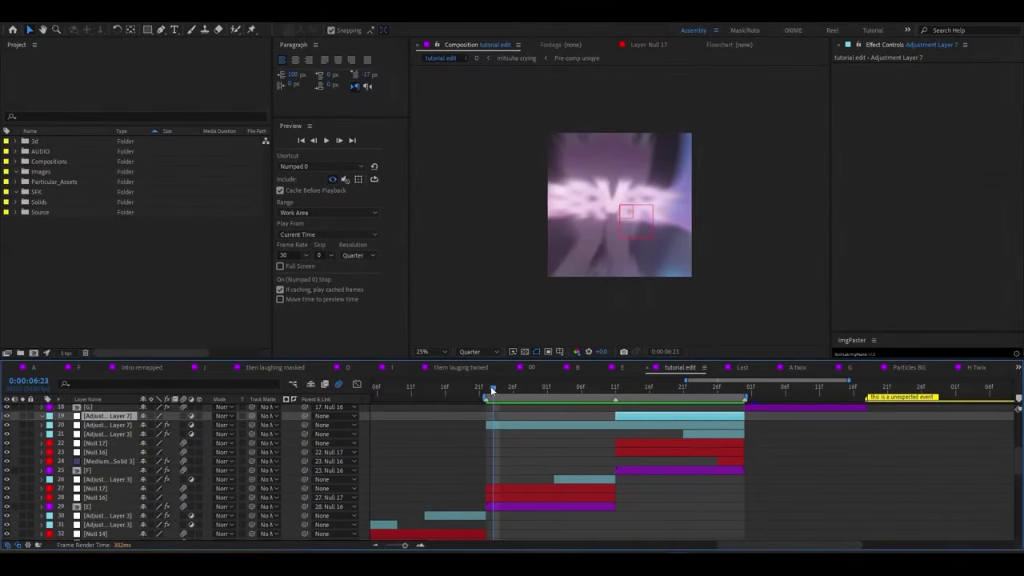
- Scrub to the SORRY frame and add S_TimeWarpRGB to Adjustment Layer 7 through an 'rgb' effect search
{"action": "left_click", "coordinate": [590, 394]}
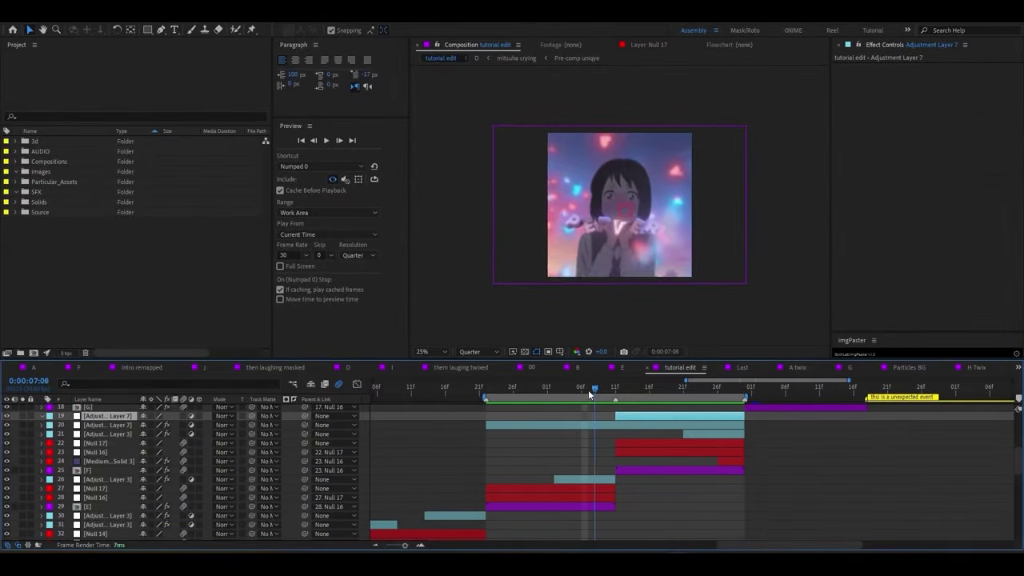
{"action": "left_click_drag", "start_coordinate": [590, 394], "coordinate": [670, 394]}
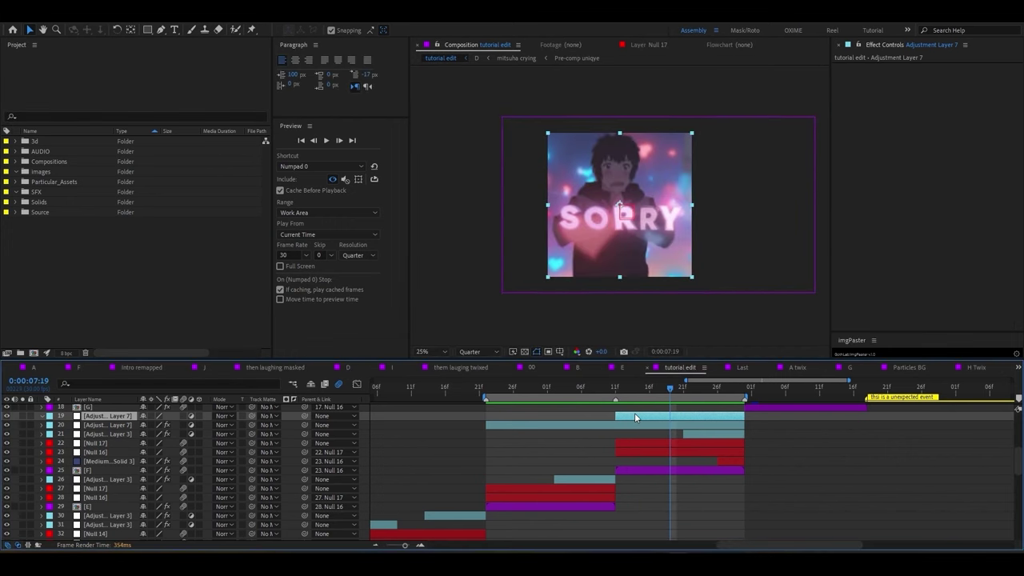
{"action": "key", "text": "ctrl+space"}
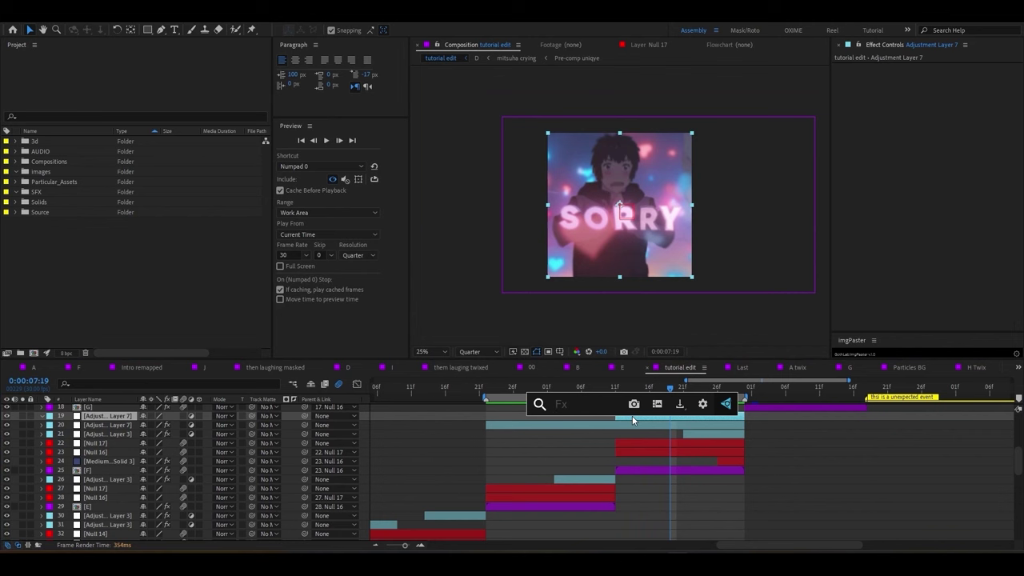
{"action": "type", "text": "rgb"}
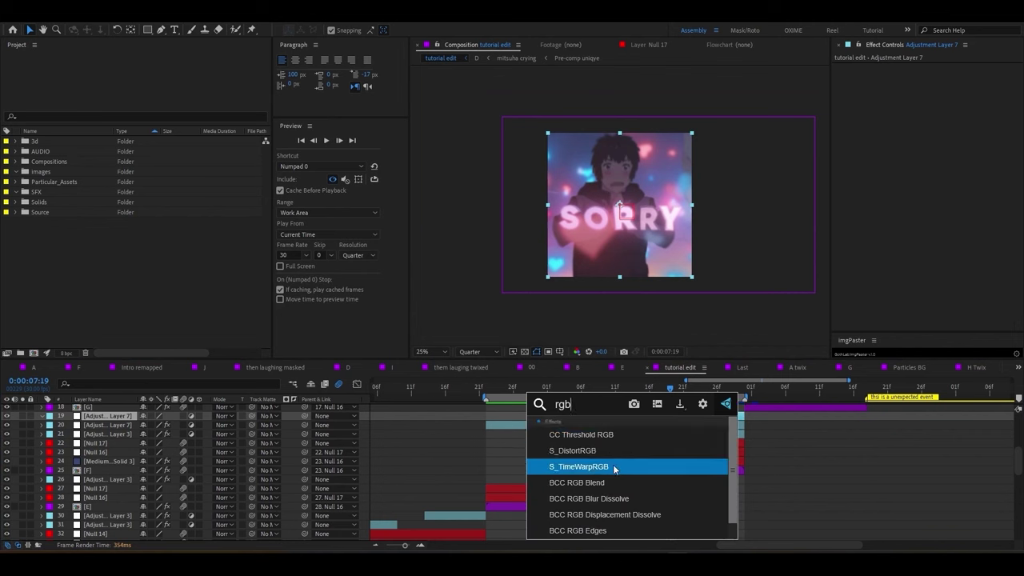
{"action": "left_click", "coordinate": [614, 468]}
- Set S_TimeWarpRGB Red and Blue Shift Frames to 0 near the SORRY shot's end and preview
{"action": "key", "text": "i"}
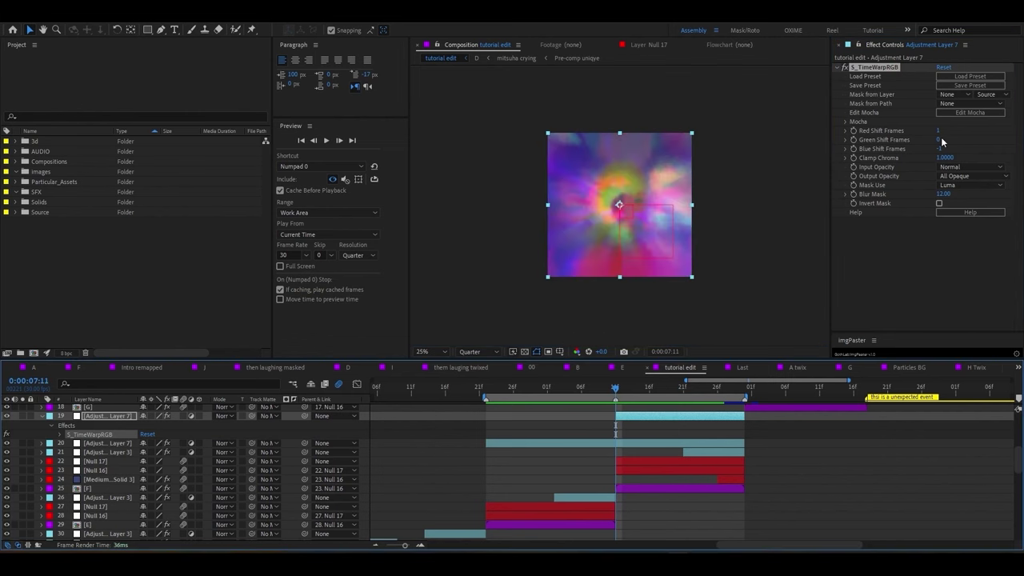
{"action": "left_click", "coordinate": [864, 135]}
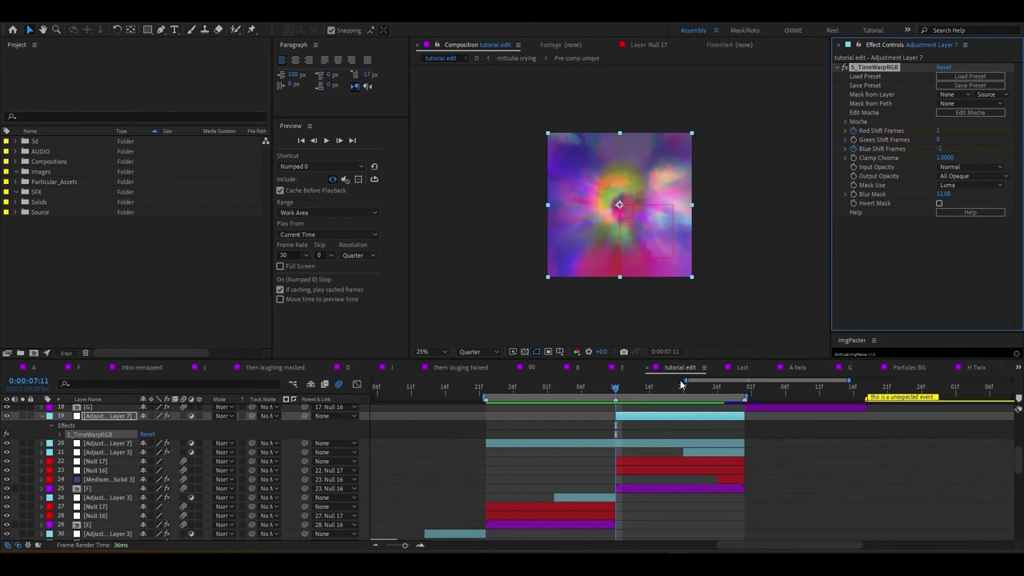
{"action": "left_click", "coordinate": [716, 395]}
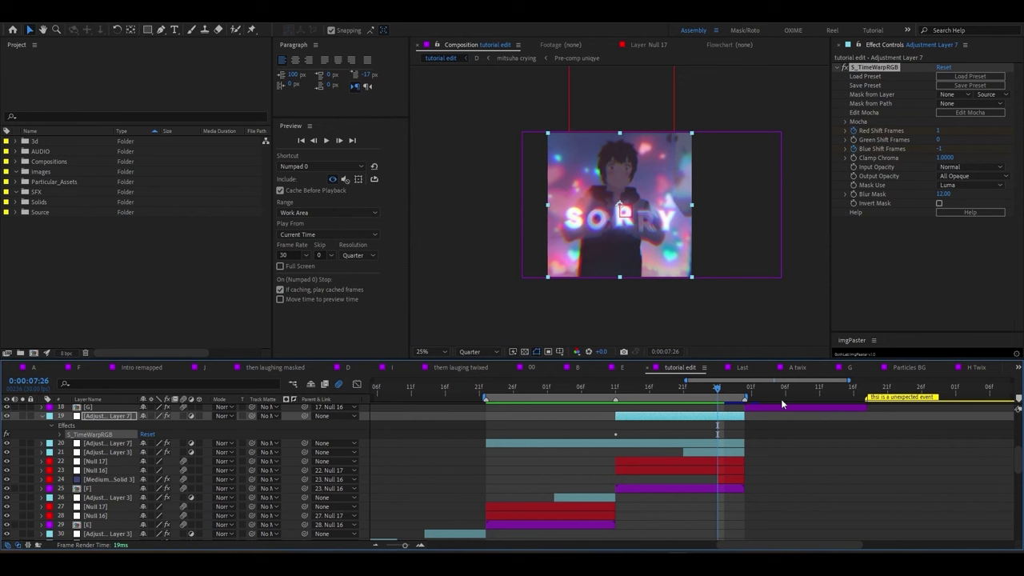
{"action": "left_click", "coordinate": [734, 393]}
{"action": "left_click", "coordinate": [940, 149]}
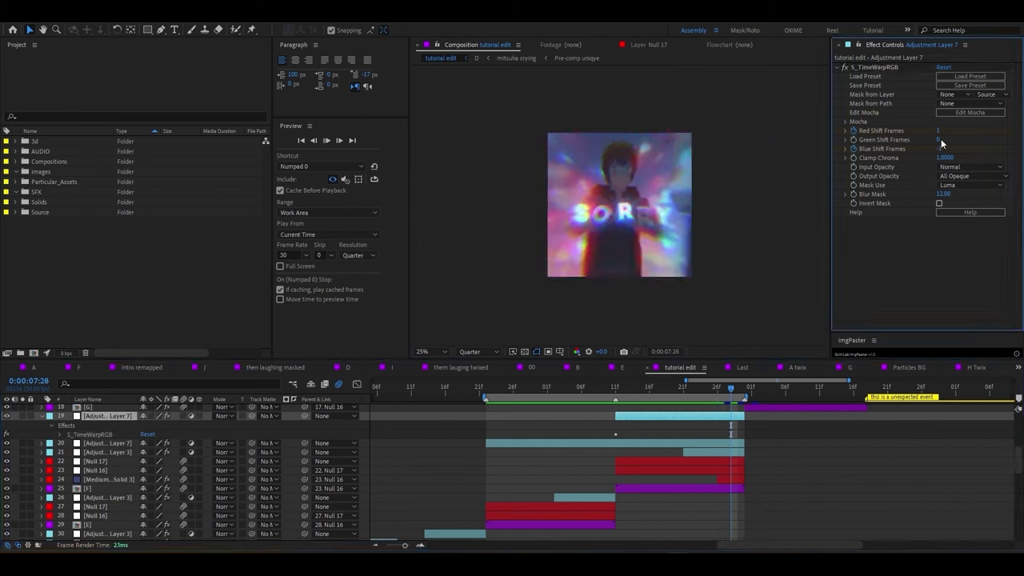
{"action": "type", "text": "0"}
{"action": "left_click", "coordinate": [730, 392]}
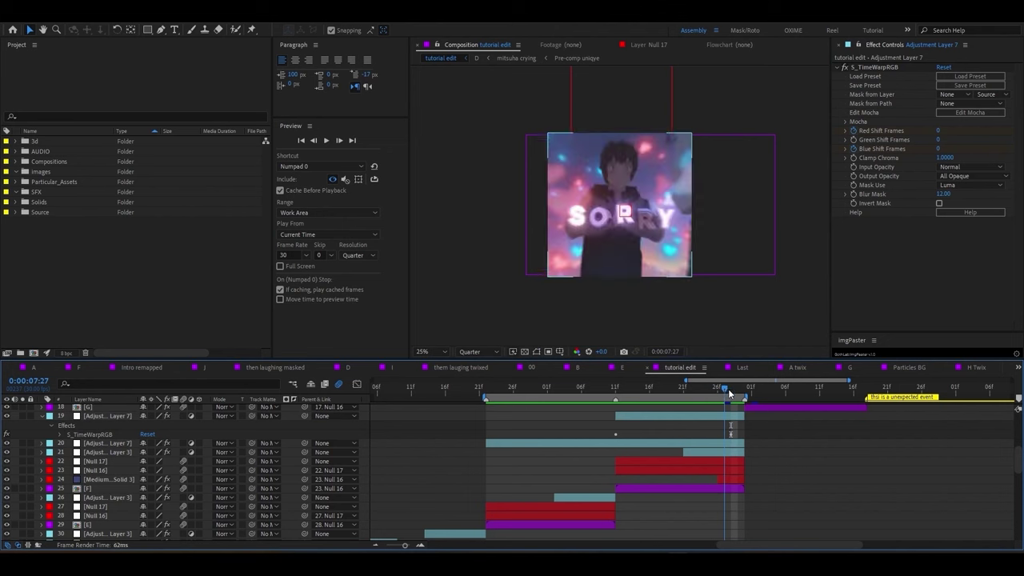
{"action": "key", "text": "shift+Home"}
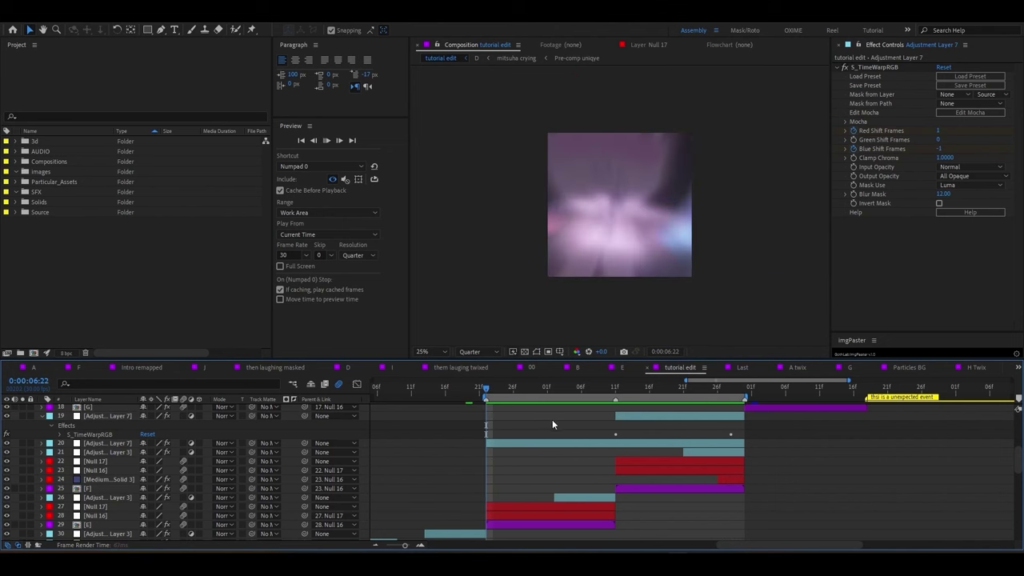
{"action": "key", "text": "space"}
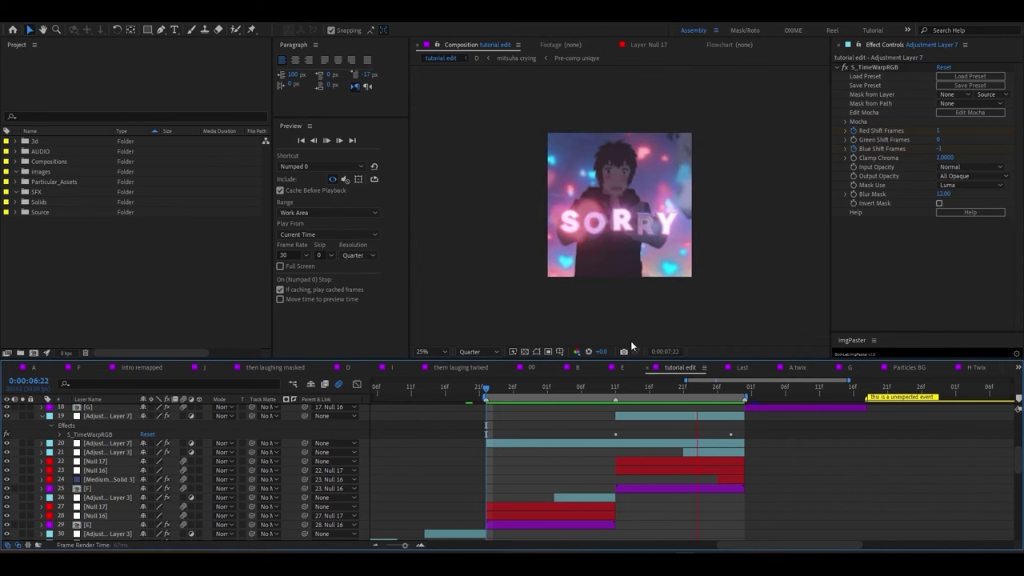
{"action": "left_click_drag", "start_coordinate": [619, 385], "coordinate": [677, 410]}
- Delete S_TimeWarpRGB and apply S_WarpChroma to Adjustment Layer 7 via a 'warp' search
{"action": "left_click", "coordinate": [873, 68]}
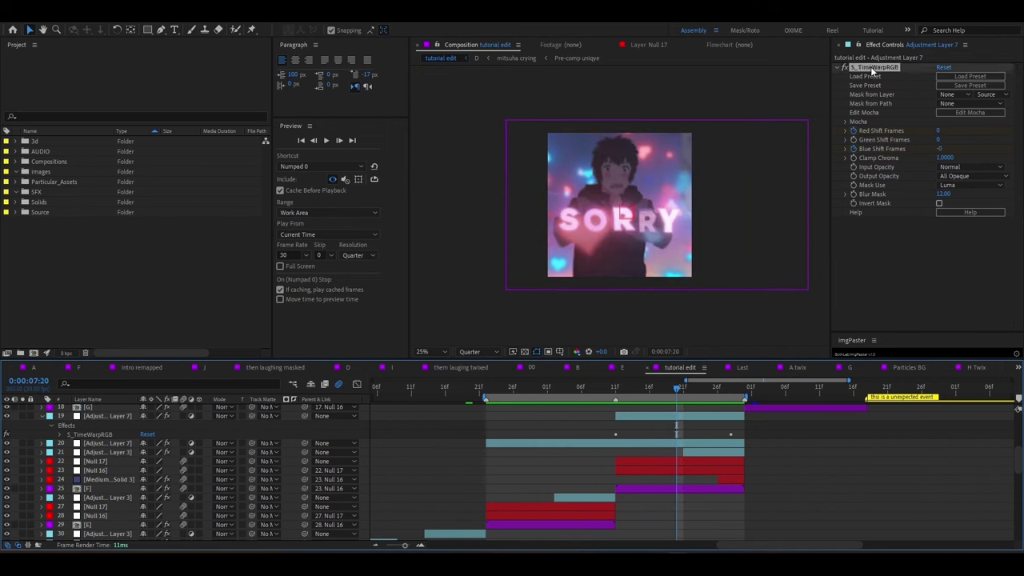
{"action": "key", "text": "Delete"}
{"action": "key", "text": "ctrl+space"}
{"action": "type", "text": "war"}
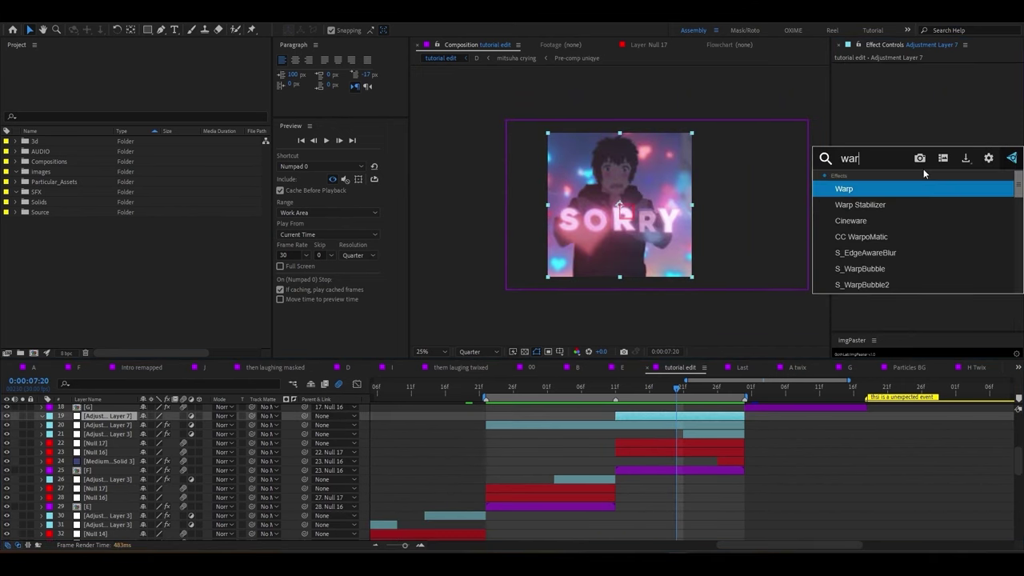
{"action": "type", "text": "p"}
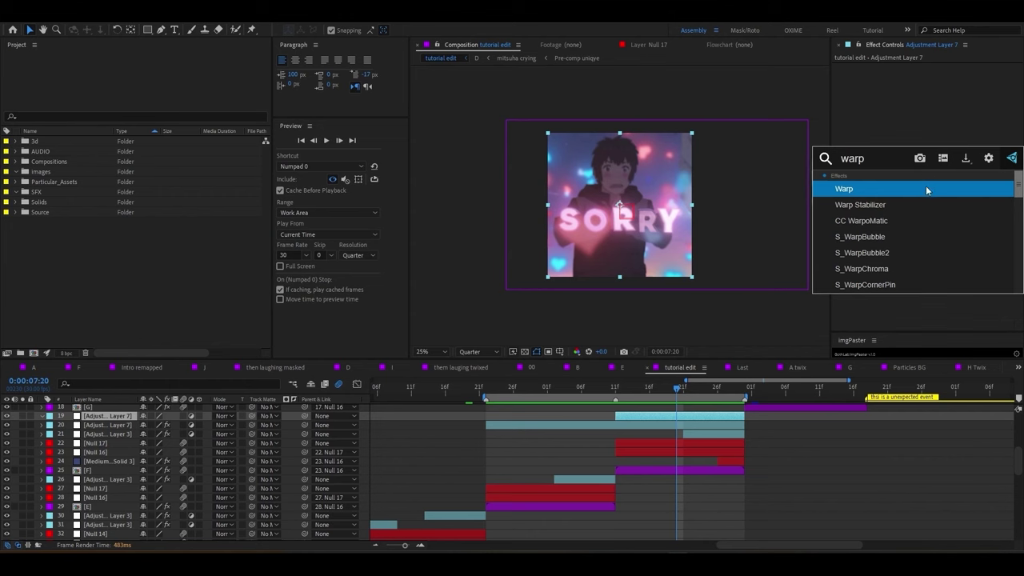
{"action": "left_click", "coordinate": [880, 268]}
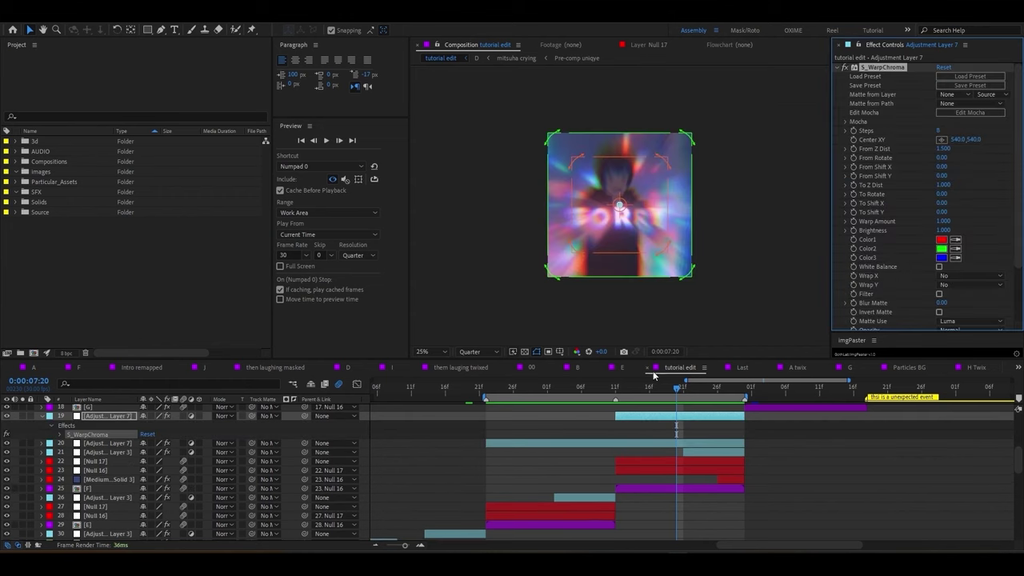
- Keyframe From Z Dist at 0.8 at 0:00:07:11 and move to 0:00:07:27
{"action": "left_click", "coordinate": [620, 391]}
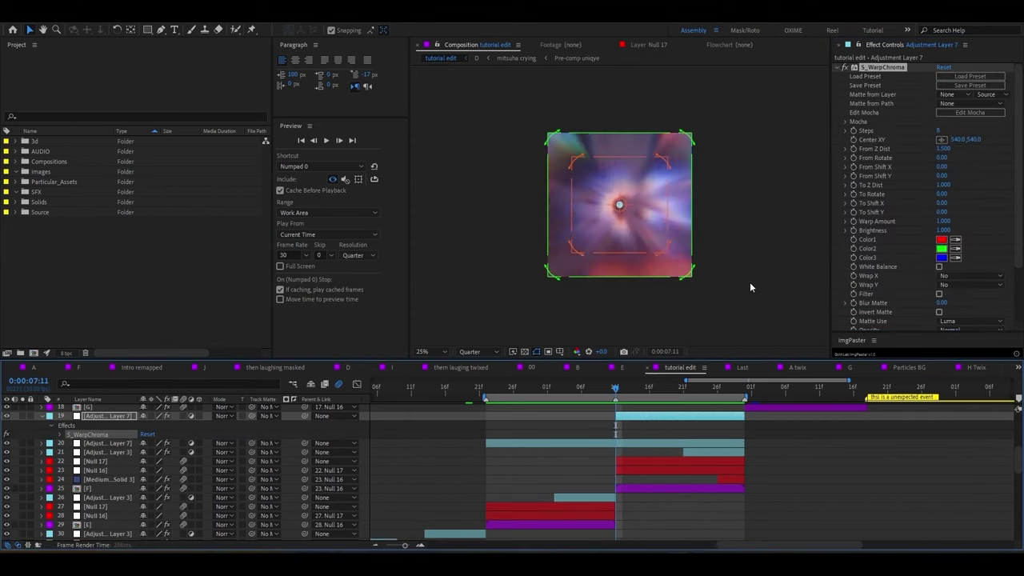
{"action": "left_click", "coordinate": [944, 149]}
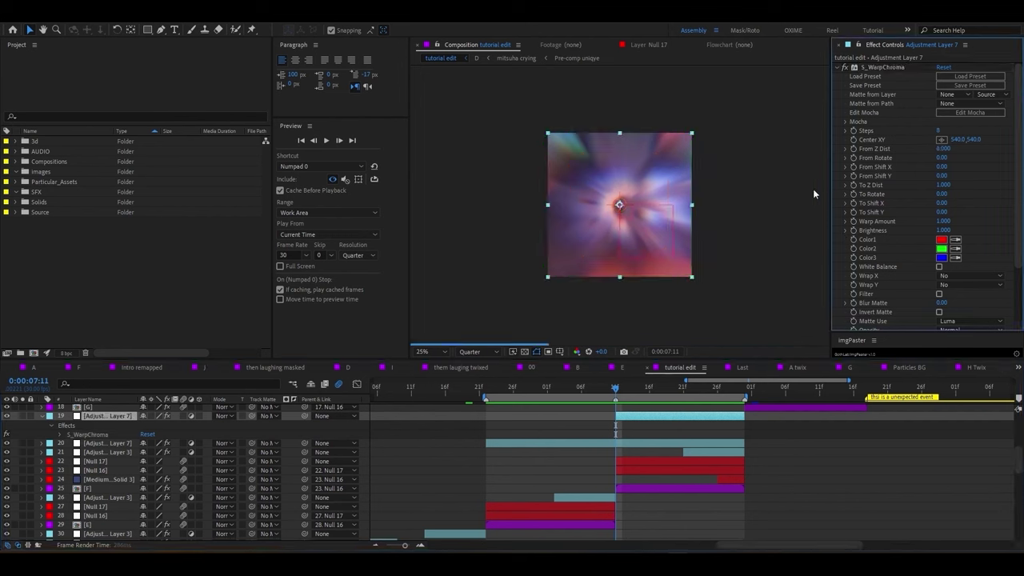
{"action": "type", "text": "0.800"}
{"action": "key", "text": "Return"}
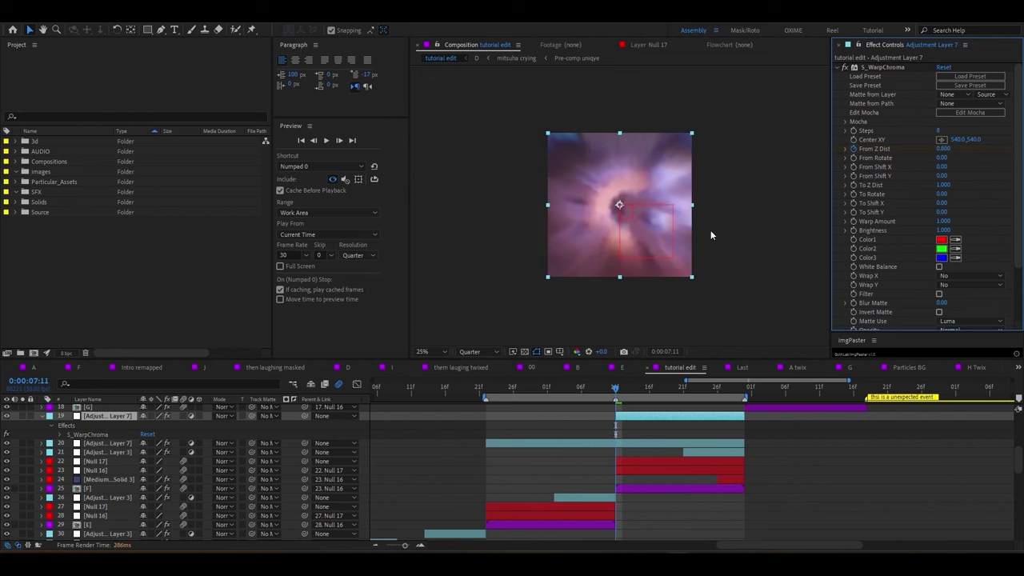
{"action": "left_click", "coordinate": [724, 388]}
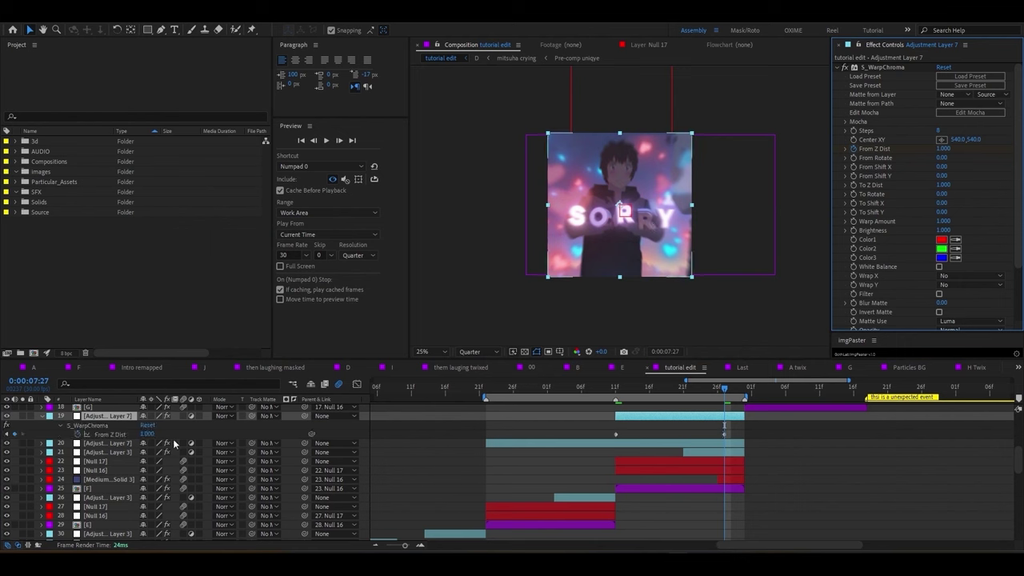
- Sharpen the From Z Dist ease curve in the Graph Editor and preview the SORRY zoom
{"action": "left_click", "coordinate": [357, 384]}
{"action": "mouse_move", "coordinate": [635, 422]}
{"action": "left_mouse_down"}
{"action": "mouse_move", "coordinate": [589, 526]}
{"action": "mouse_move", "coordinate": [628, 450]}
{"action": "mouse_move", "coordinate": [620, 471]}
{"action": "left_mouse_up"}
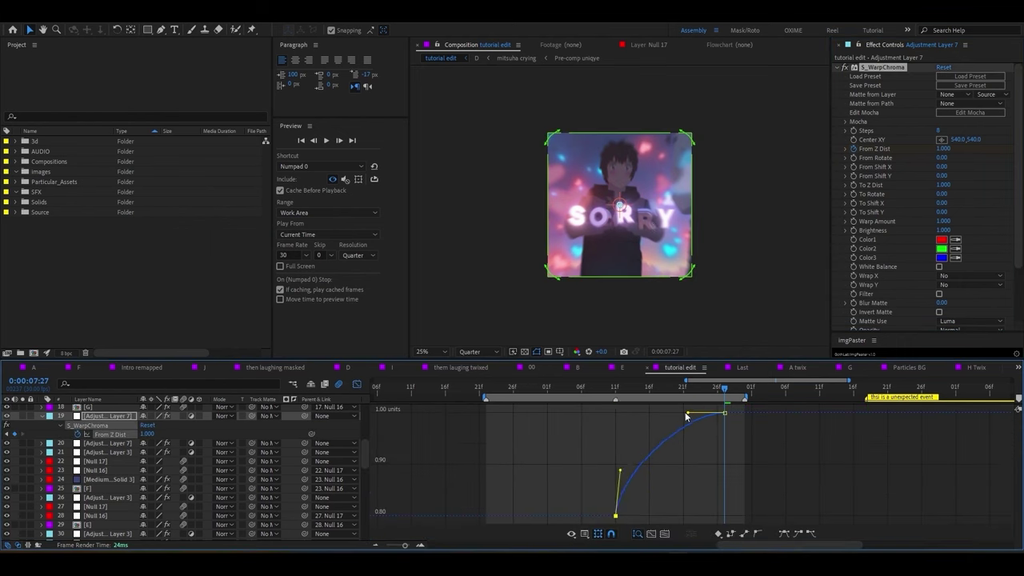
{"action": "left_click_drag", "start_coordinate": [688, 413], "coordinate": [643, 433]}
{"action": "left_click", "coordinate": [357, 384]}
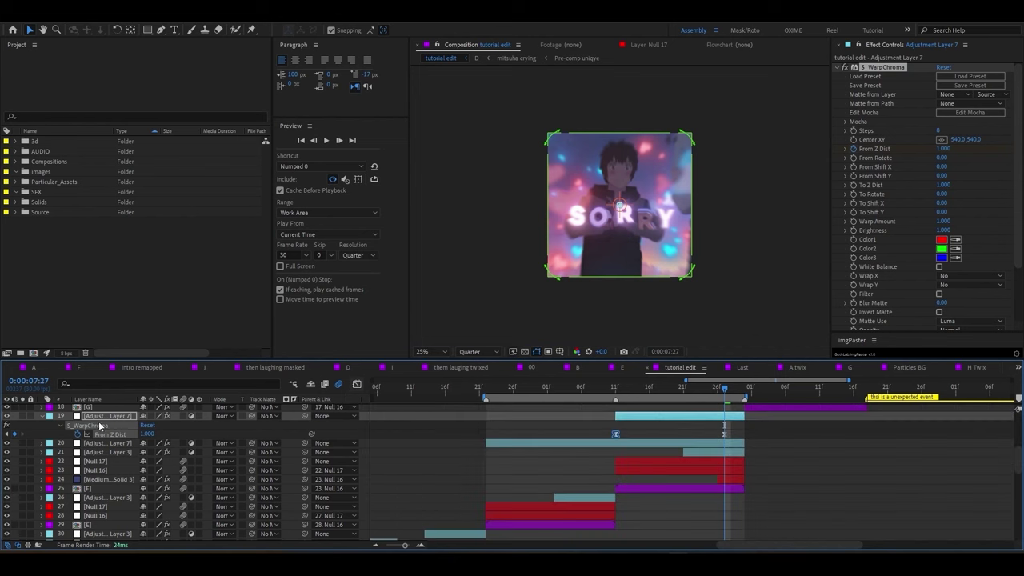
{"action": "left_click", "coordinate": [43, 416]}
{"action": "key", "text": "space"}
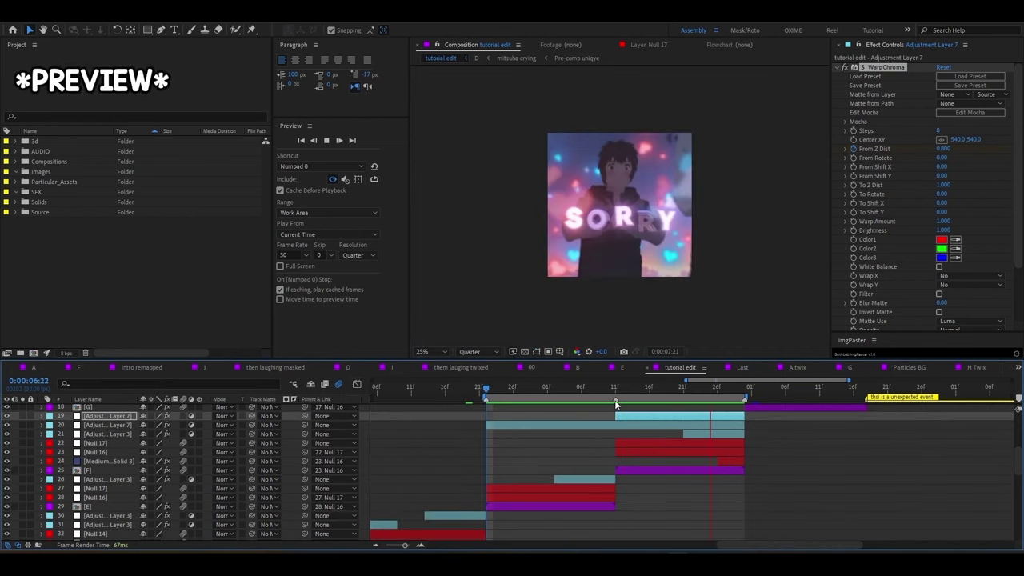
{"action": "left_click", "coordinate": [621, 392]}
{"action": "left_click_drag", "start_coordinate": [619, 392], "coordinate": [656, 391]}
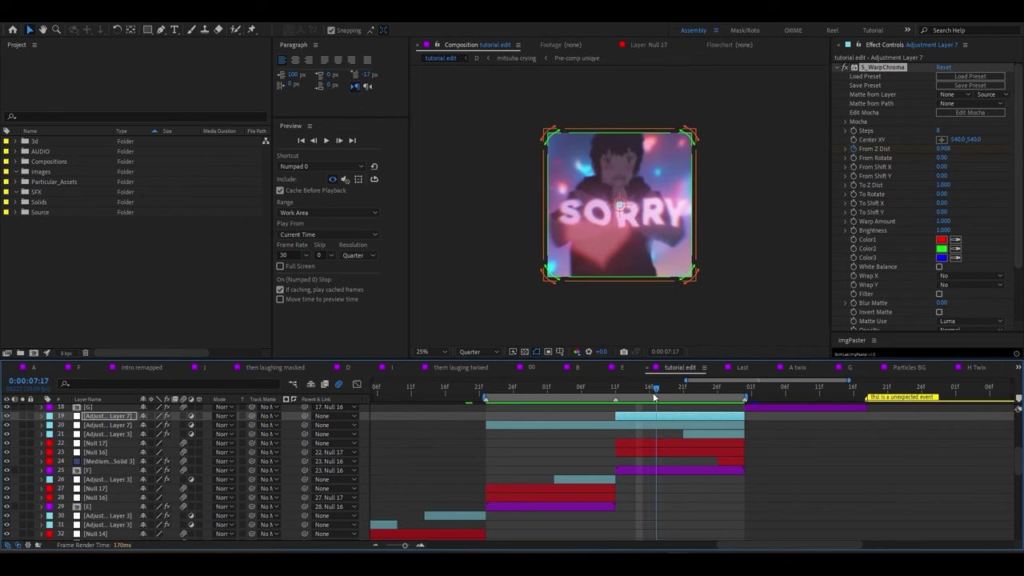
- Raise S_WarpChroma Warp Amount to 3.560 and preview the revised SORRY zoom
{"action": "key", "text": "u"}
{"action": "left_click", "coordinate": [643, 392]}
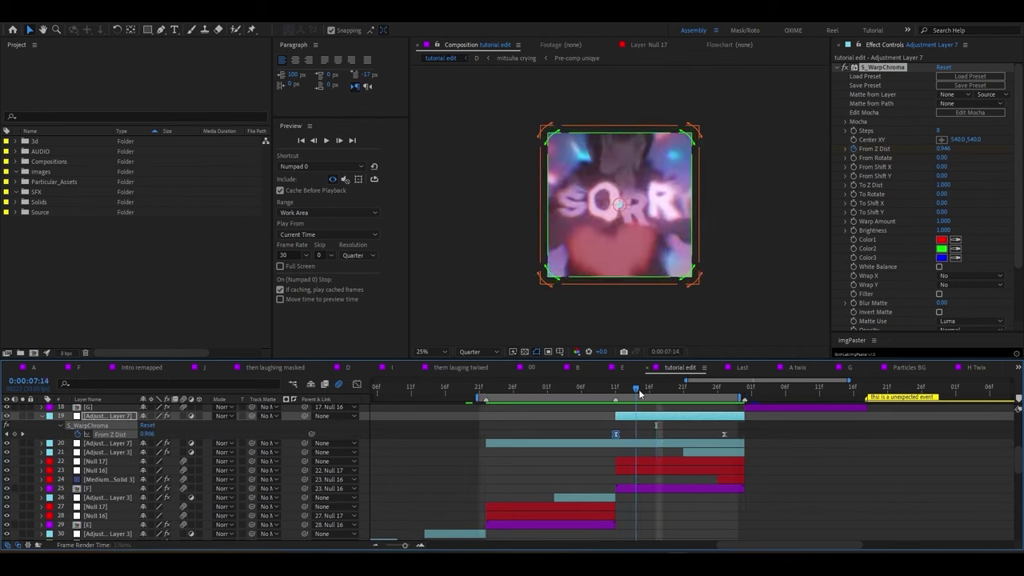
{"action": "left_click_drag", "start_coordinate": [944, 221], "coordinate": [1010, 225]}
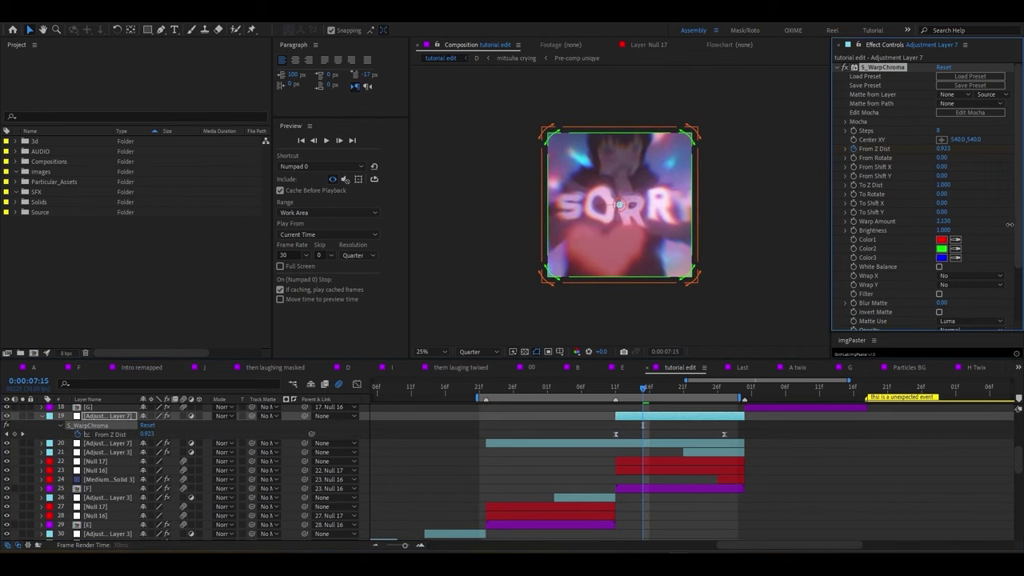
{"action": "left_click", "coordinate": [609, 391]}
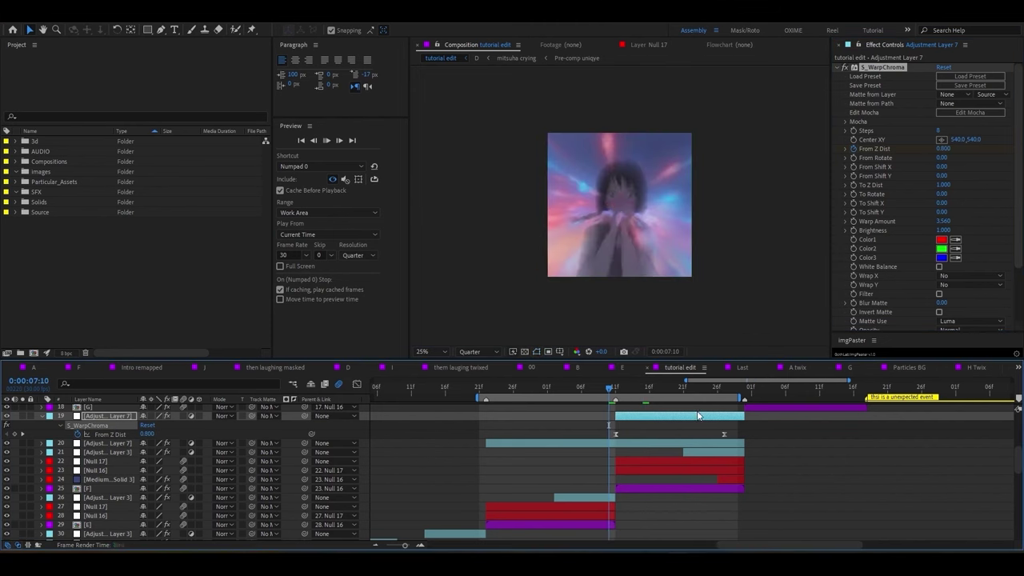
{"action": "key", "text": "space"}
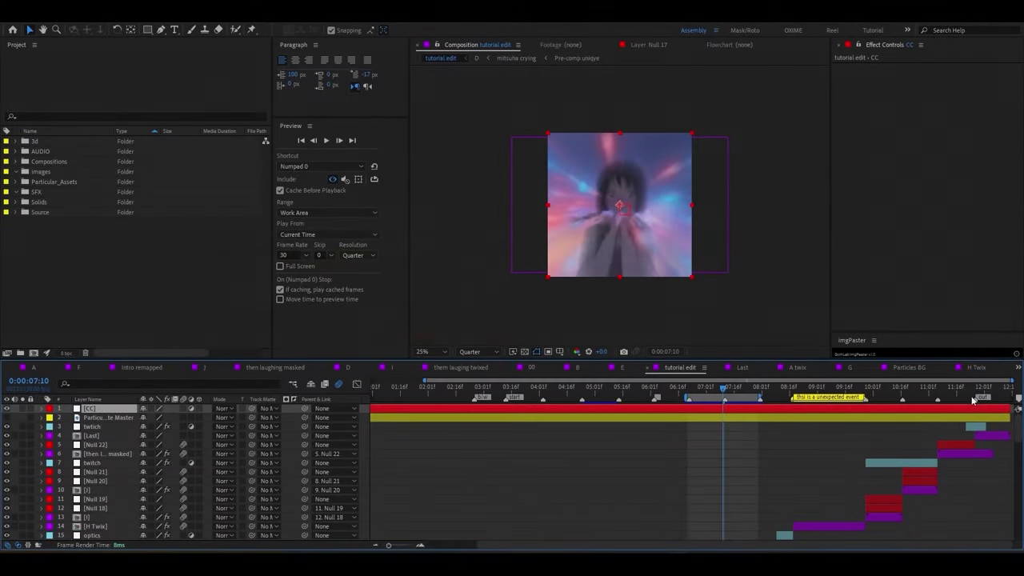
- Preview the twitch transition into the cloud scene around 0:00:11:25
{"action": "left_click", "coordinate": [973, 393]}
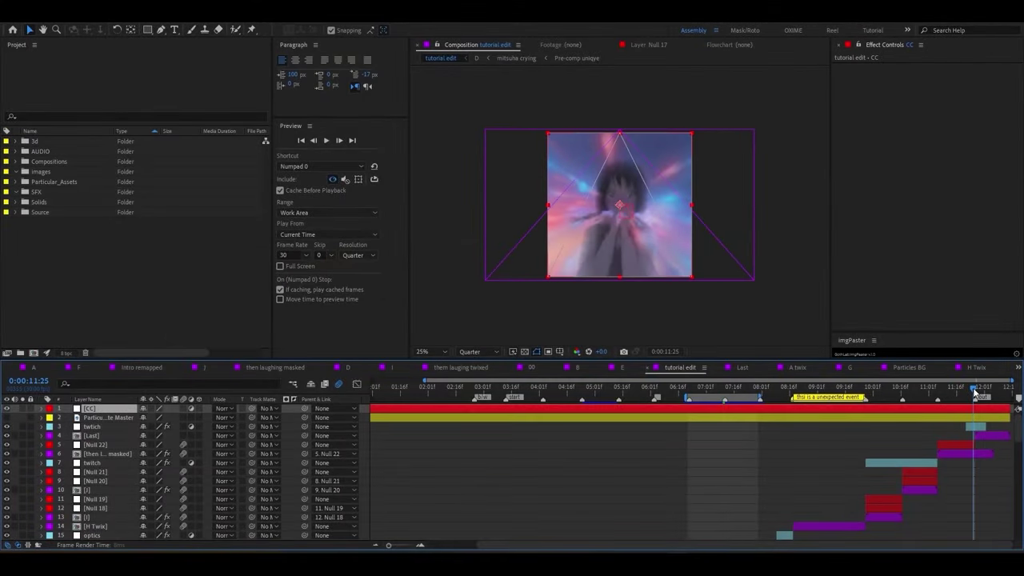
{"action": "scroll", "coordinate": [922, 483], "scroll_direction": "up", "scroll_amount": 5}
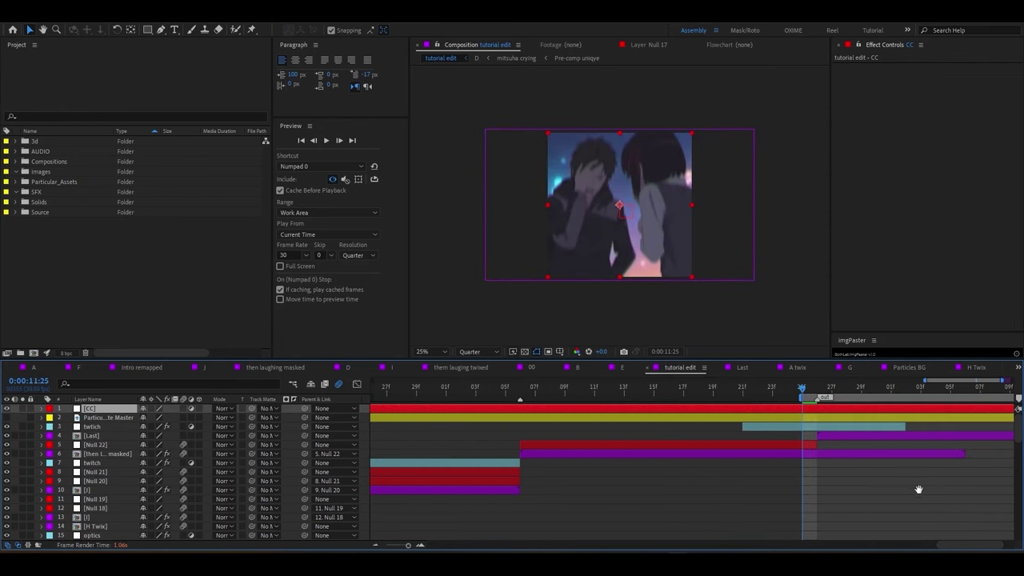
{"action": "key", "text": "space"}
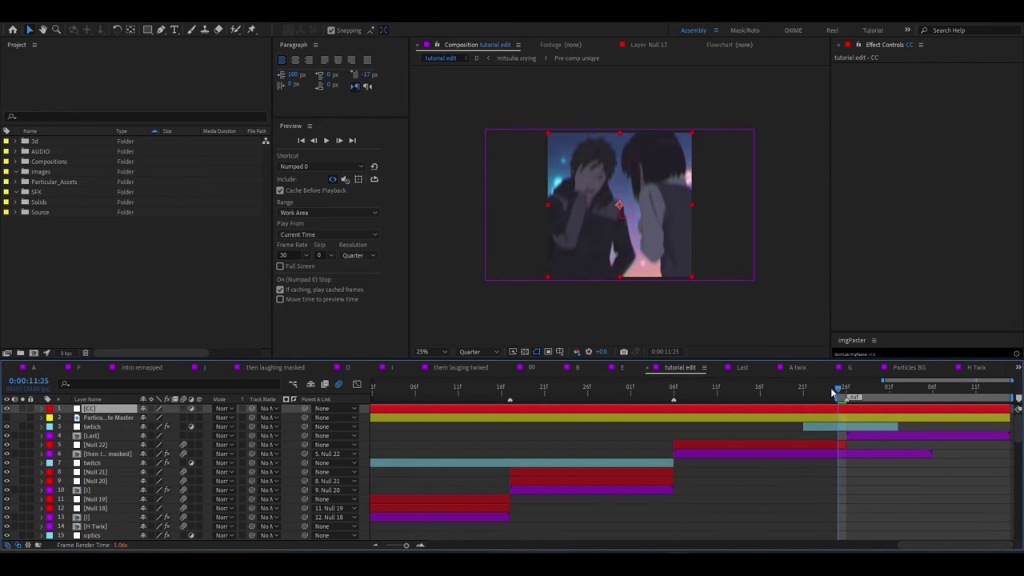
{"action": "left_click", "coordinate": [838, 392]}
{"action": "key", "text": "space"}
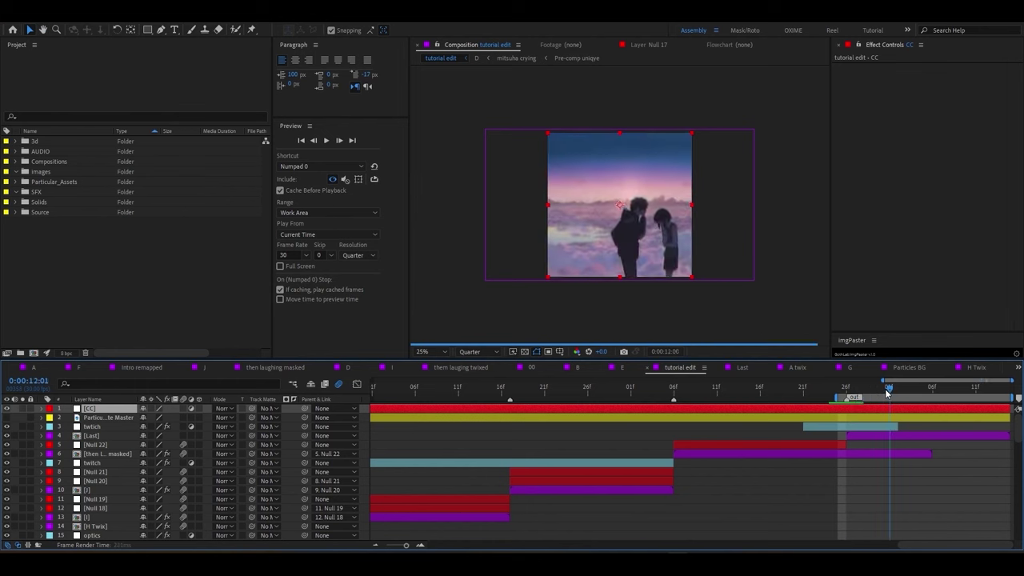
{"action": "scroll", "coordinate": [865, 455], "scroll_direction": "up", "scroll_amount": 3}
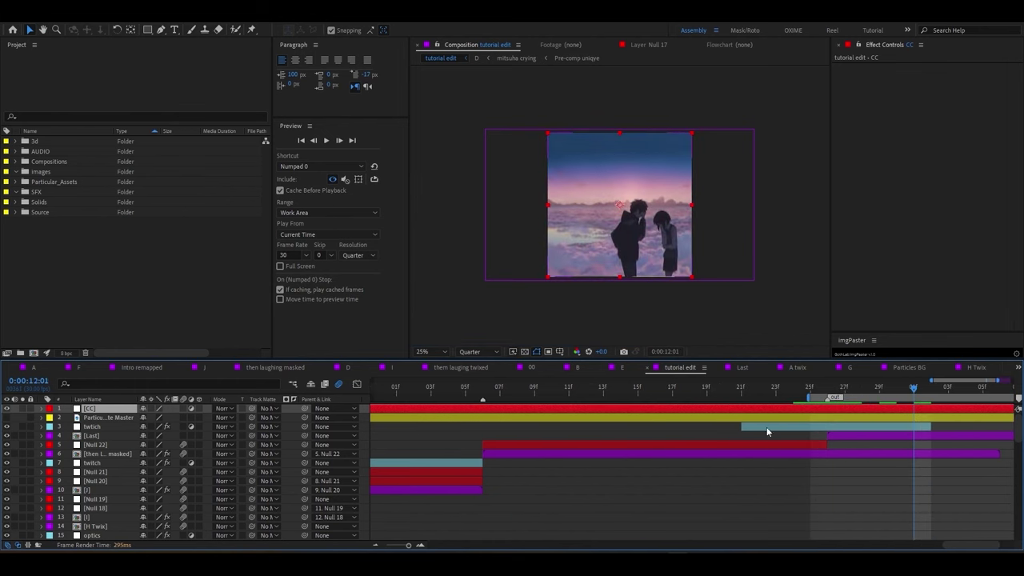
{"action": "left_click", "coordinate": [740, 391]}
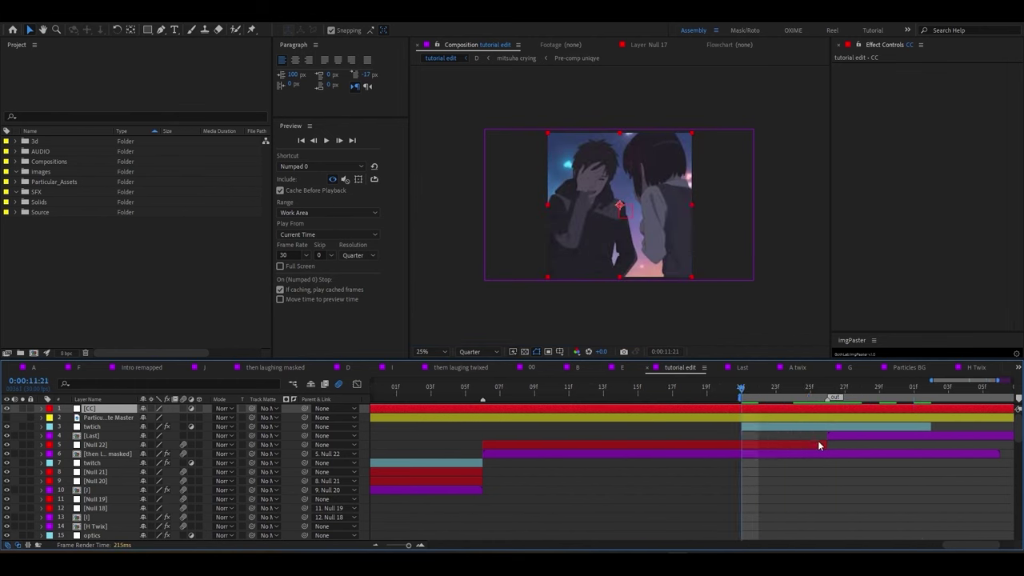
{"action": "scroll", "coordinate": [817, 440], "scroll_direction": "down", "scroll_amount": 4}
- Select the twitch layer and switch its Twitch effect off at 0:00:11:26
{"action": "left_click", "coordinate": [910, 425]}
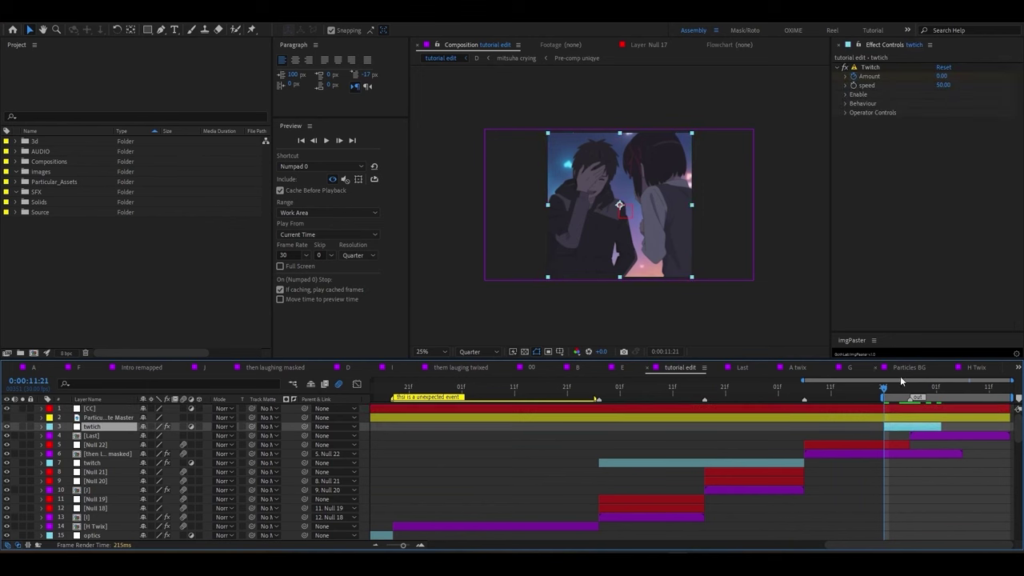
{"action": "left_click", "coordinate": [910, 392]}
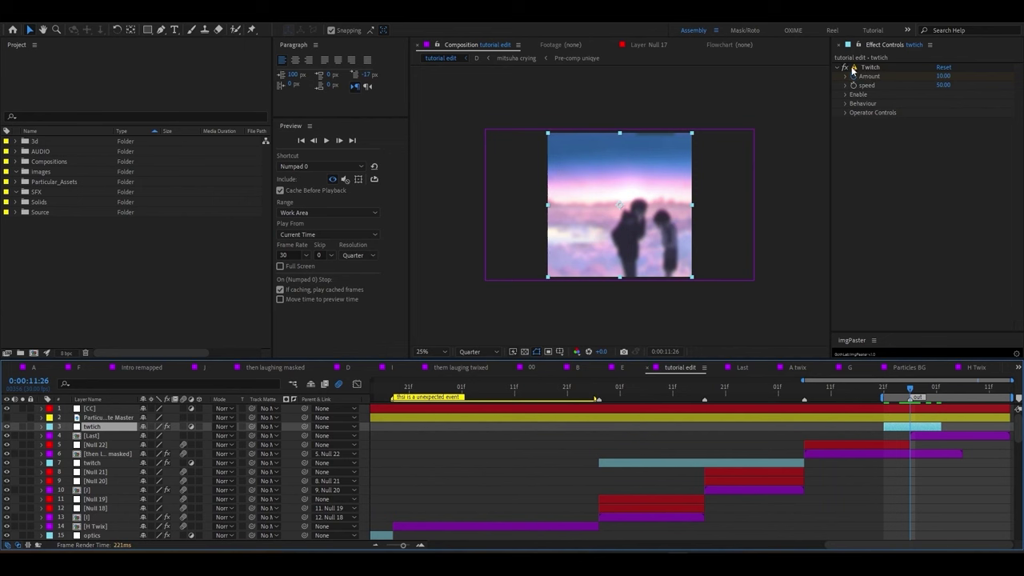
{"action": "left_click", "coordinate": [7, 427]}
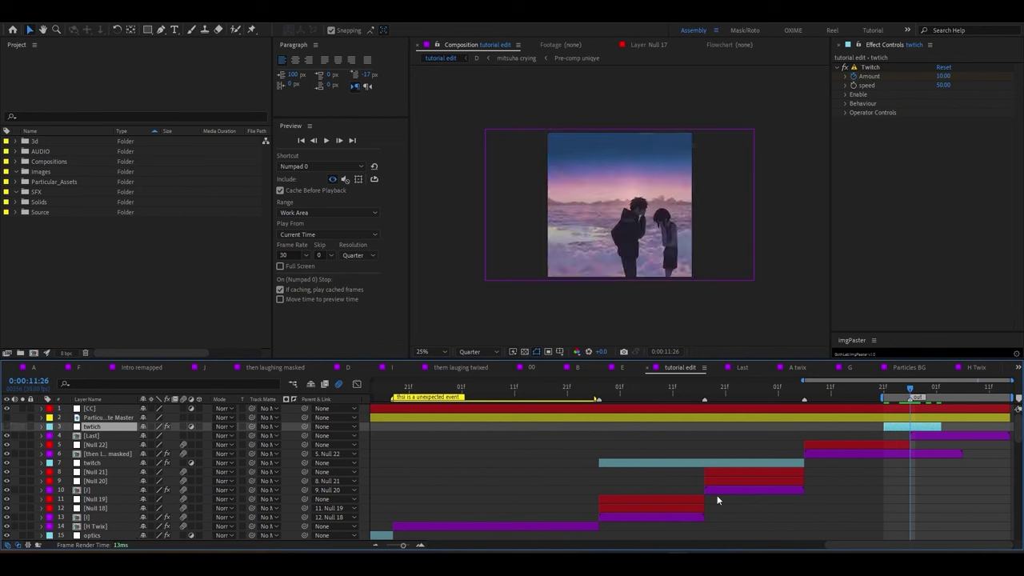
{"action": "key", "text": "equal"}
{"action": "key", "text": "equal"}
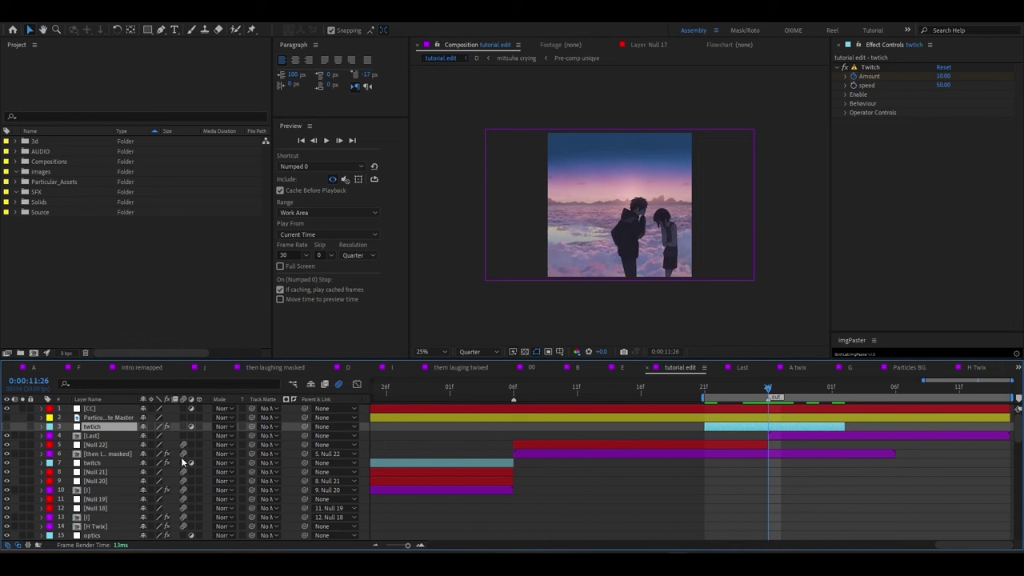
- Hide Last and keyframe the masked clip's Opacity from 100% at 11:26 to 0% at 12:06
{"action": "left_click", "coordinate": [655, 454]}
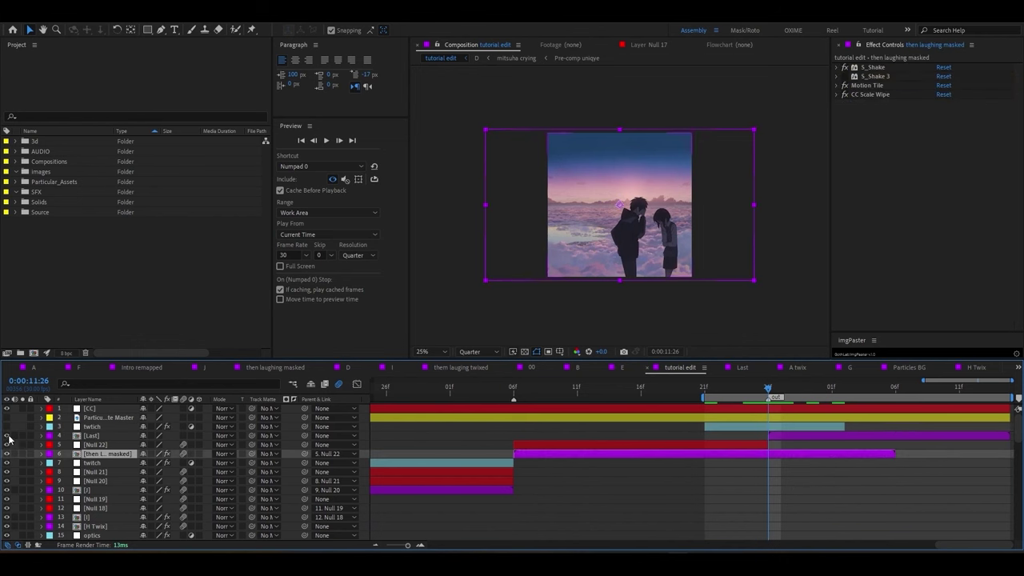
{"action": "left_click", "coordinate": [7, 436]}
{"action": "left_click_drag", "start_coordinate": [784, 394], "coordinate": [756, 394]}
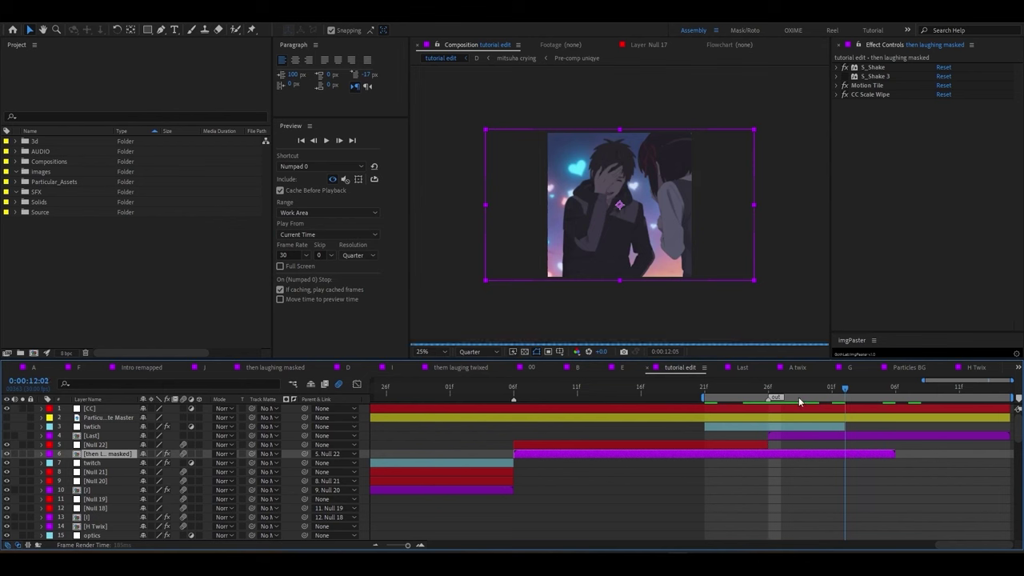
{"action": "left_click", "coordinate": [768, 396]}
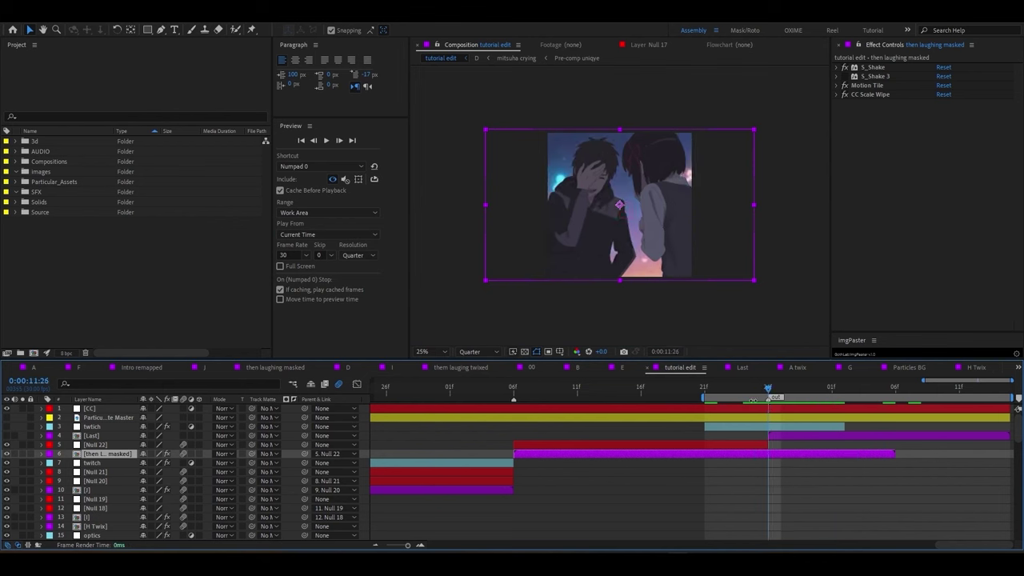
{"action": "key", "text": "t"}
{"action": "left_click", "coordinate": [68, 463]}
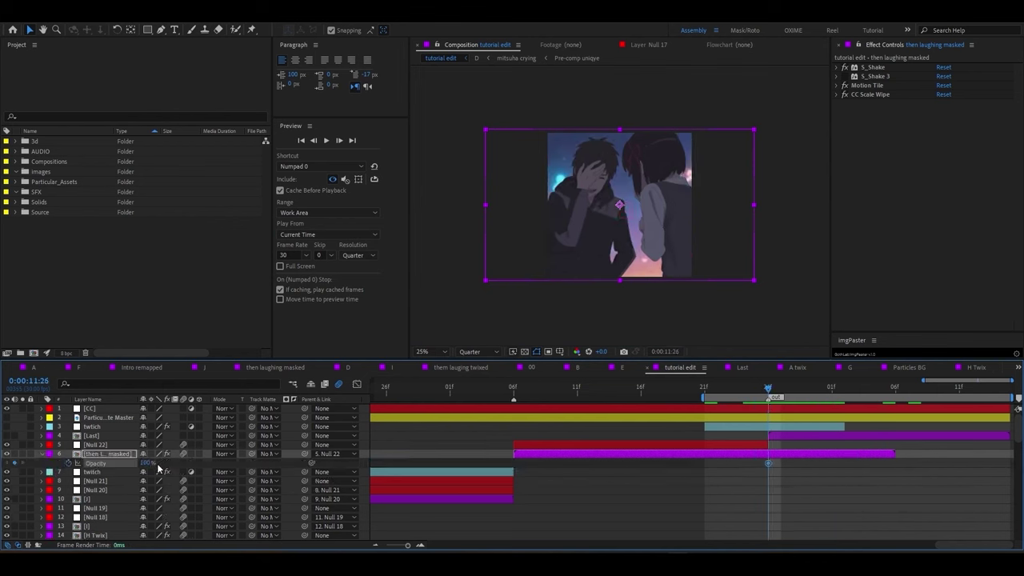
{"action": "key", "text": "shift+Page_Down"}
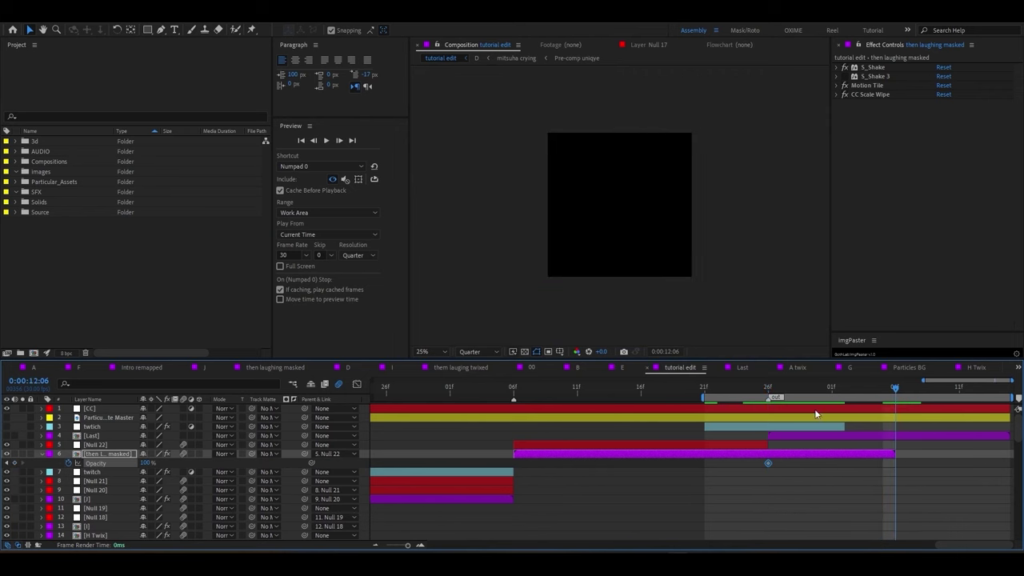
{"action": "left_click", "coordinate": [147, 463]}
{"action": "type", "text": "0"}
{"action": "key", "text": "Return"}
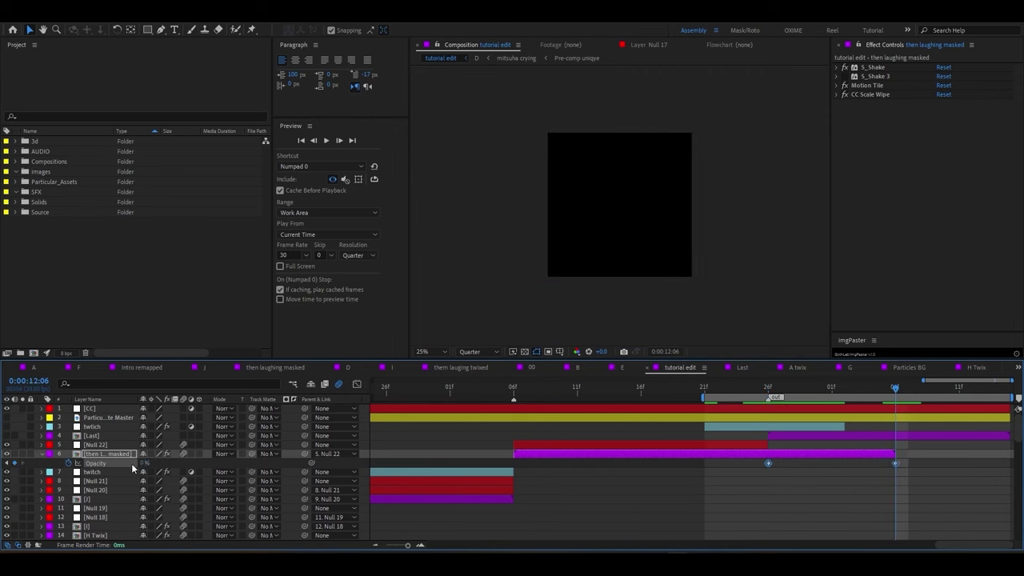
- Ease both Opacity keyframes in the Graph Editor for a smooth fade
{"action": "key", "text": "shift+F3"}
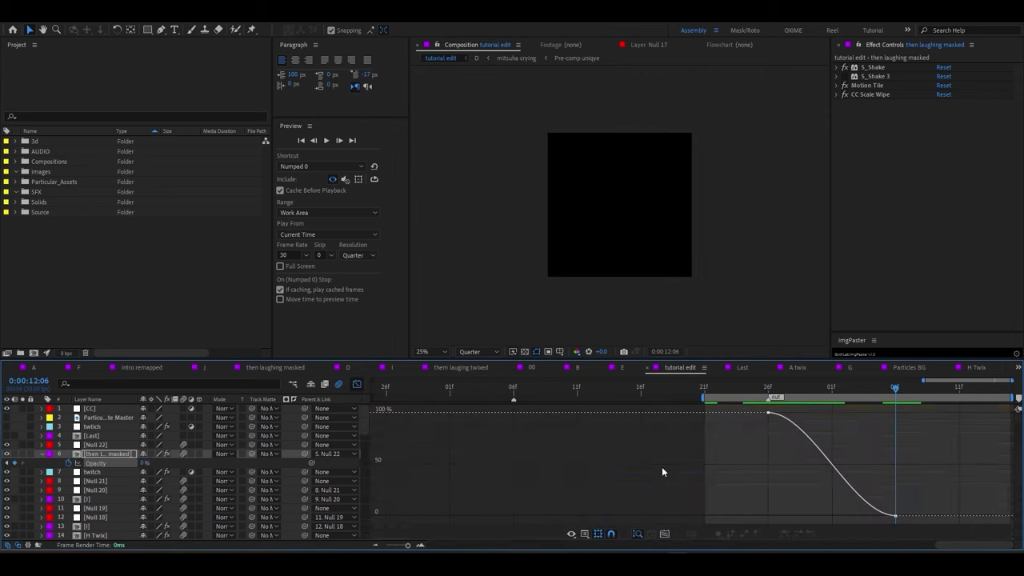
{"action": "left_click", "coordinate": [852, 469]}
{"action": "left_click_drag", "start_coordinate": [808, 412], "coordinate": [801, 459]}
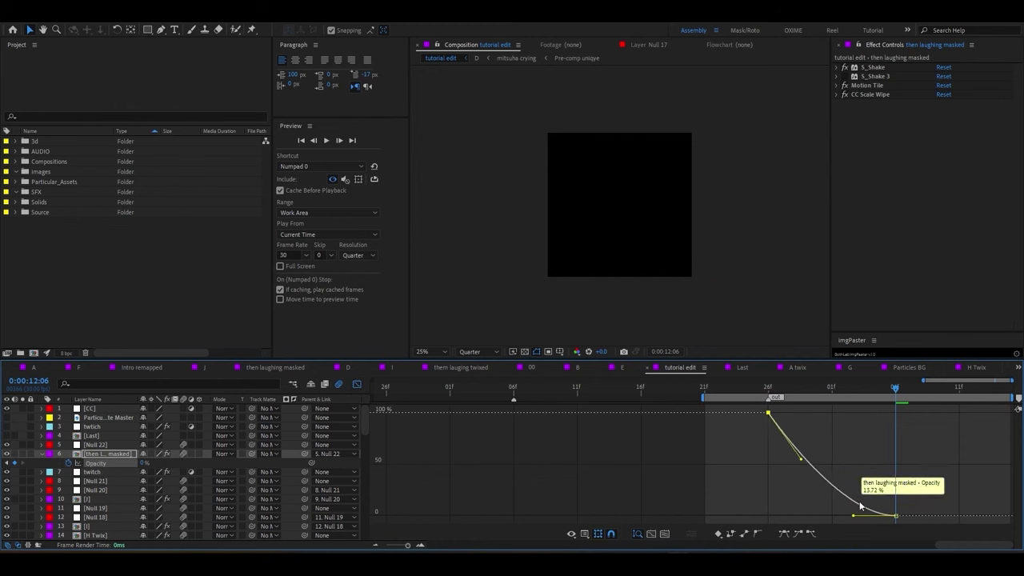
{"action": "left_click_drag", "start_coordinate": [854, 516], "coordinate": [821, 515]}
{"action": "left_click_drag", "start_coordinate": [801, 458], "coordinate": [790, 458]}
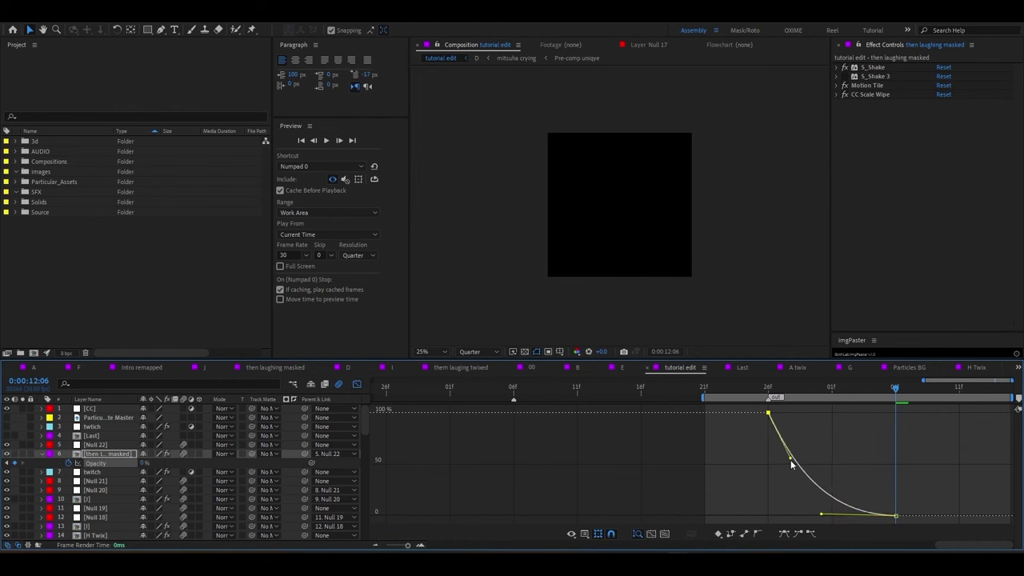
{"action": "key", "text": "shift+F3"}
{"action": "key", "text": "j"}
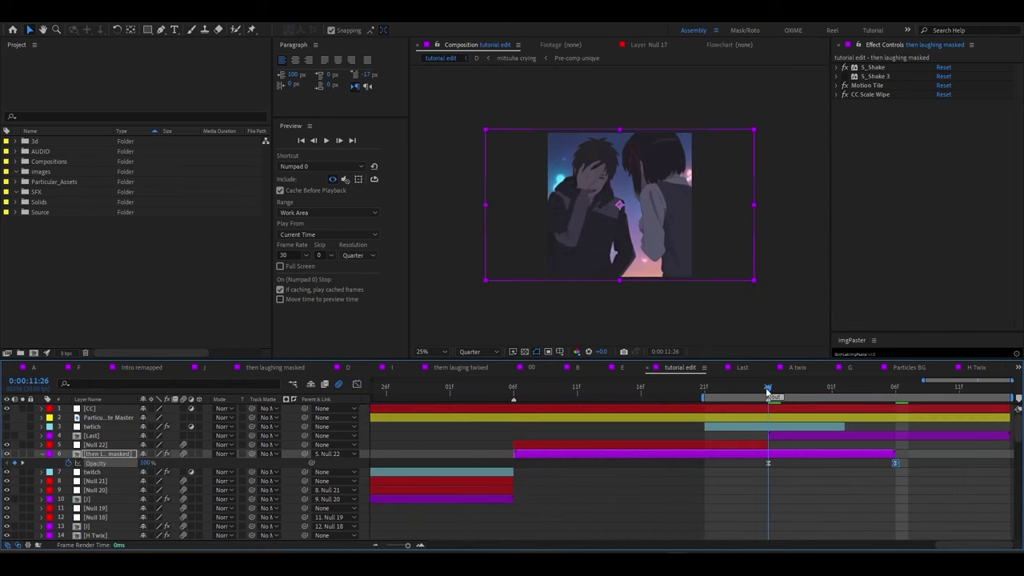
{"action": "left_click", "coordinate": [771, 435]}
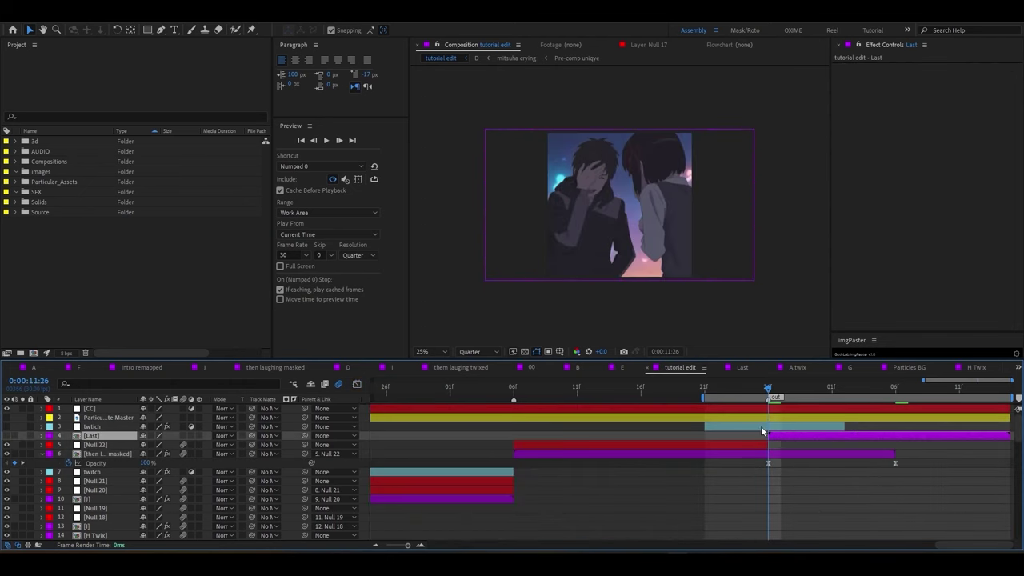
- Keyframe the Last clip's Scale from 350% to 100% and add a Rotation spin
{"action": "key", "text": "s"}
{"action": "left_click", "coordinate": [69, 446]}
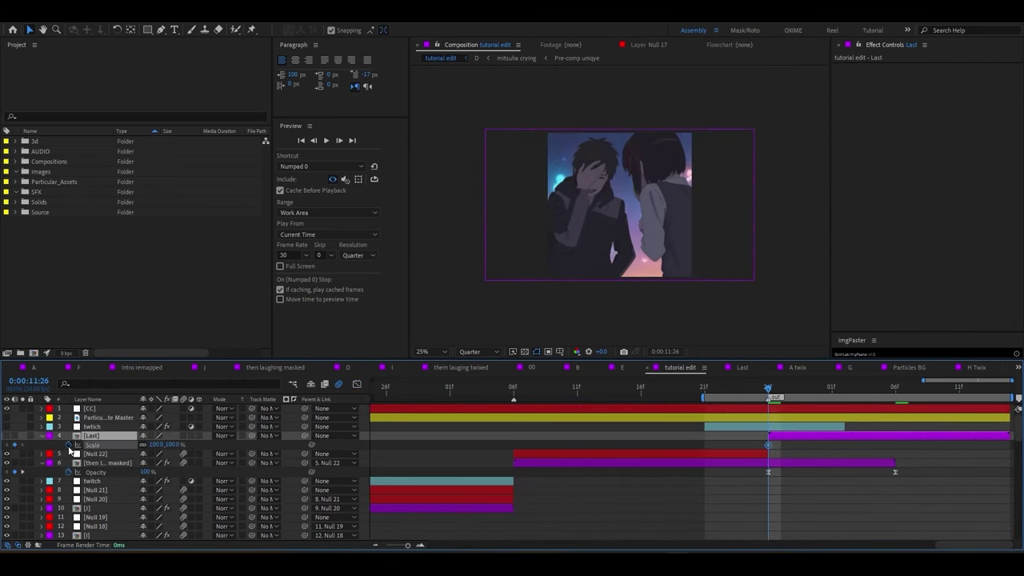
{"action": "key", "text": "r"}
{"action": "left_click", "coordinate": [69, 445]}
{"action": "key", "text": "shift+s"}
{"action": "key", "text": "alt+shift+s"}
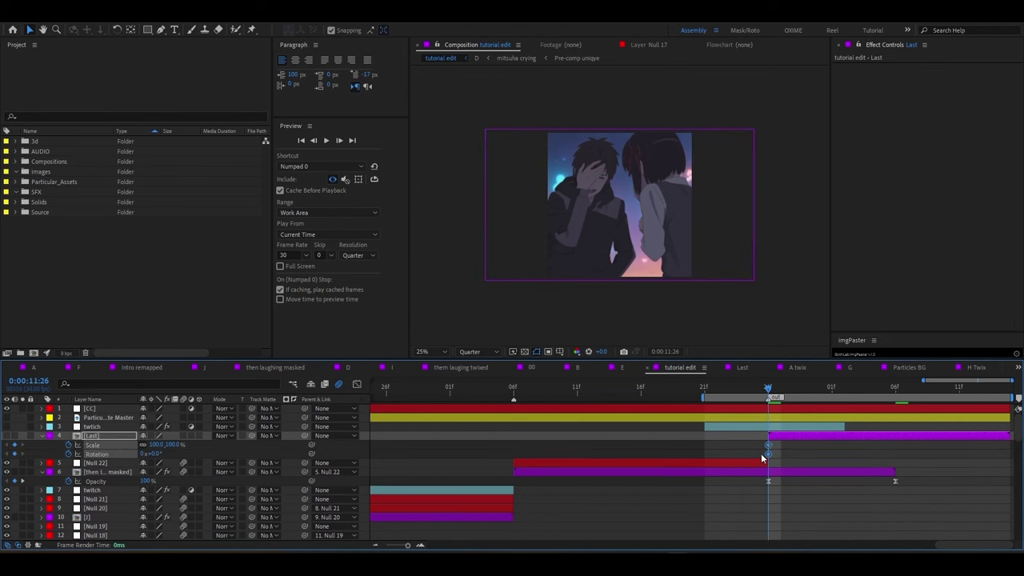
{"action": "left_click_drag", "start_coordinate": [910, 448], "coordinate": [887, 453]}
{"action": "left_click", "coordinate": [534, 456]}
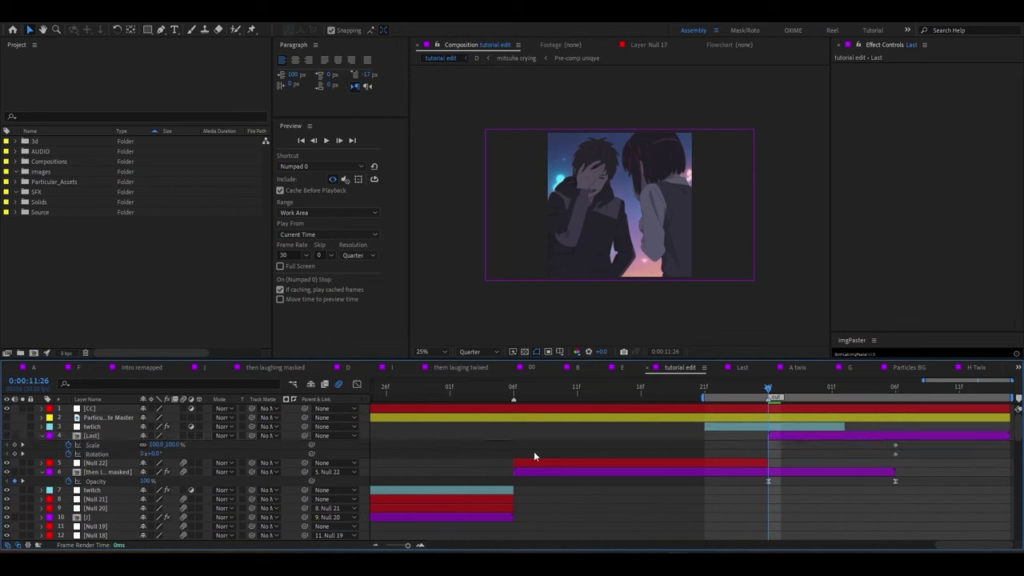
{"action": "left_click_drag", "start_coordinate": [152, 454], "coordinate": [286, 448]}
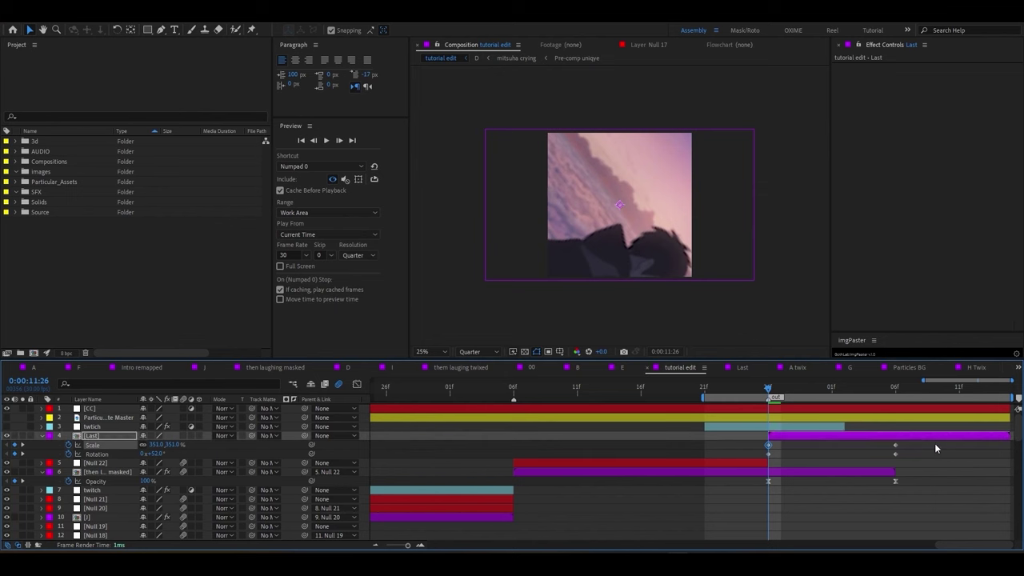
- Apply Easy Ease to the Scale and Rotation keyframes and steepen the Scale curve in the Graph Editor
{"action": "left_click_drag", "start_coordinate": [934, 444], "coordinate": [752, 475]}
{"action": "key", "text": "F9"}
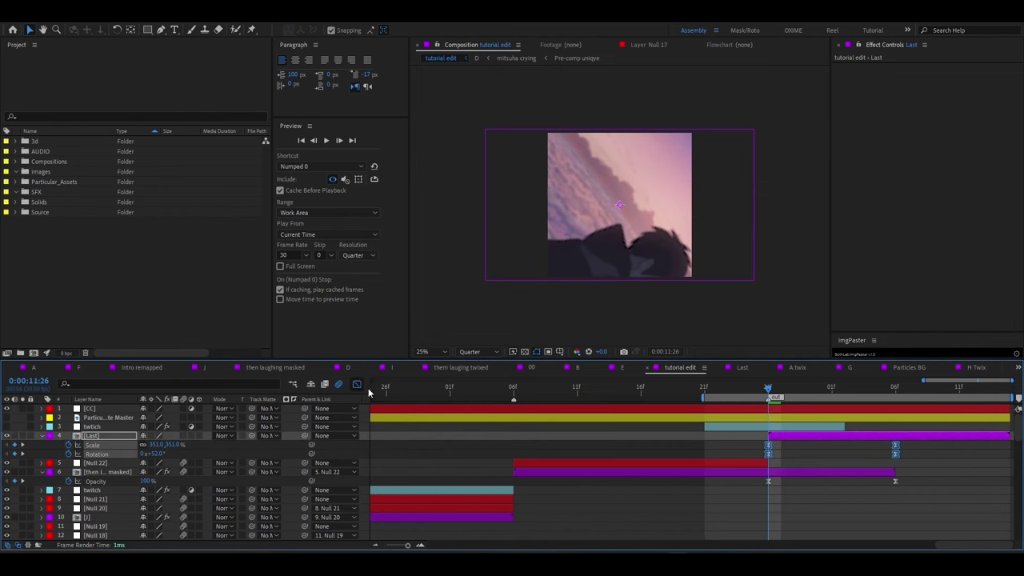
{"action": "left_click", "coordinate": [357, 384]}
{"action": "left_click", "coordinate": [93, 445]}
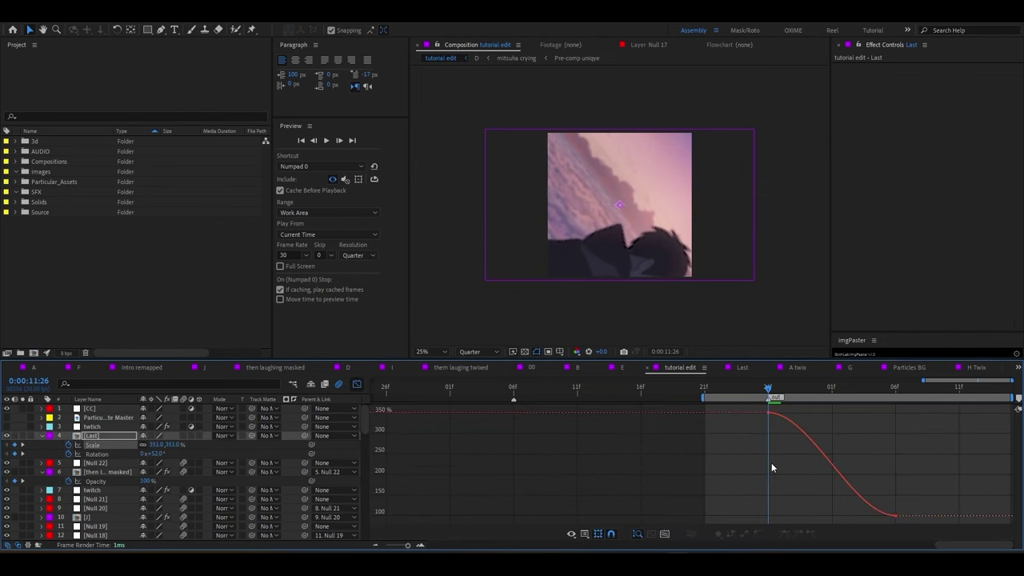
{"action": "mouse_move", "coordinate": [772, 462]}
{"action": "left_mouse_down"}
{"action": "mouse_move", "coordinate": [844, 437]}
{"action": "mouse_move", "coordinate": [774, 500]}
{"action": "left_mouse_up"}
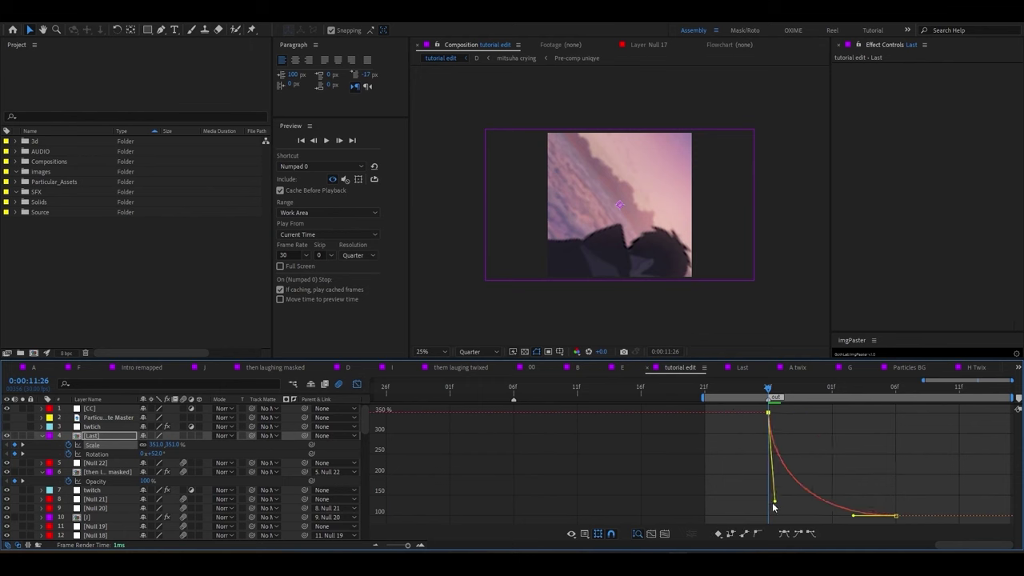
{"action": "left_click", "coordinate": [96, 454]}
{"action": "left_click_drag", "start_coordinate": [812, 412], "coordinate": [772, 506]}
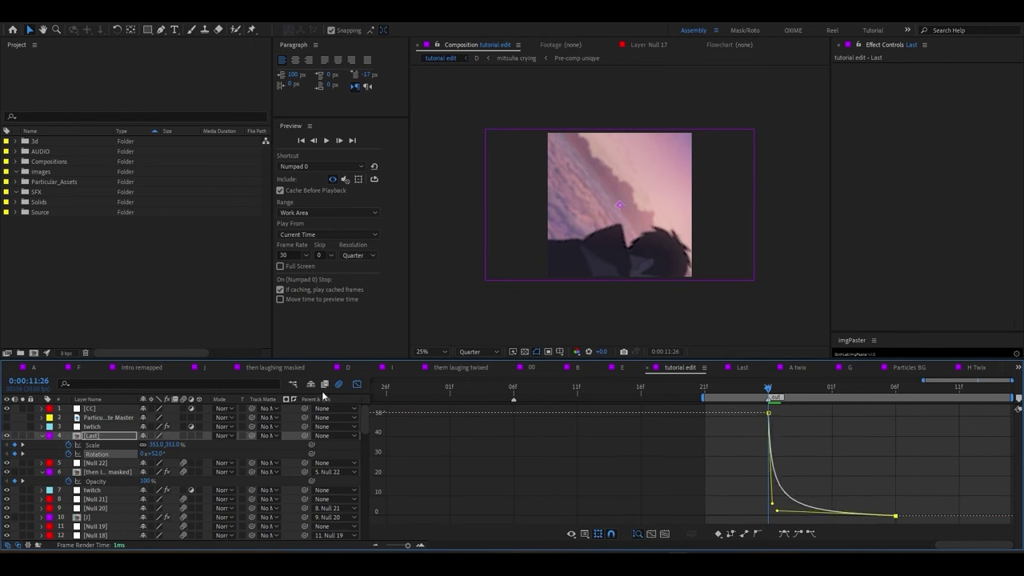
- Collapse the Last layer's properties and set its blend mode to Add
{"action": "left_click", "coordinate": [356, 384]}
{"action": "key", "text": "u"}
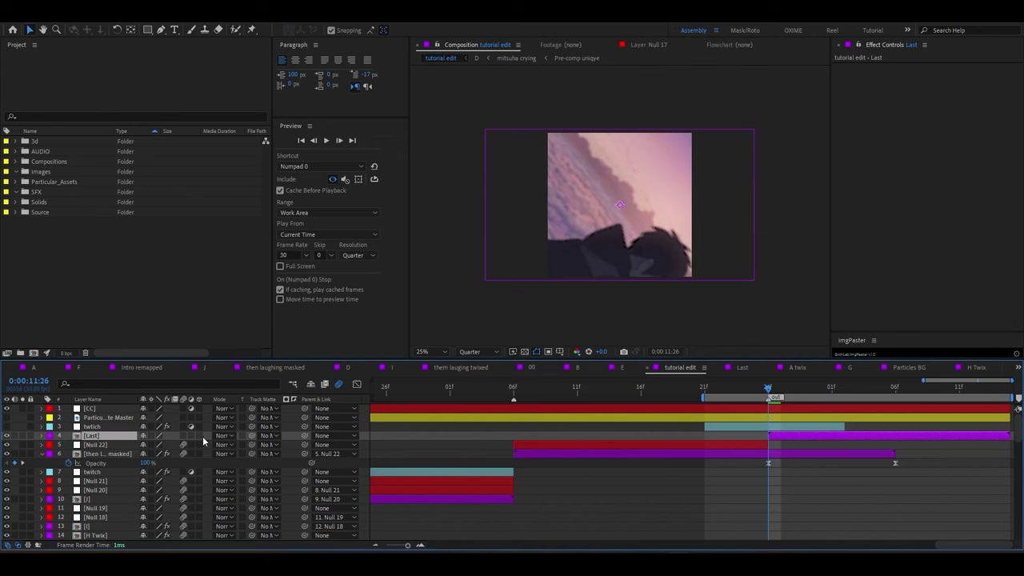
{"action": "left_click", "coordinate": [219, 437]}
{"action": "left_click", "coordinate": [292, 189]}
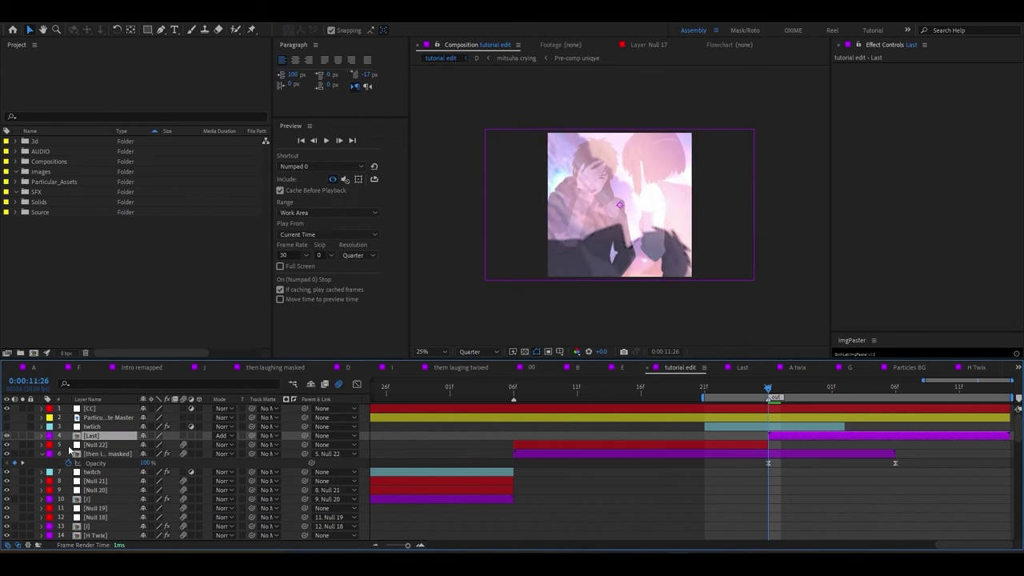
- Set the work area to start at the transition clip and preview it
{"action": "key", "text": "F2"}
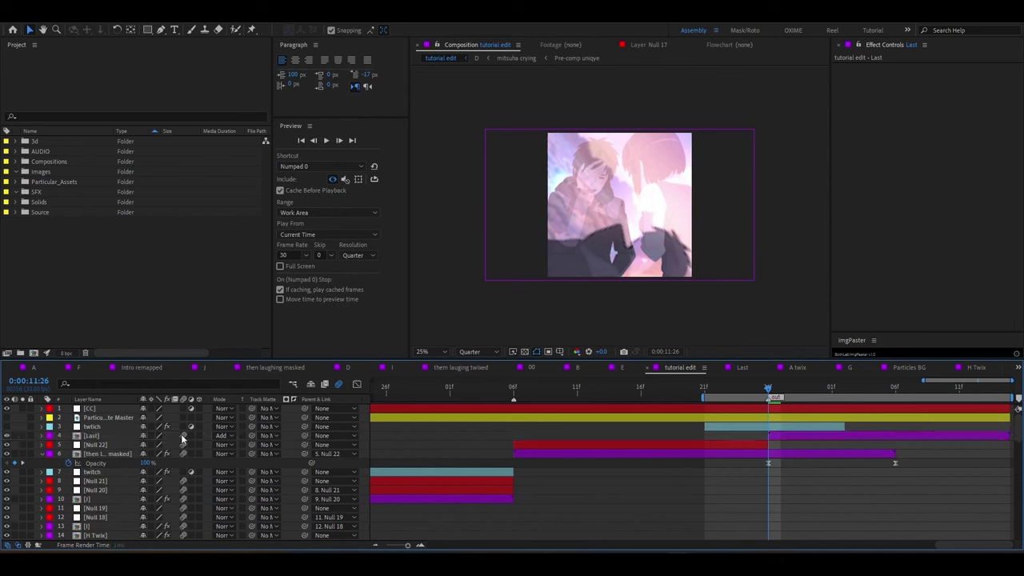
{"action": "key", "text": "shift+Home"}
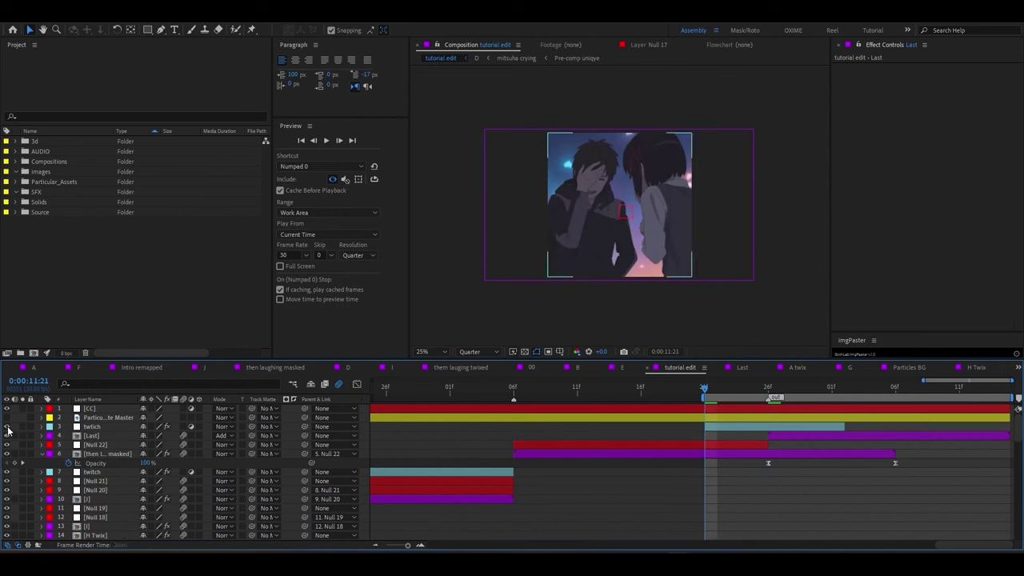
{"action": "scroll", "coordinate": [702, 427], "scroll_direction": "down", "scroll_amount": 1, "text": "alt"}
{"action": "scroll", "coordinate": [701, 427], "scroll_direction": "down", "scroll_amount": 1, "text": "alt"}
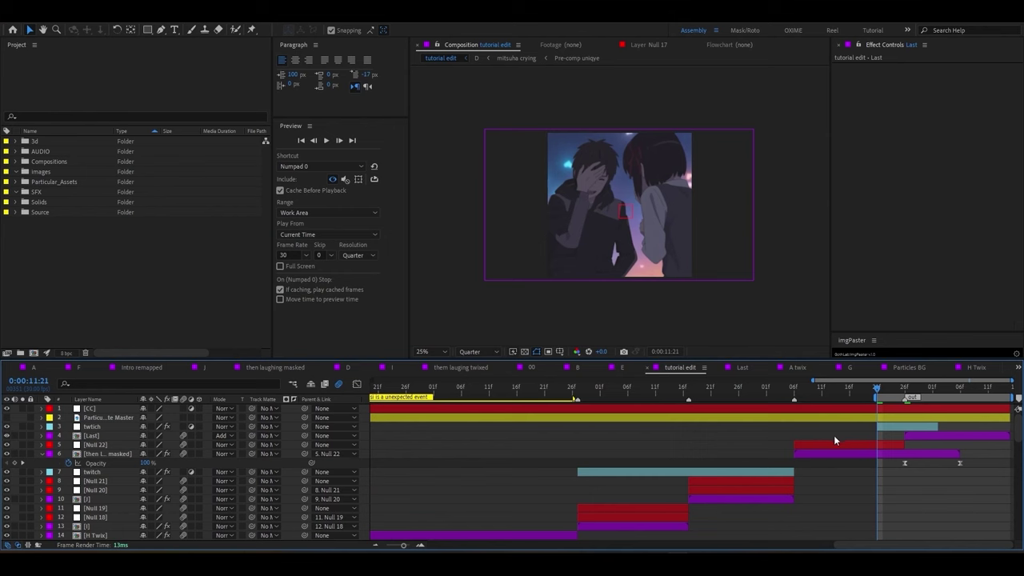
{"action": "key", "text": "i"}
{"action": "key", "text": "b"}
{"action": "key", "text": "KP_0"}
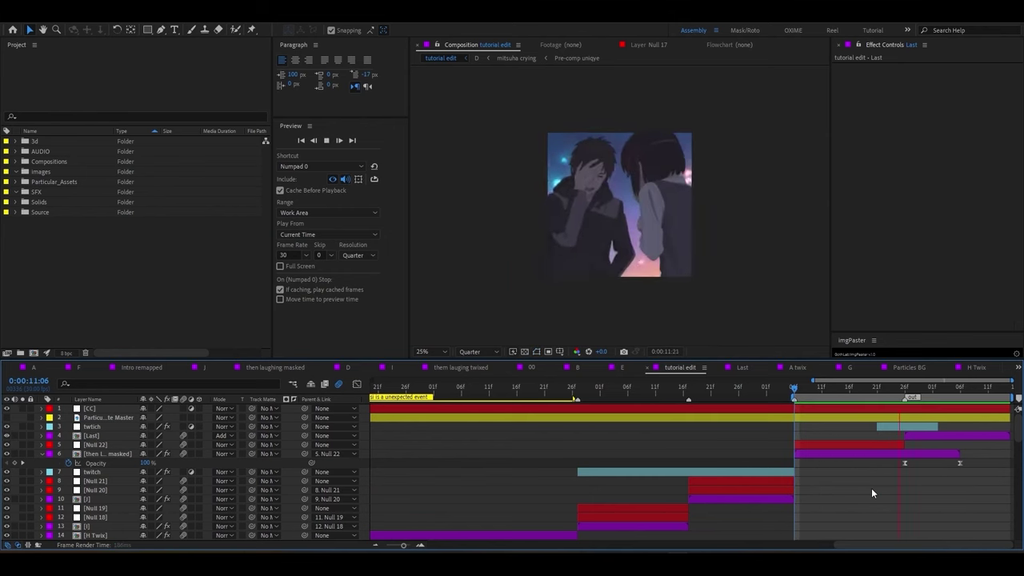
{"action": "key", "text": "KP_0"}
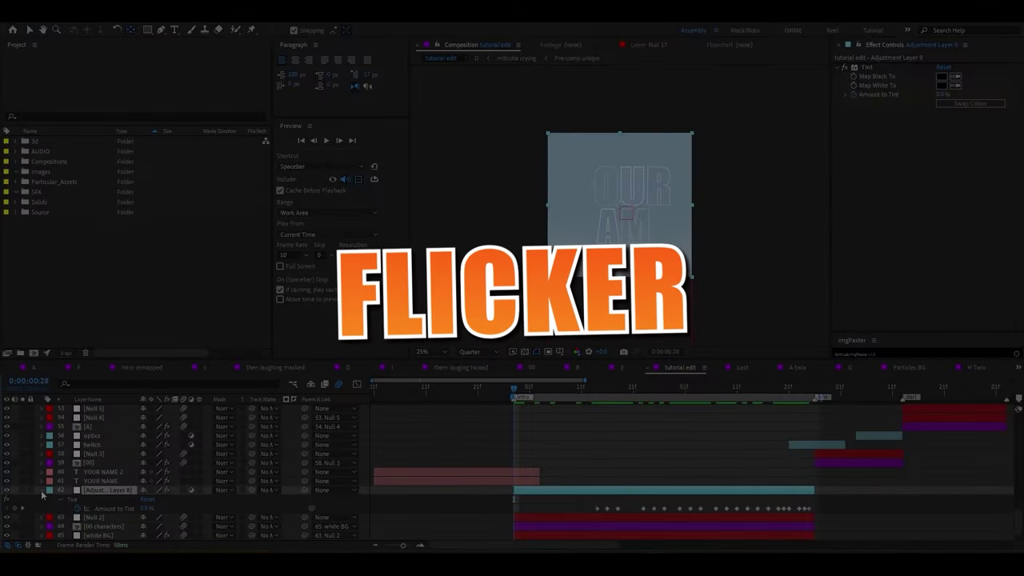
{"action": "key", "text": "u"}
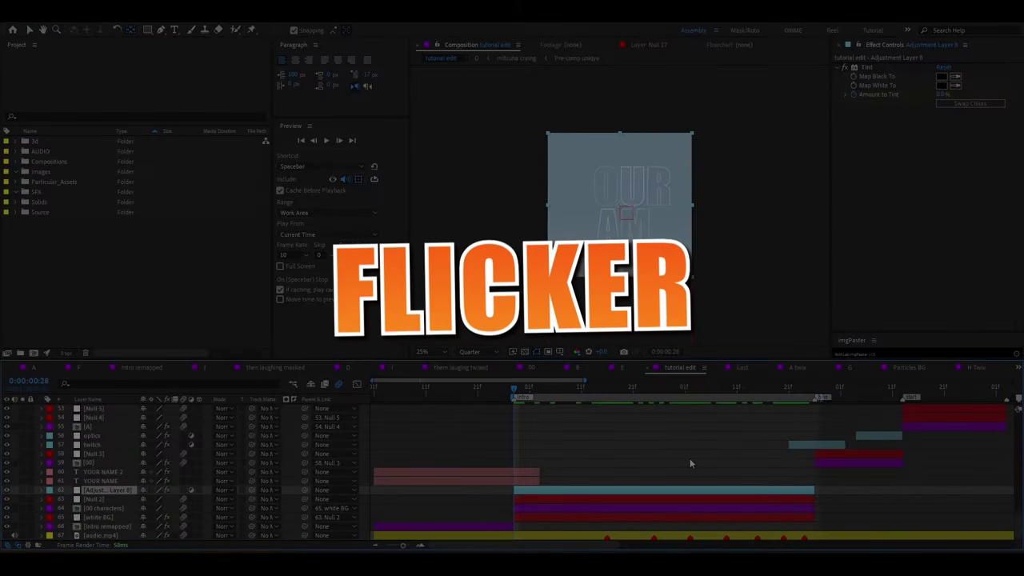
{"action": "key", "text": "space"}
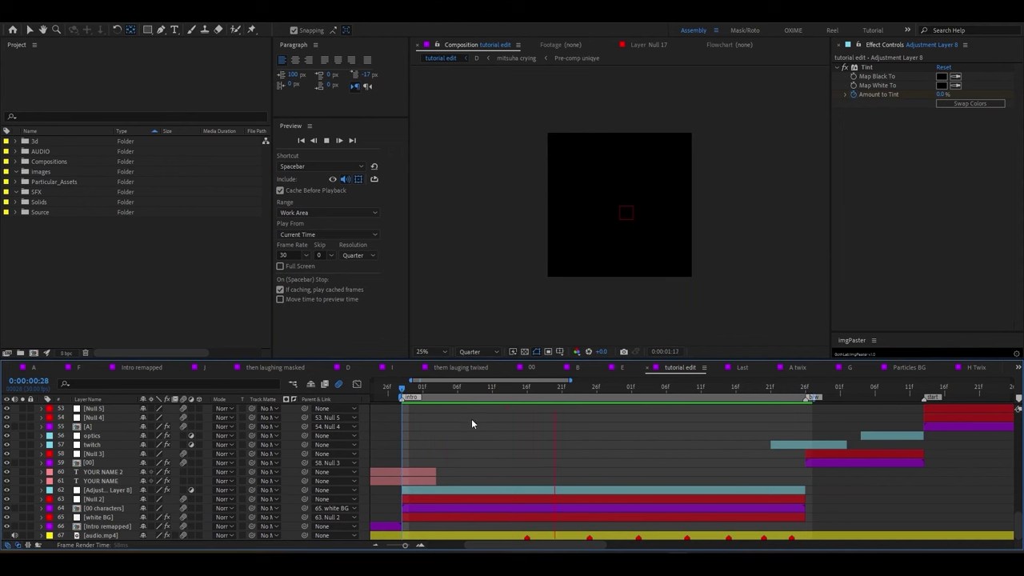
{"action": "key", "text": "space"}
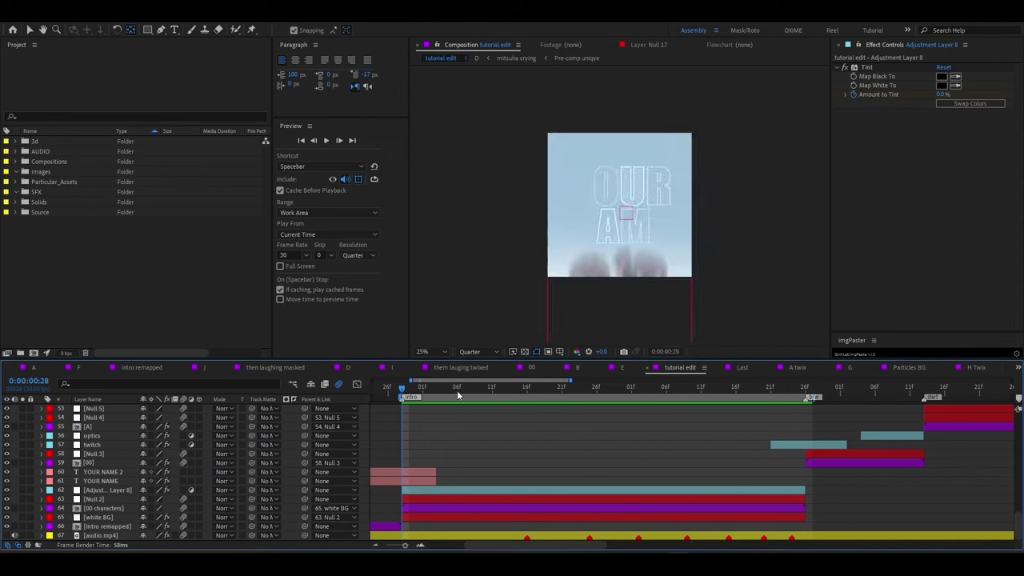
{"action": "left_click", "coordinate": [304, 257]}
{"action": "left_click", "coordinate": [304, 256]}
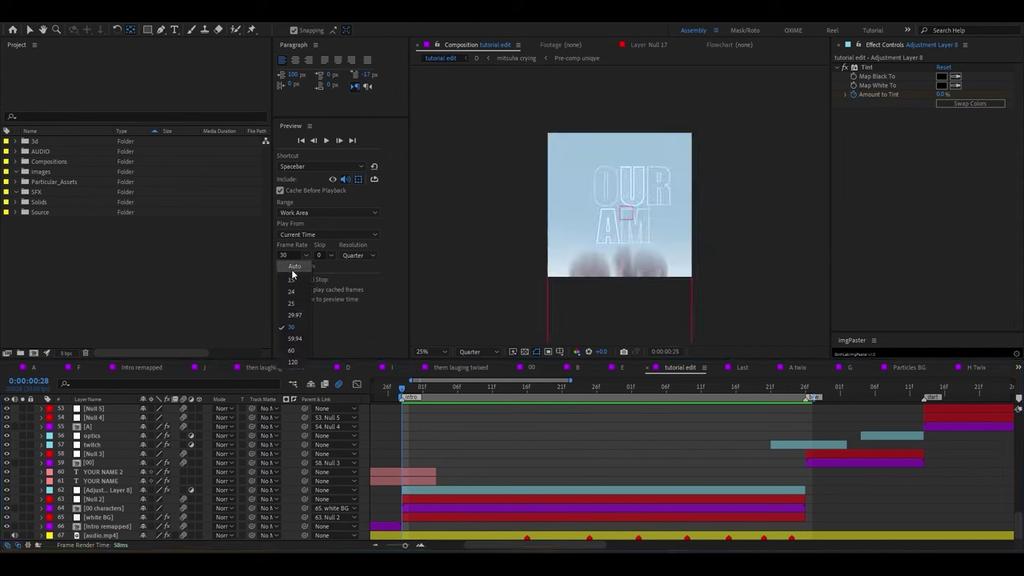
{"action": "left_click", "coordinate": [291, 269]}
{"action": "left_click", "coordinate": [572, 444]}
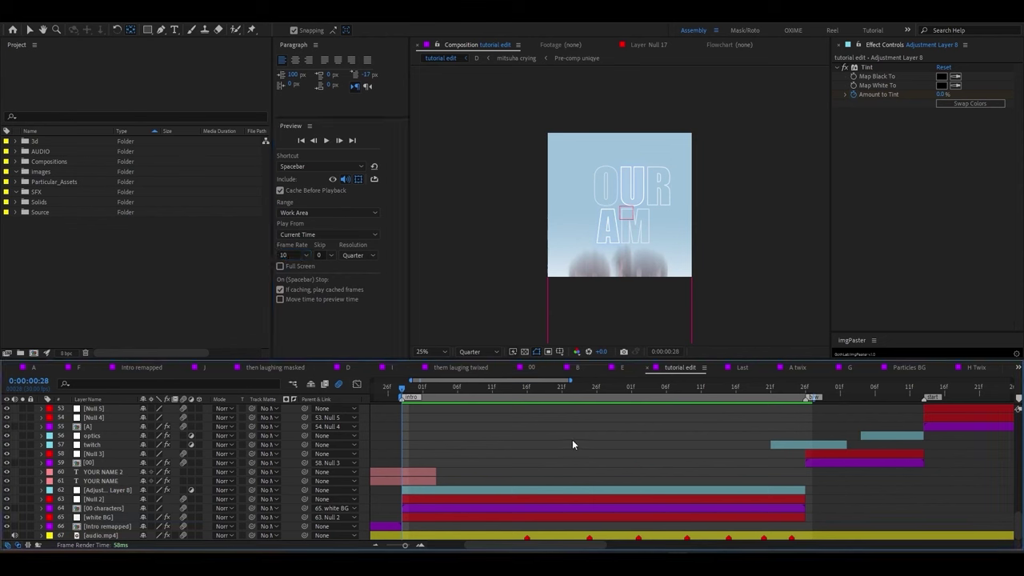
{"action": "left_click", "coordinate": [508, 394]}
{"action": "key", "text": "space"}
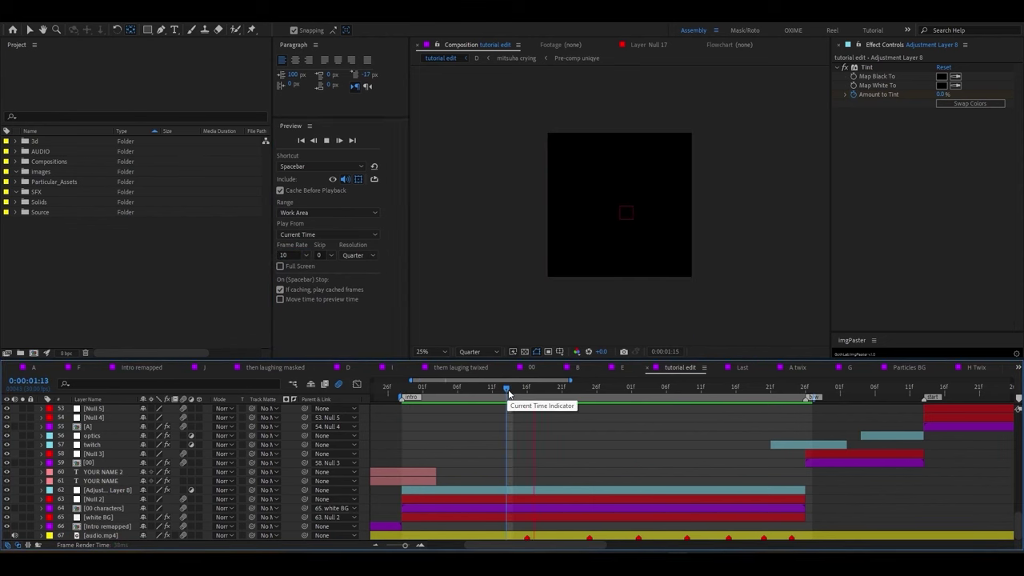
{"action": "key", "text": "space"}
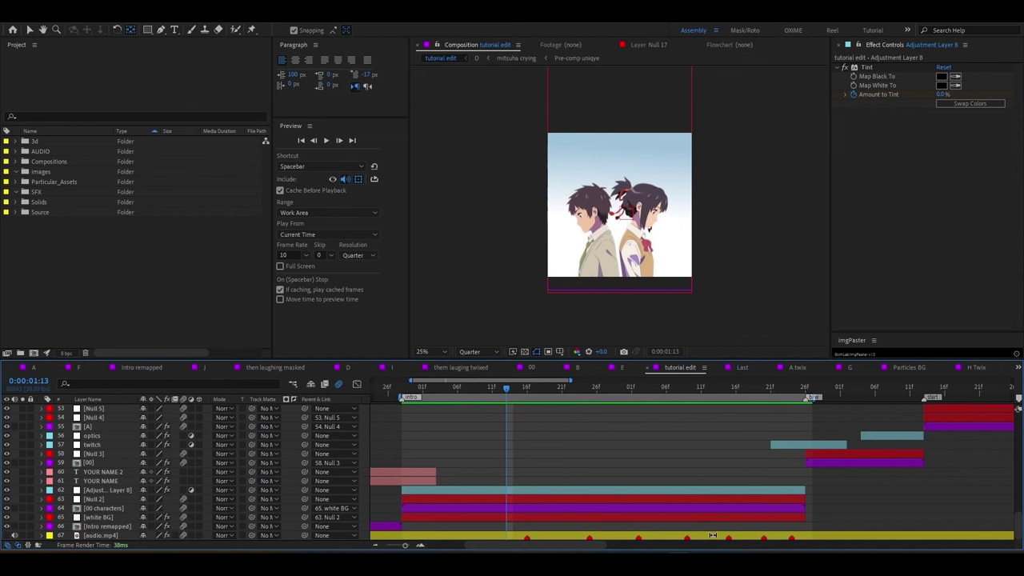
{"action": "left_click", "coordinate": [559, 505]}
{"action": "left_click", "coordinate": [554, 491]}
{"action": "key", "text": "u"}
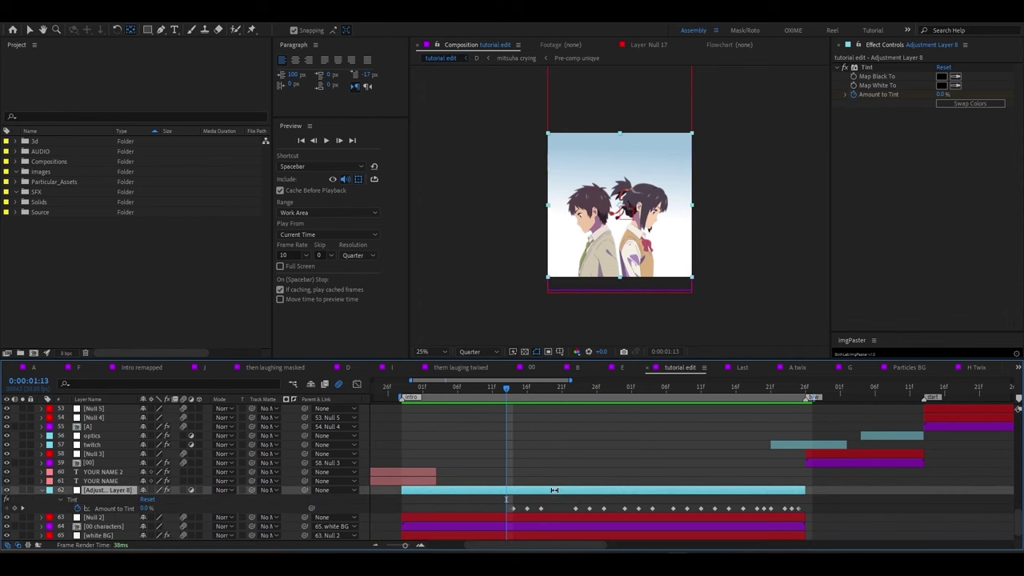
{"action": "scroll", "coordinate": [561, 479], "scroll_direction": "down", "scroll_amount": 1}
{"action": "key", "text": "equal"}
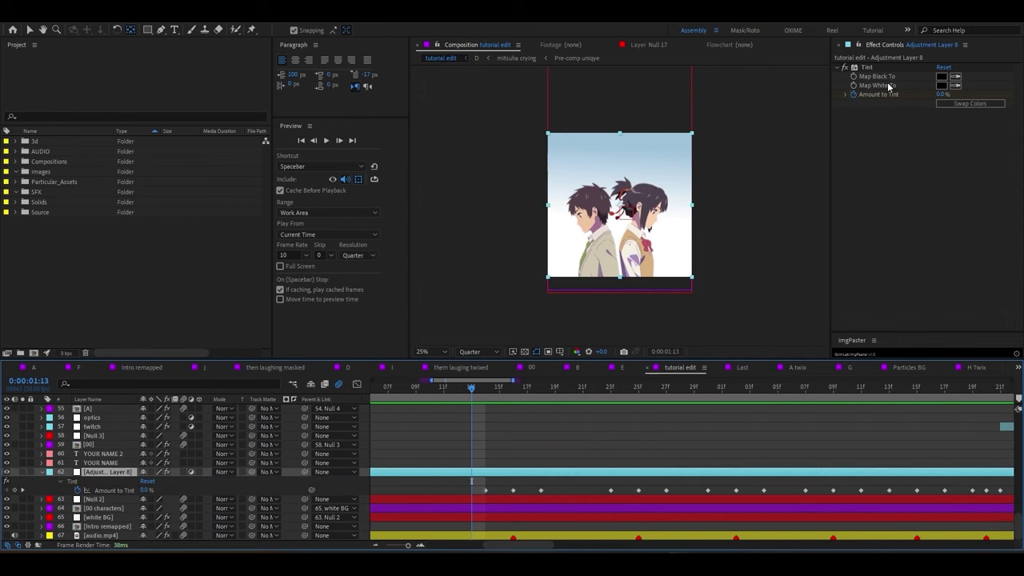
{"action": "left_click", "coordinate": [490, 392]}
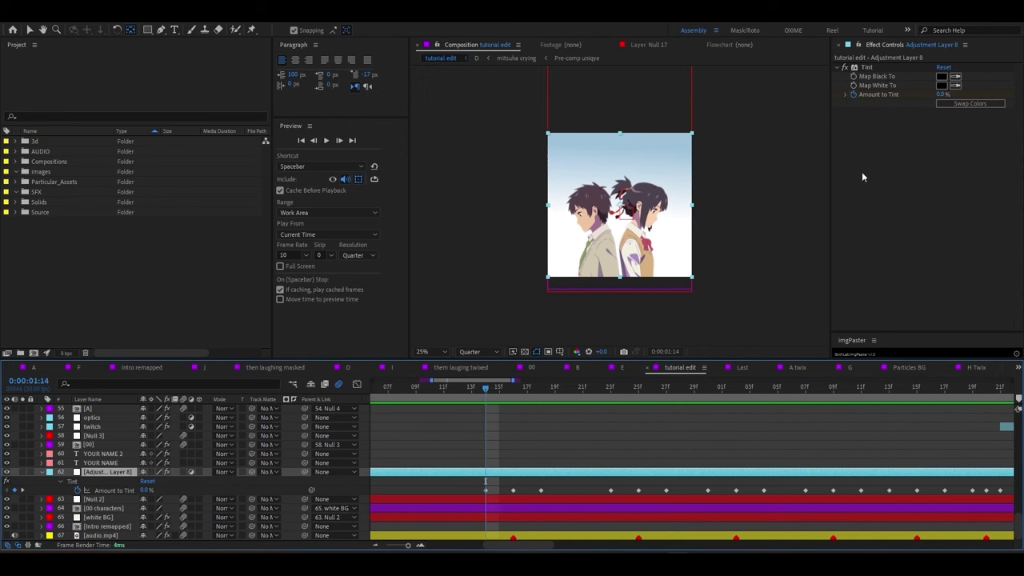
{"action": "left_click", "coordinate": [513, 392]}
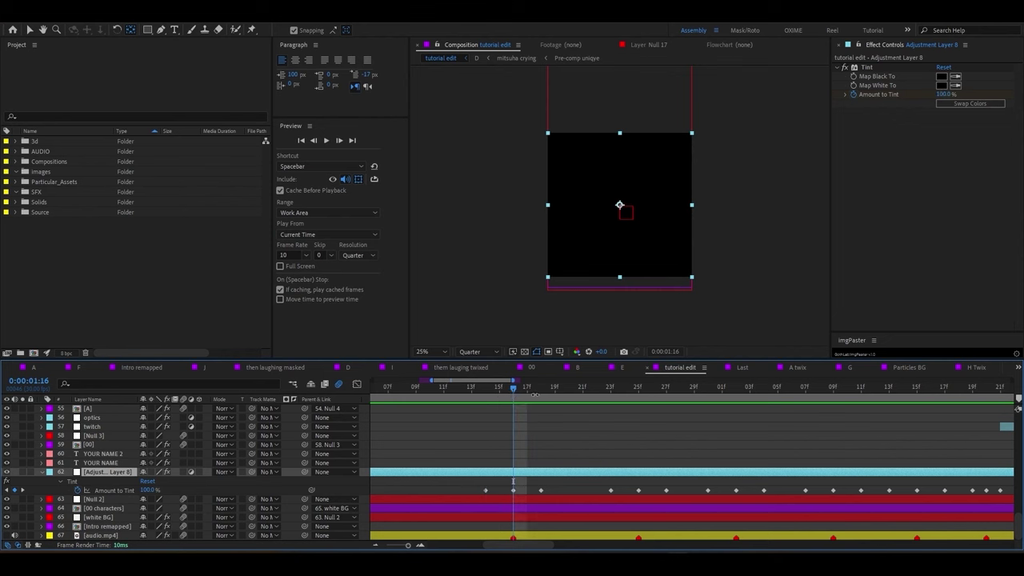
{"action": "left_click", "coordinate": [541, 392]}
{"action": "left_click_drag", "start_coordinate": [603, 392], "coordinate": [880, 406]}
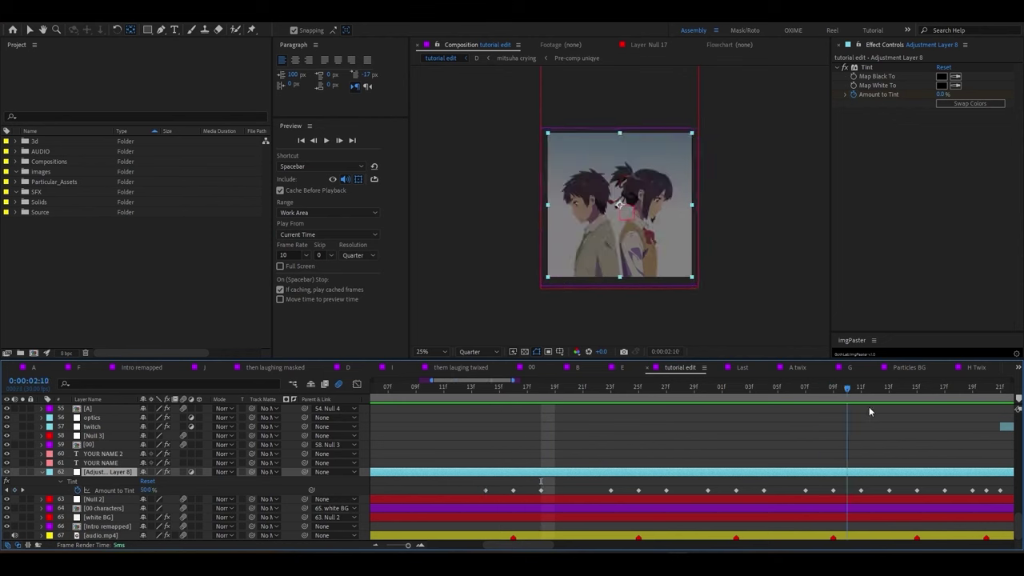
{"action": "key", "text": "minus"}
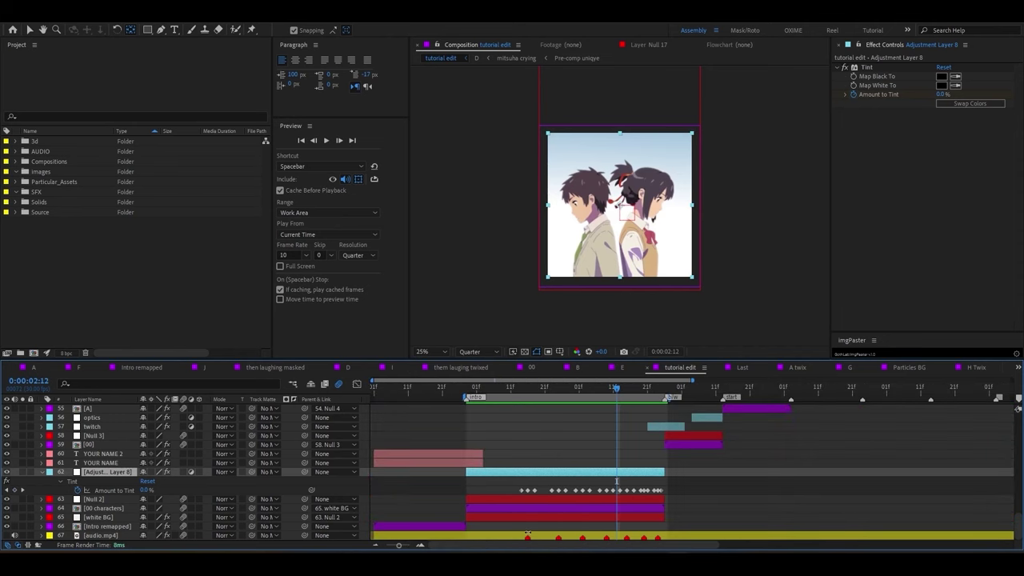
{"action": "left_click_drag", "start_coordinate": [516, 391], "coordinate": [553, 392]}
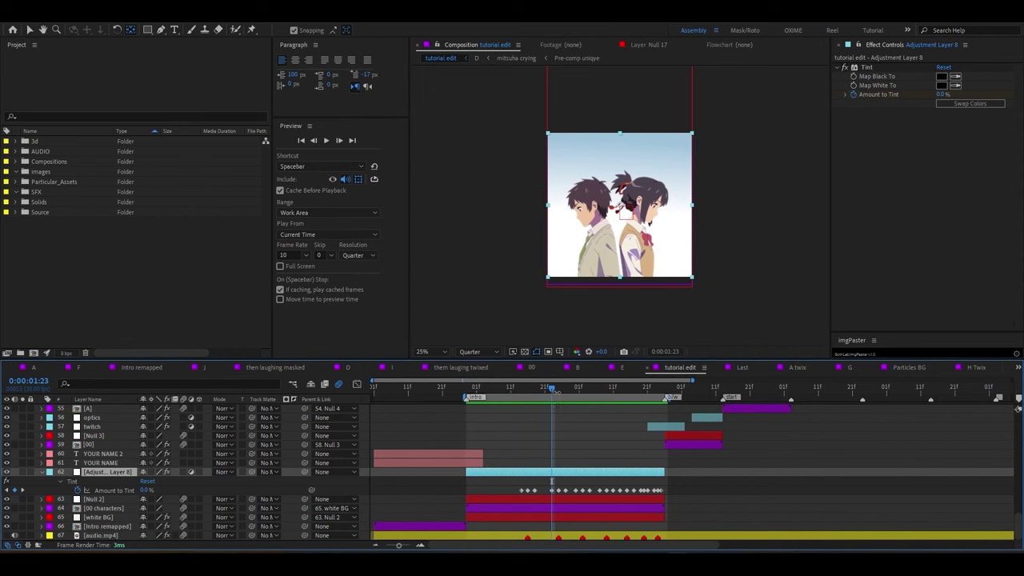
{"action": "left_click", "coordinate": [467, 390]}
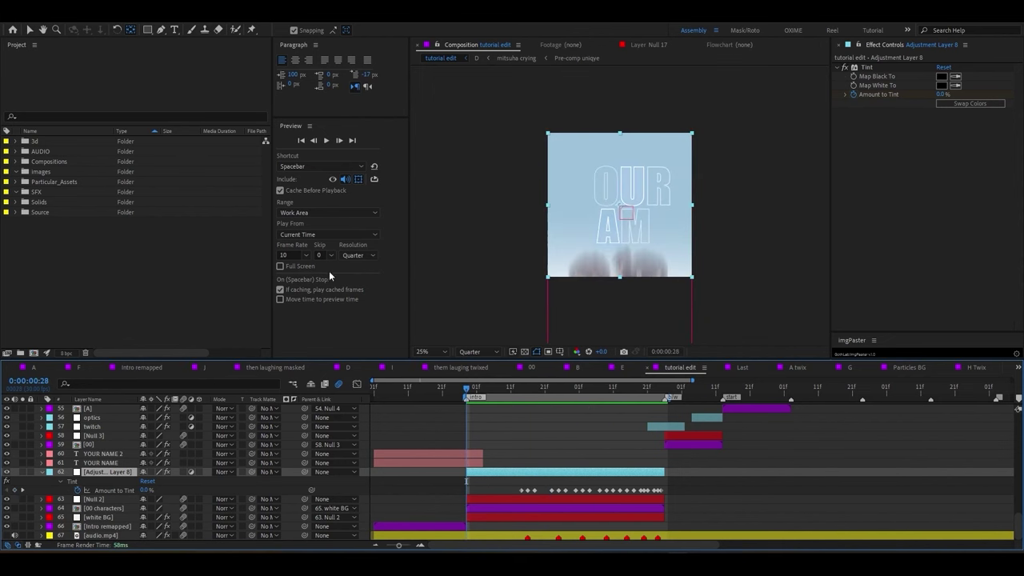
{"action": "left_click", "coordinate": [305, 255]}
{"action": "left_click", "coordinate": [291, 317]}
{"action": "key", "text": "space"}
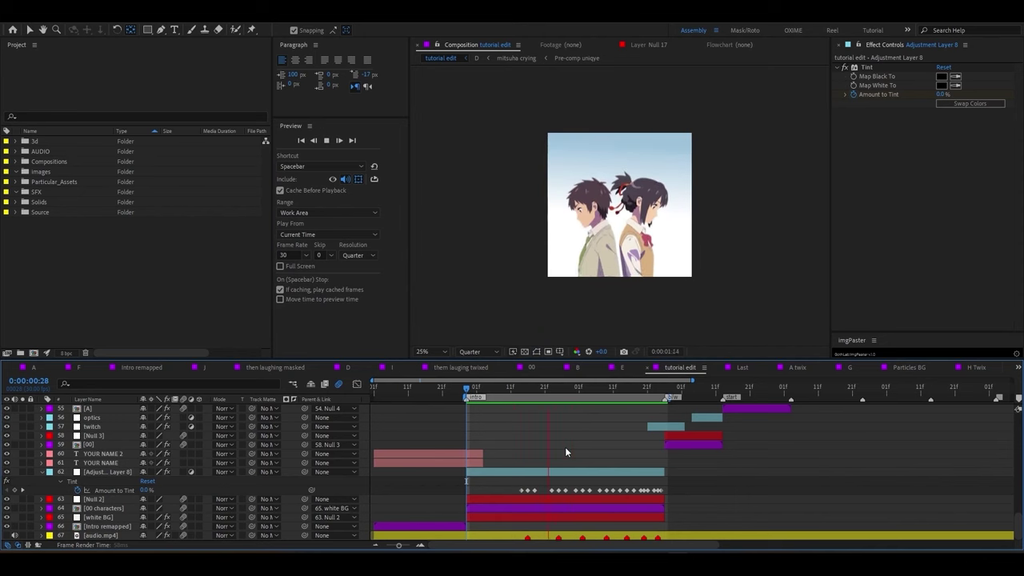
{"action": "key", "text": "space"}
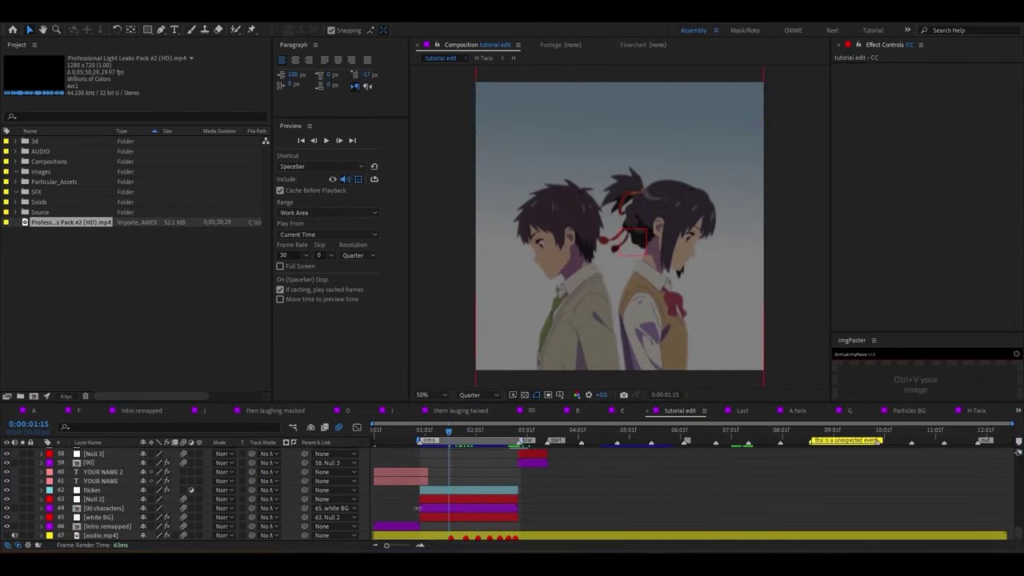
- Disable the flicker layer's Tint effect and apply S_Flicker to it
{"action": "scroll", "coordinate": [490, 491], "scroll_direction": "up", "scroll_amount": 3}
{"action": "scroll", "coordinate": [562, 462], "scroll_direction": "up", "scroll_amount": 3}
{"action": "scroll", "coordinate": [562, 462], "scroll_direction": "down", "scroll_amount": 3}
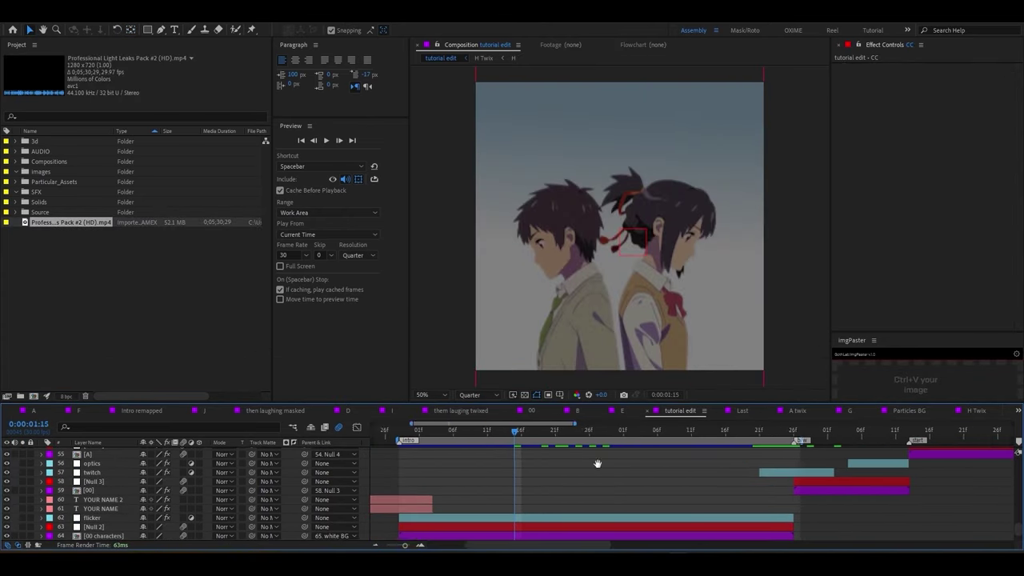
{"action": "scroll", "coordinate": [562, 462], "scroll_direction": "up", "scroll_amount": 2}
{"action": "scroll", "coordinate": [626, 477], "scroll_direction": "down", "scroll_amount": 2}
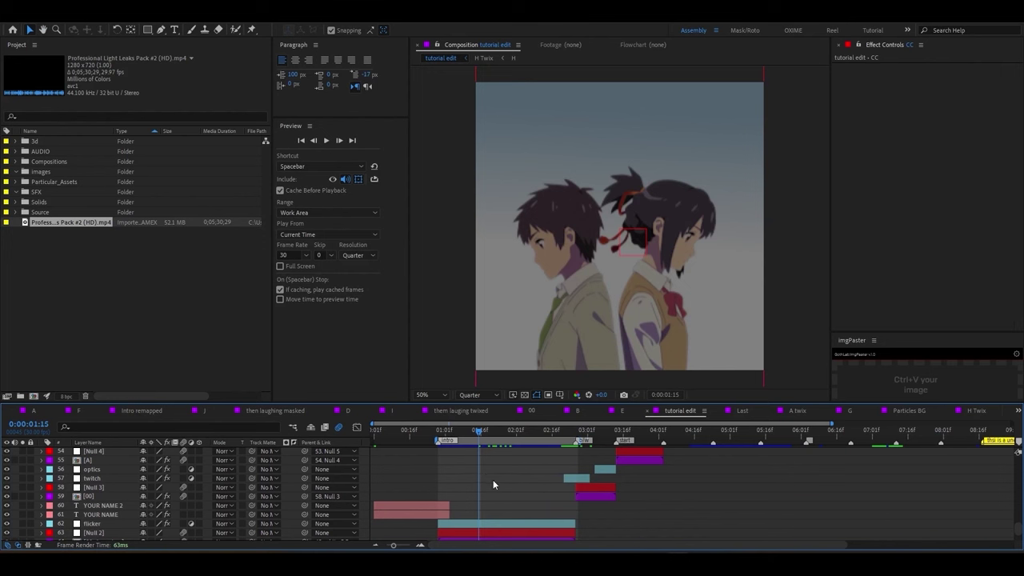
{"action": "left_click", "coordinate": [498, 522]}
{"action": "scroll", "coordinate": [595, 470], "scroll_direction": "up", "scroll_amount": 2}
{"action": "scroll", "coordinate": [624, 481], "scroll_direction": "down", "scroll_amount": 2}
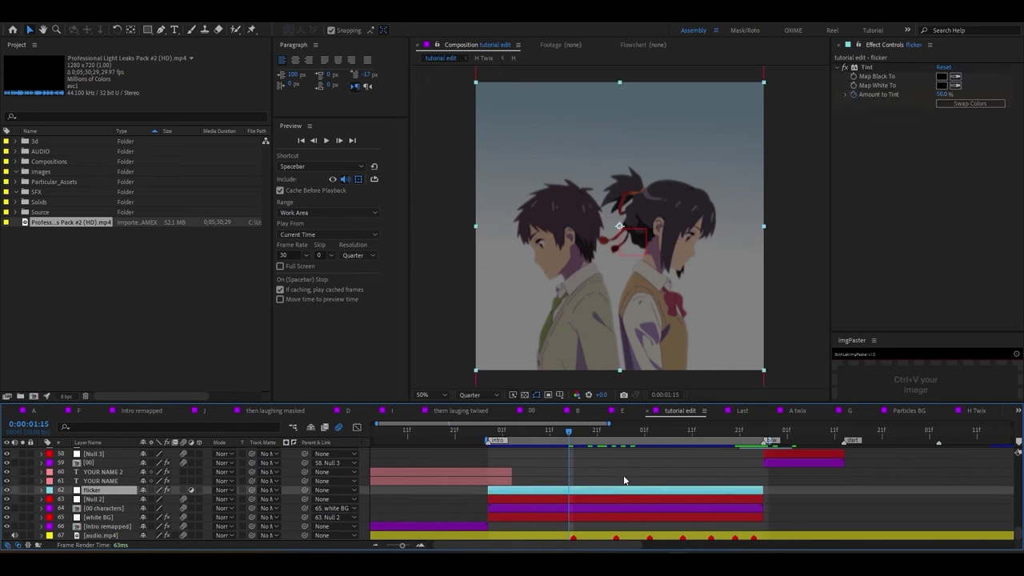
{"action": "left_click", "coordinate": [845, 69]}
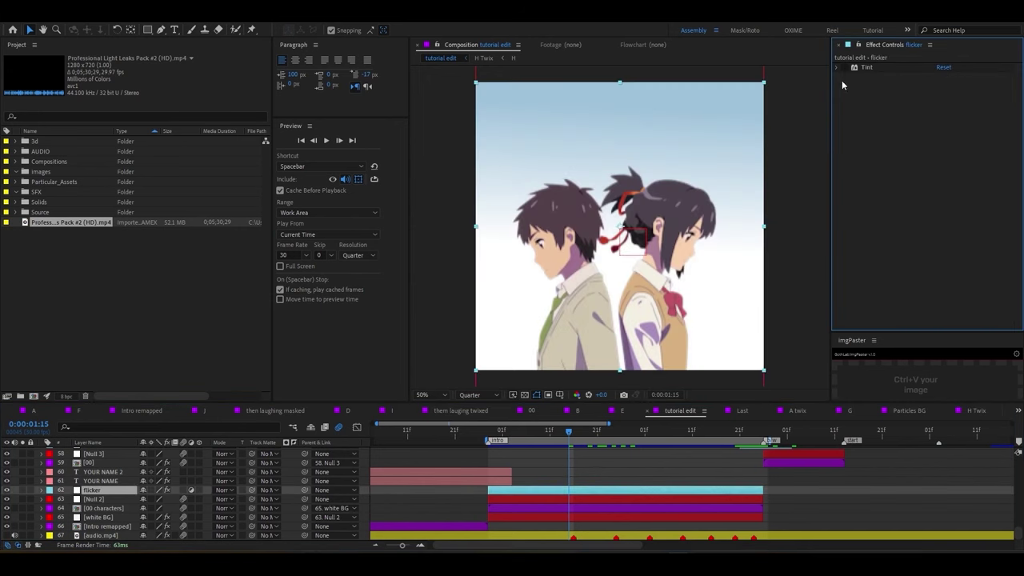
{"action": "key", "text": "ctrl+space"}
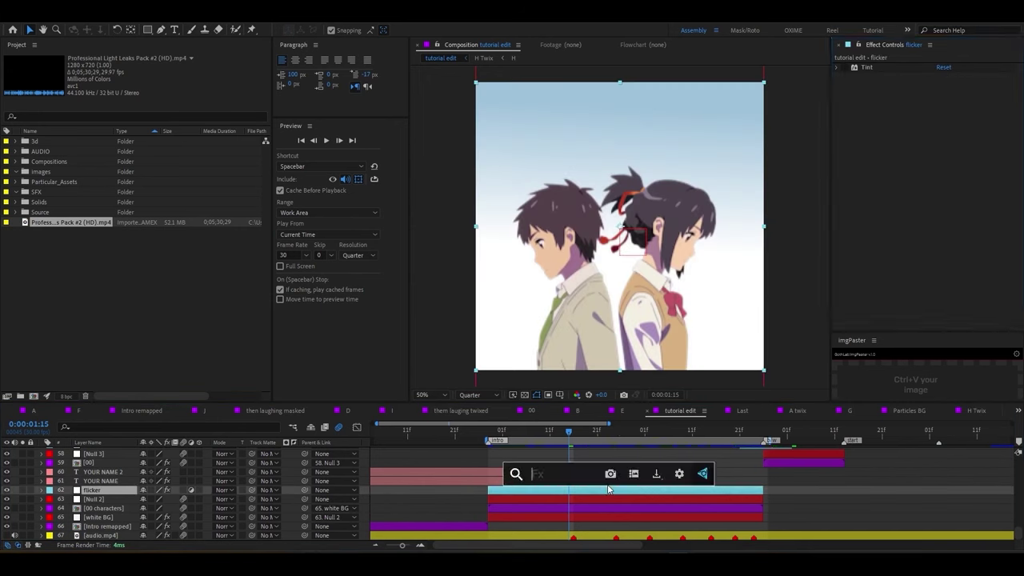
{"action": "type", "text": "flicker"}
{"action": "key", "text": "Return"}
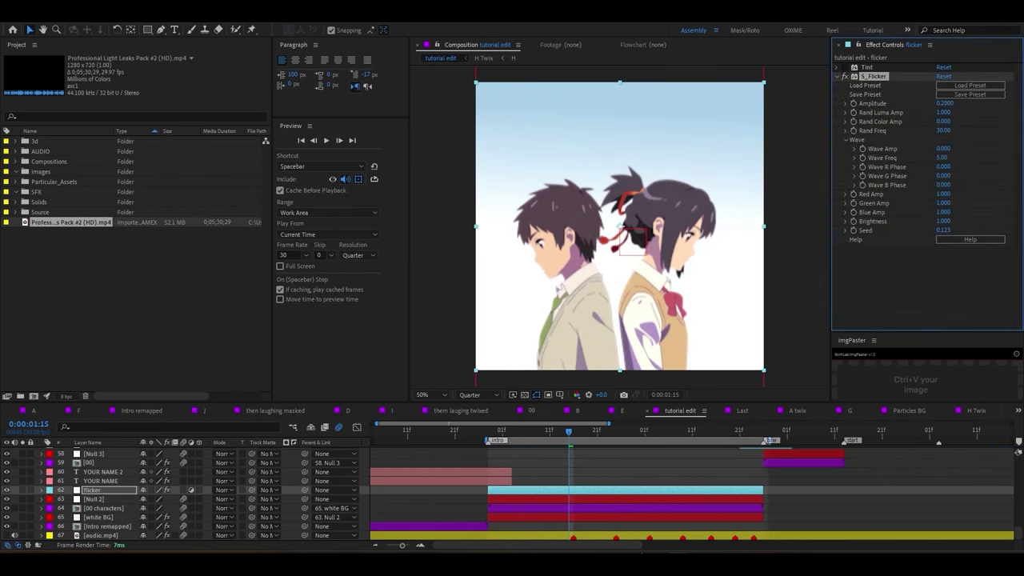
- Shift the flicker layer slightly earlier, trim its out point, and scrub to check the flicker
{"action": "left_click_drag", "start_coordinate": [548, 461], "coordinate": [579, 461]}
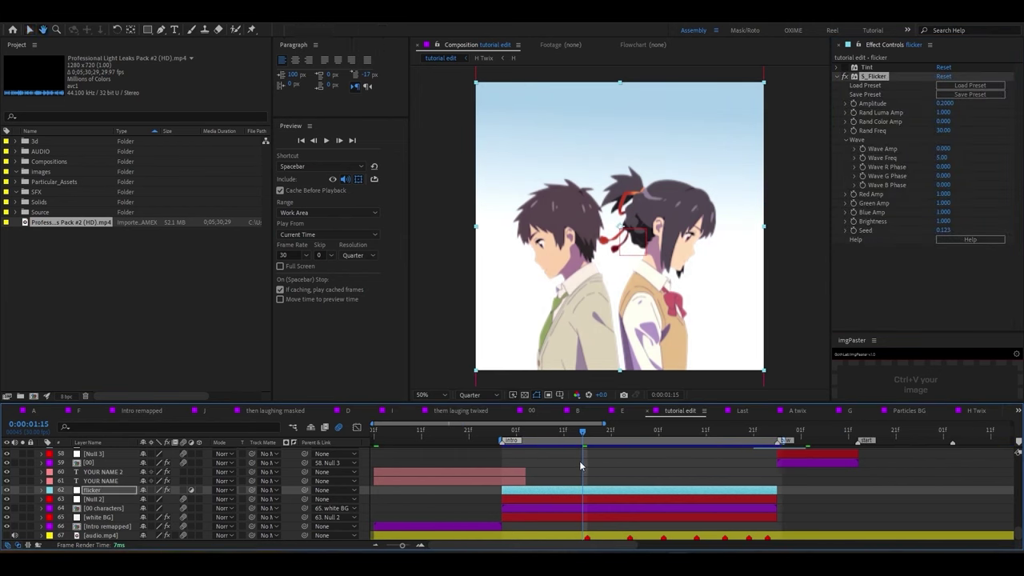
{"action": "left_click", "coordinate": [478, 436]}
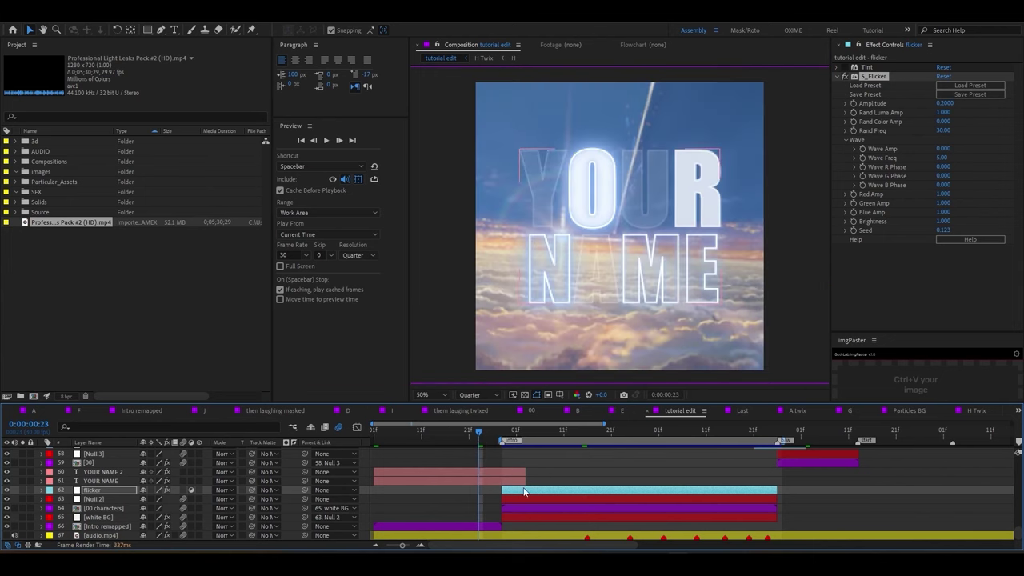
{"action": "left_click_drag", "start_coordinate": [524, 492], "coordinate": [504, 496]}
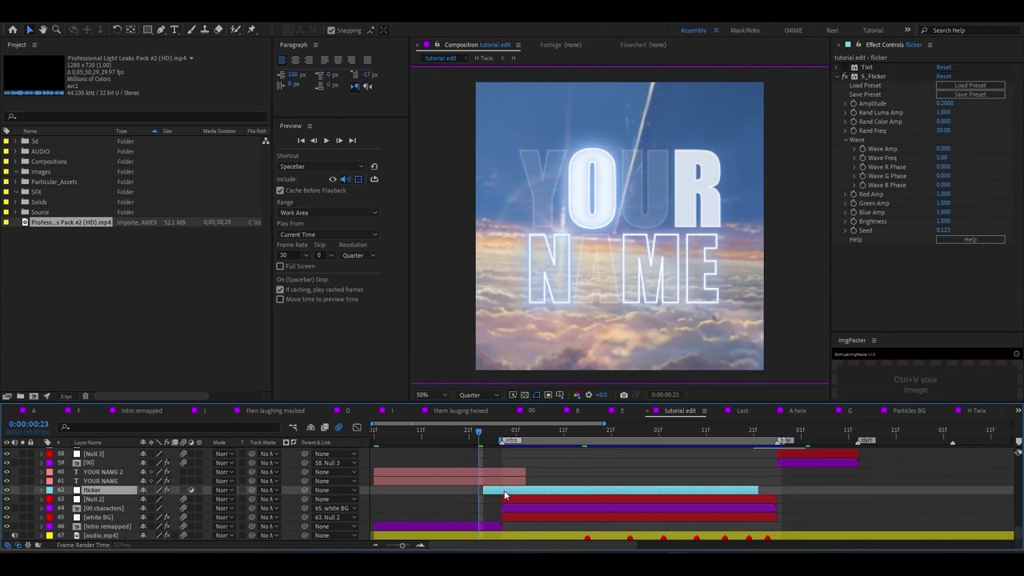
{"action": "left_click", "coordinate": [547, 434]}
{"action": "key", "text": "alt+bracketright"}
{"action": "left_click", "coordinate": [478, 439]}
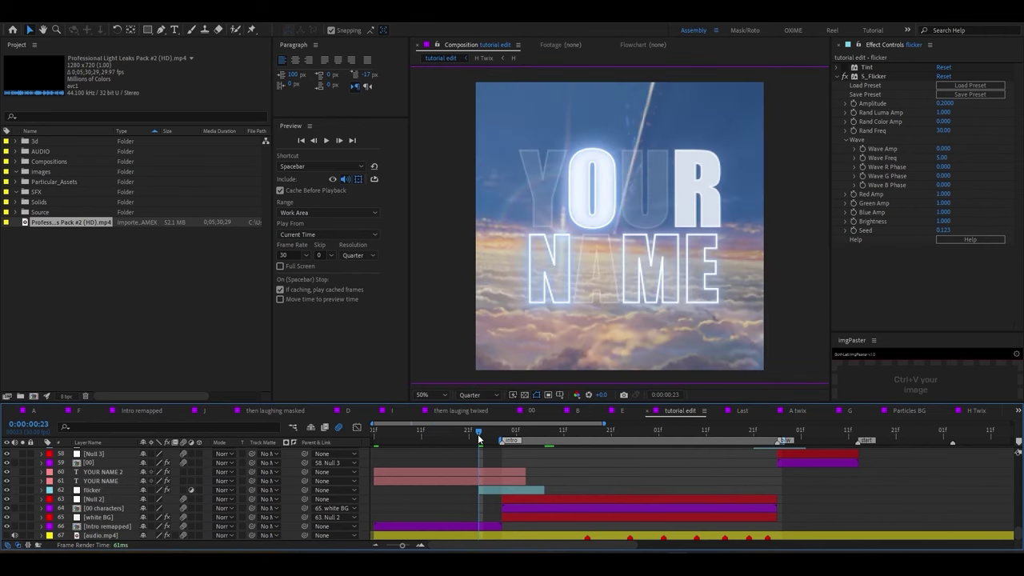
{"action": "key", "text": "equal"}
{"action": "left_click", "coordinate": [606, 490]}
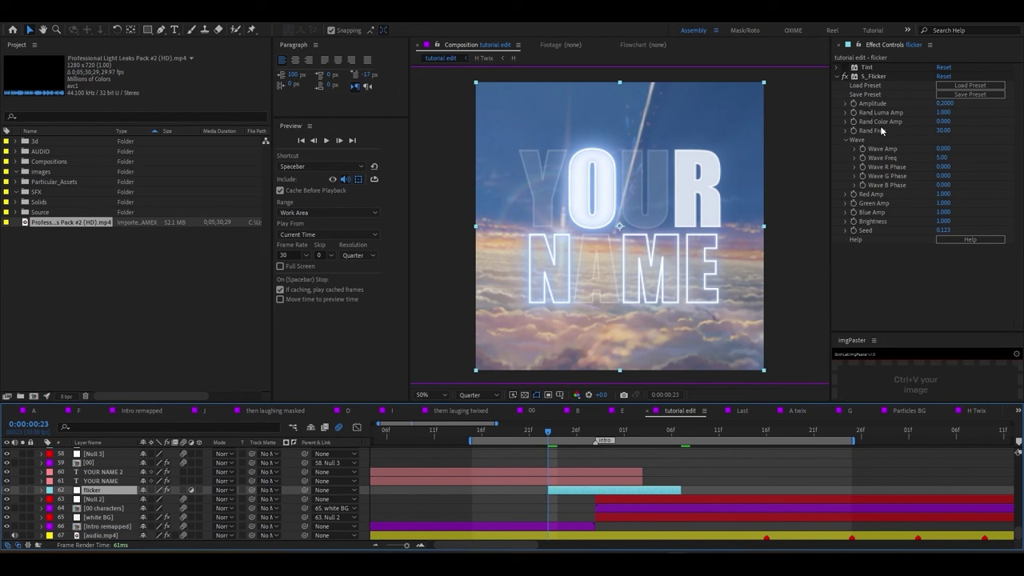
{"action": "left_click", "coordinate": [944, 149]}
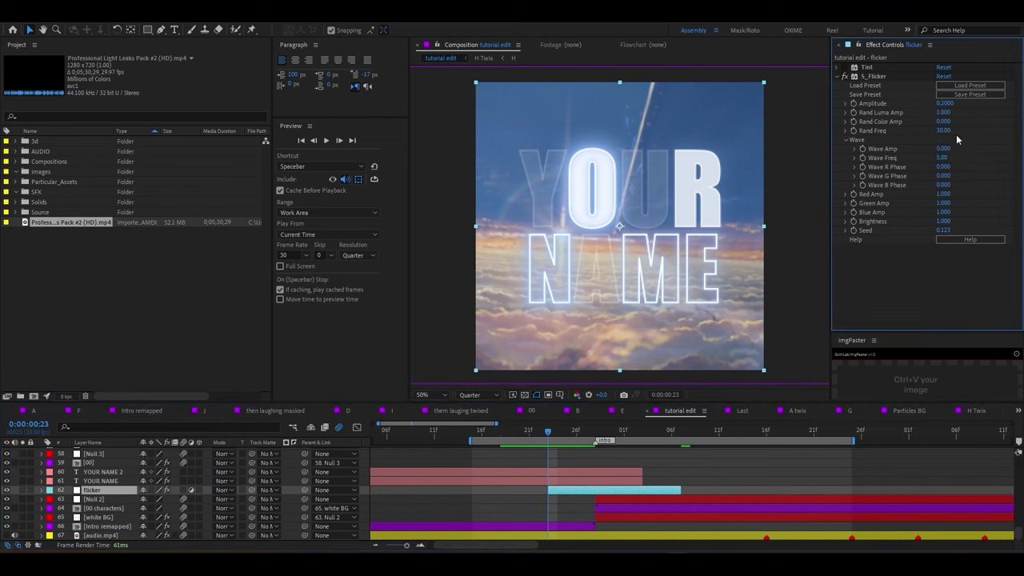
{"action": "mouse_move", "coordinate": [575, 432]}
{"action": "left_mouse_down"}
{"action": "mouse_move", "coordinate": [606, 446]}
{"action": "mouse_move", "coordinate": [586, 445]}
{"action": "mouse_move", "coordinate": [644, 447]}
{"action": "left_mouse_up"}
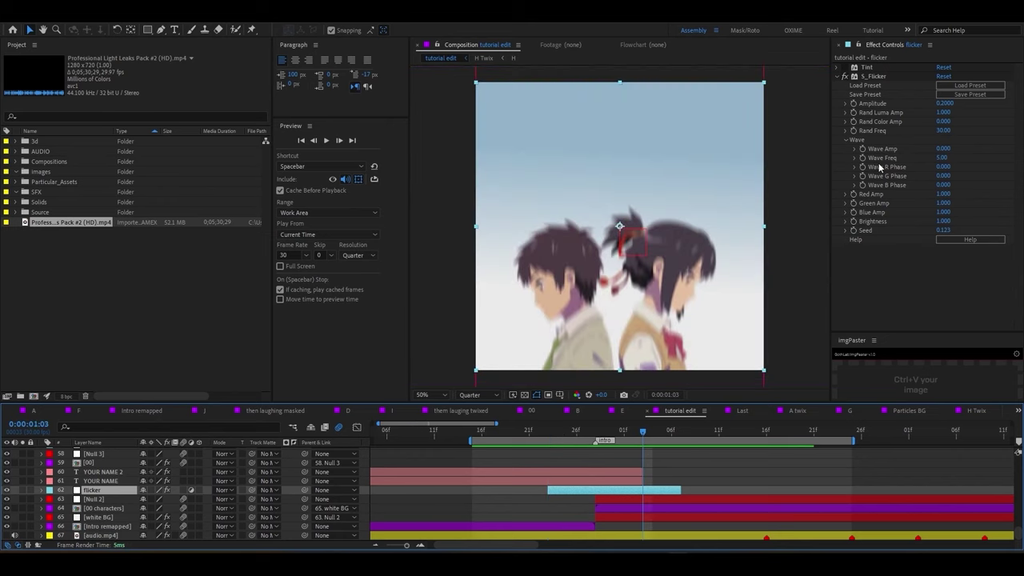
- Set S_Flicker's Rand Freq to 0.05 and step through frames to check the flicker
{"action": "left_click", "coordinate": [941, 130]}
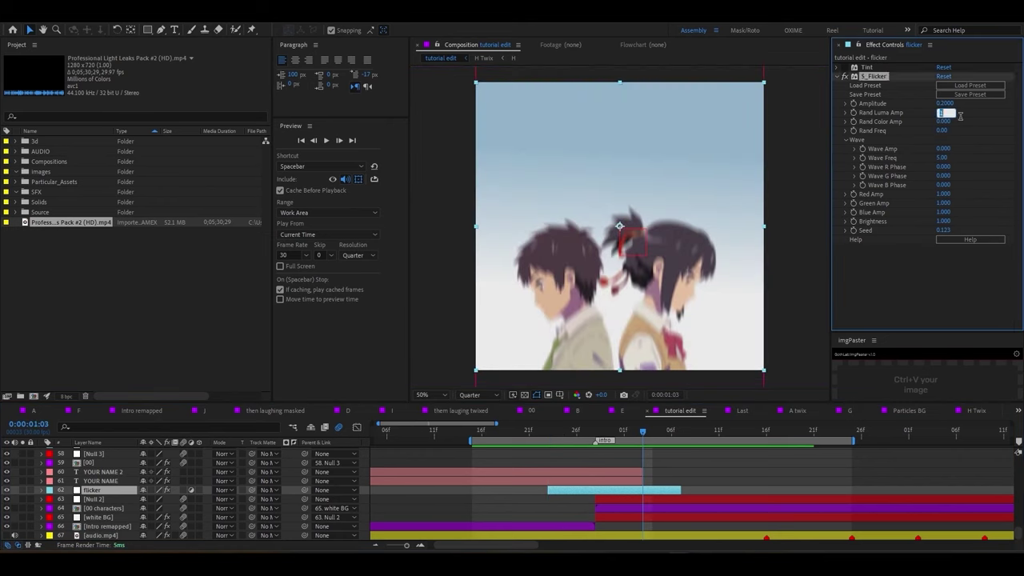
{"action": "type", "text": "0.05"}
{"action": "key", "text": "Return"}
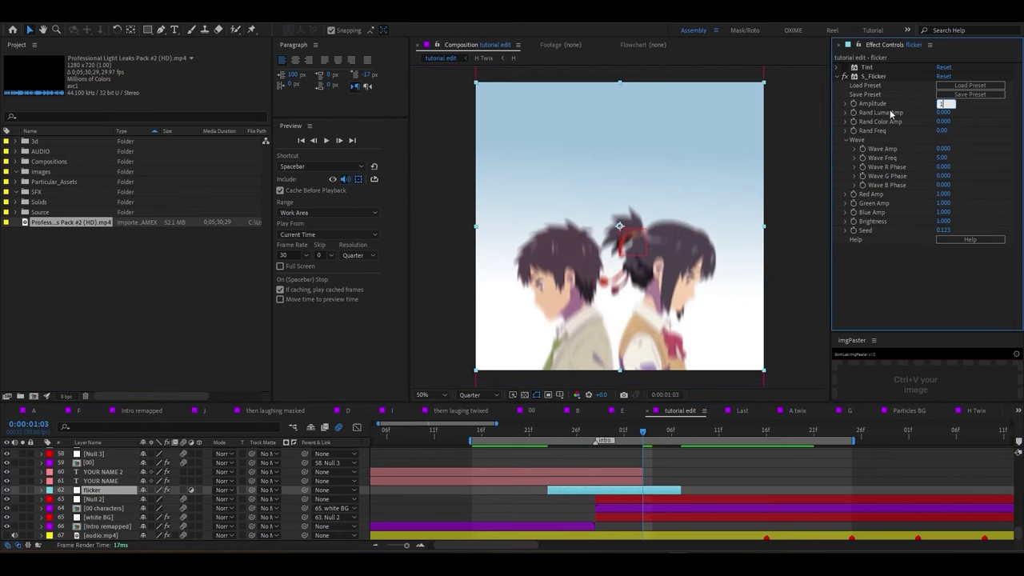
{"action": "key", "text": "Page_Up"}
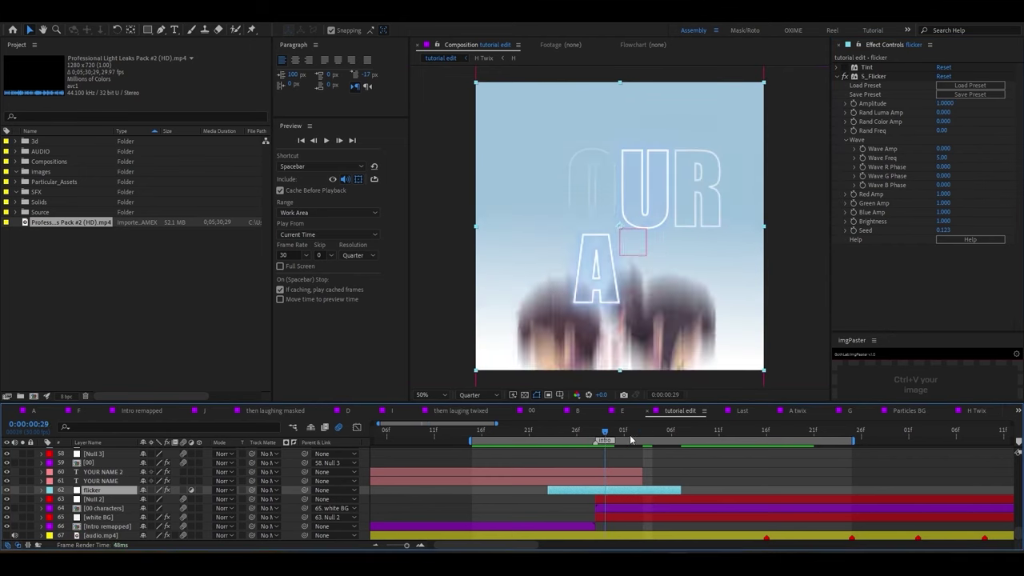
{"action": "key", "text": "Page_Down"}
{"action": "key", "text": "Page_Down"}
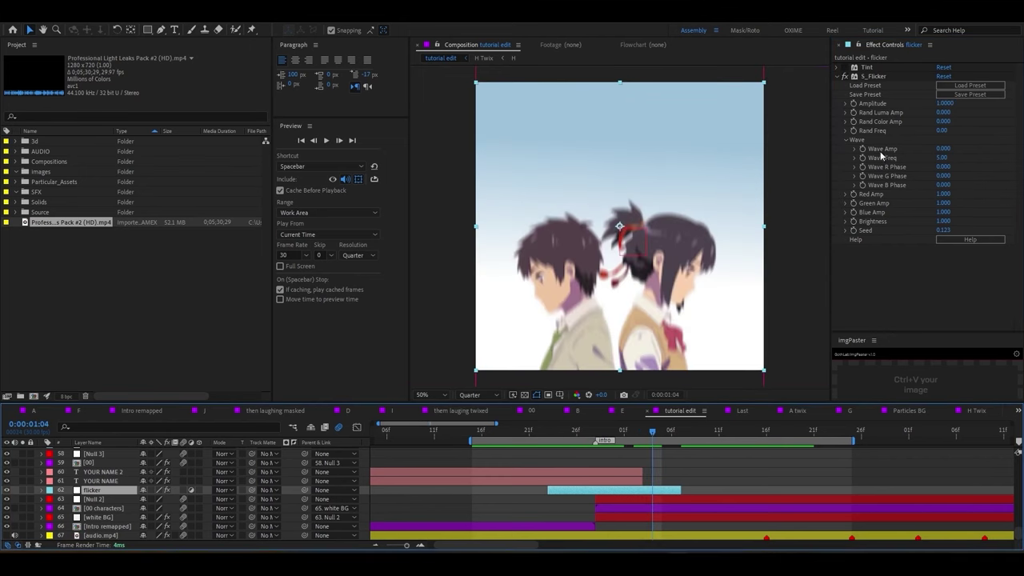
- Set Wave Amp to 1 and Wave Freq to 15, then scrub and play back the intro
{"action": "left_click", "coordinate": [944, 148]}
{"action": "type", "text": "1"}
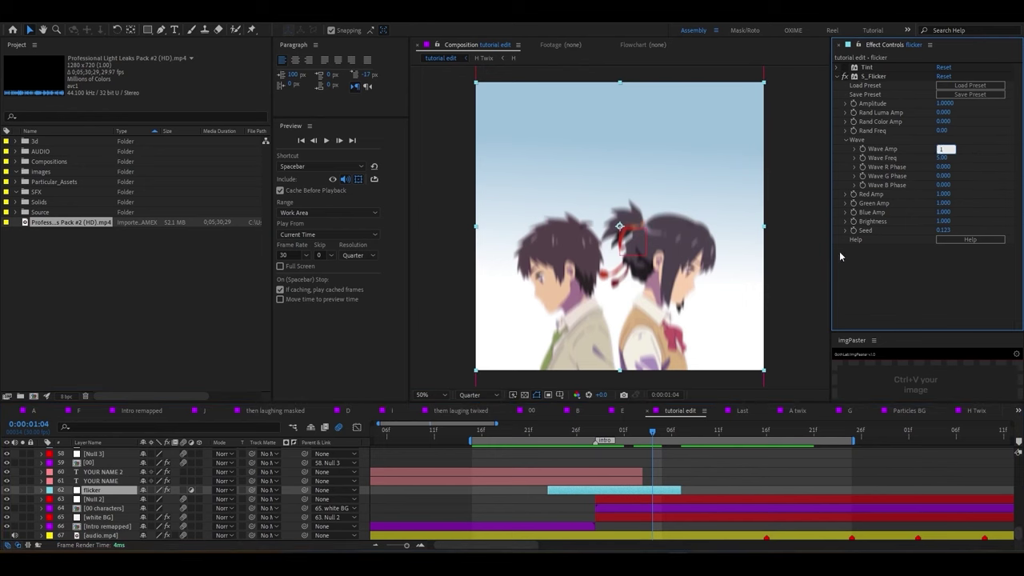
{"action": "mouse_move", "coordinate": [576, 441]}
{"action": "left_mouse_down"}
{"action": "mouse_move", "coordinate": [682, 441]}
{"action": "mouse_move", "coordinate": [628, 449]}
{"action": "mouse_move", "coordinate": [652, 432]}
{"action": "left_mouse_up"}
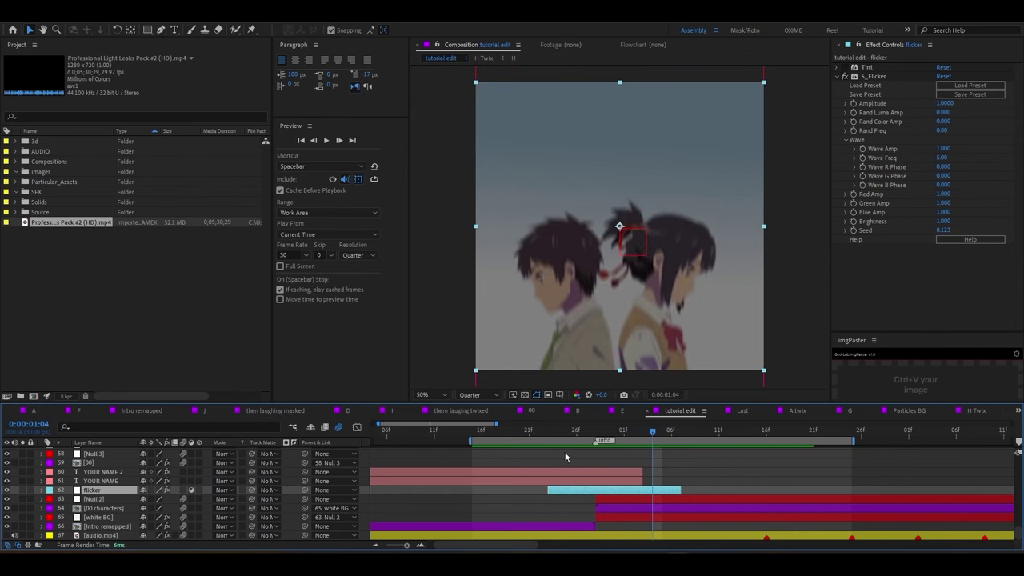
{"action": "left_click_drag", "start_coordinate": [545, 440], "coordinate": [549, 437]}
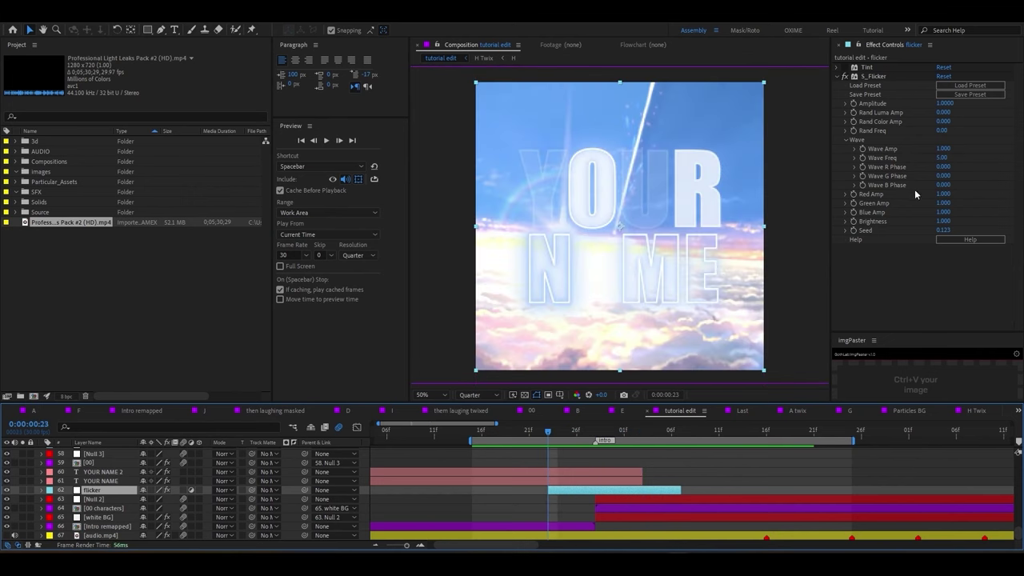
{"action": "left_click", "coordinate": [944, 158]}
{"action": "type", "text": "15"}
{"action": "key", "text": "Return"}
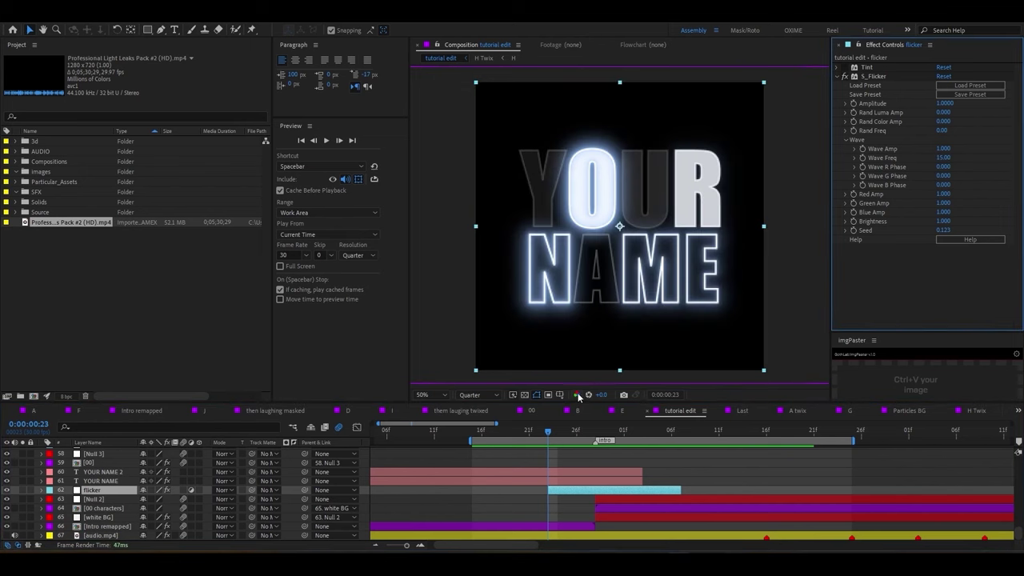
{"action": "left_click", "coordinate": [548, 436]}
{"action": "key", "text": "space"}
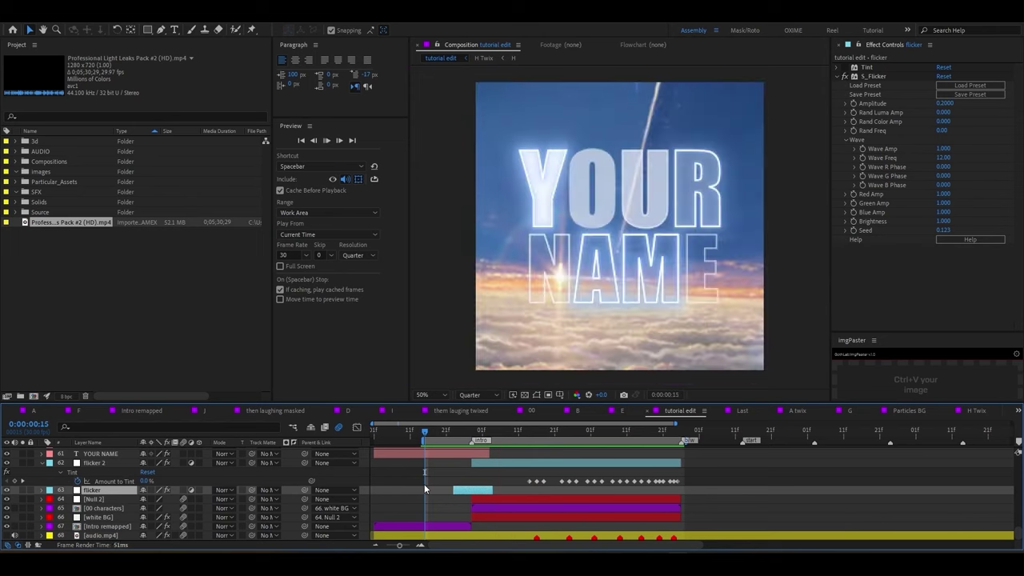
{"action": "key", "text": "space"}
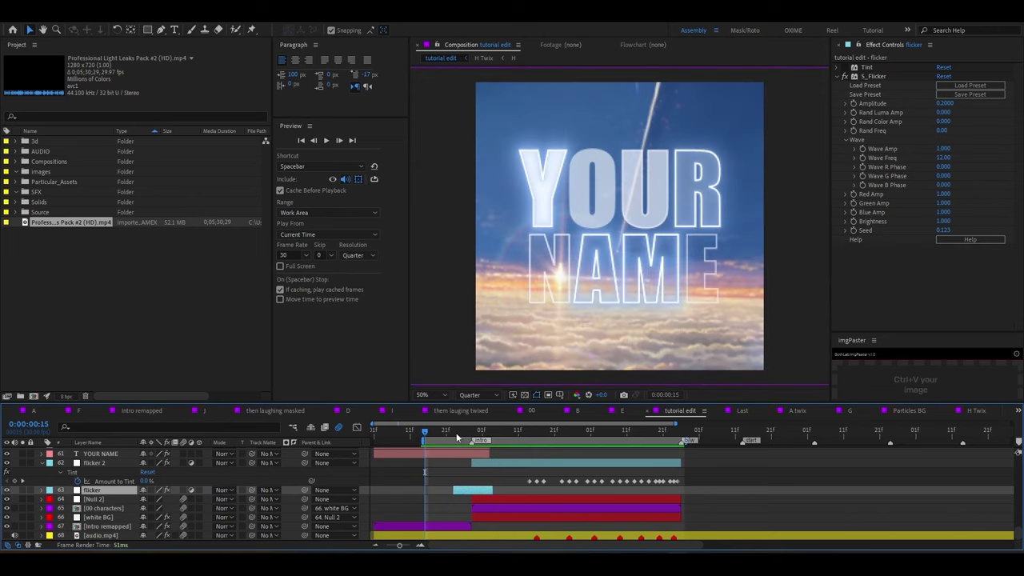
{"action": "mouse_move", "coordinate": [458, 437]}
{"action": "left_mouse_down"}
{"action": "mouse_move", "coordinate": [476, 431]}
{"action": "mouse_move", "coordinate": [426, 432]}
{"action": "left_mouse_up"}
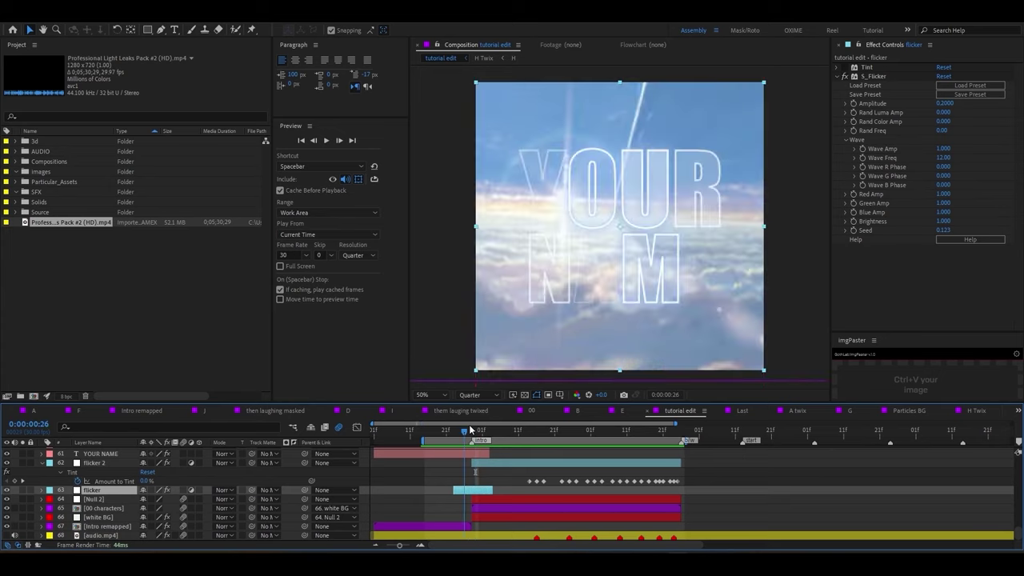
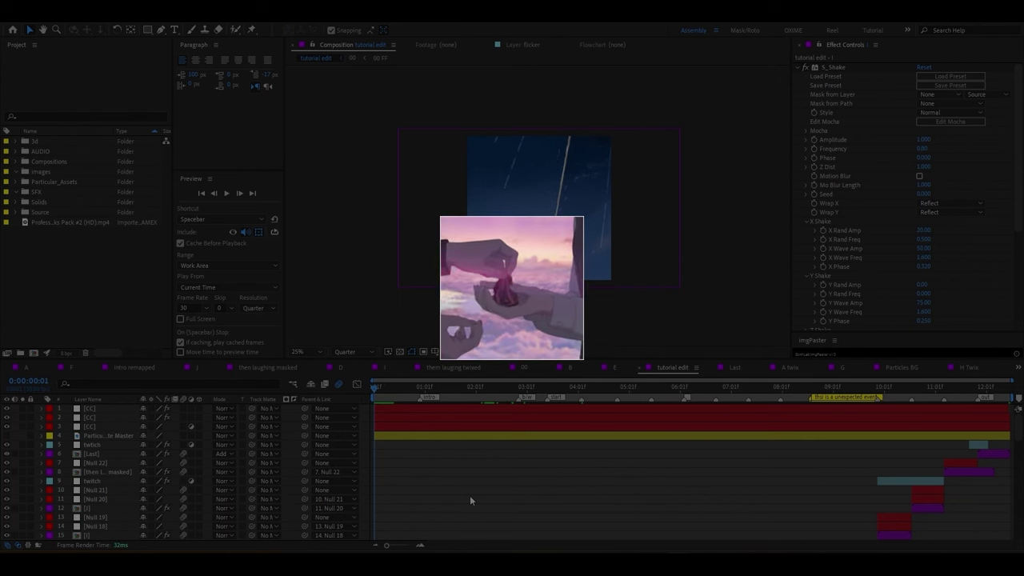
{"action": "scroll", "coordinate": [470, 495], "scroll_direction": "down", "scroll_amount": 5}
{"action": "scroll", "coordinate": [469, 495], "scroll_direction": "down", "scroll_amount": 5}
{"action": "scroll", "coordinate": [470, 496], "scroll_direction": "down", "scroll_amount": 5}
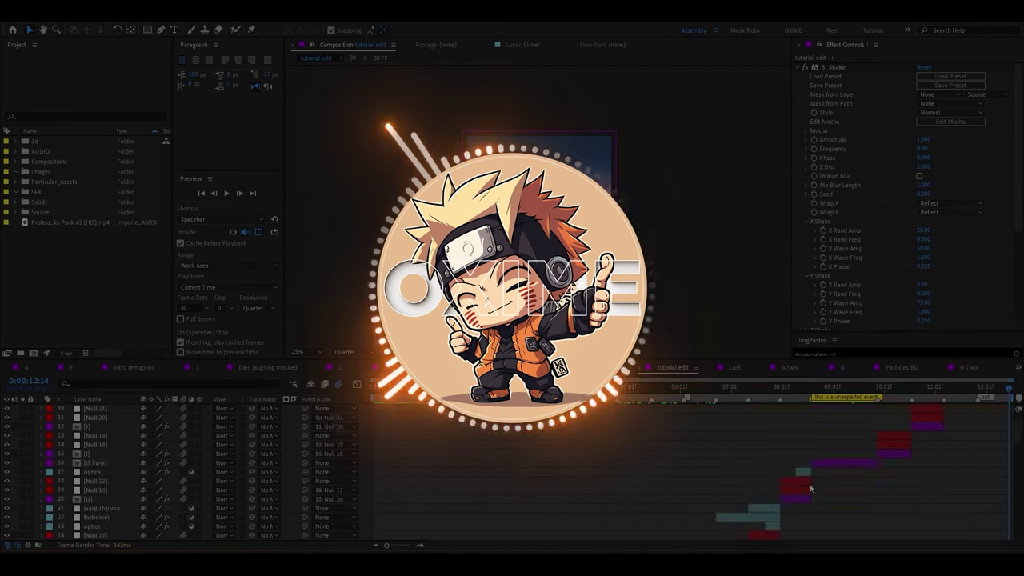
{"action": "scroll", "coordinate": [823, 456], "scroll_direction": "down", "scroll_amount": 9}
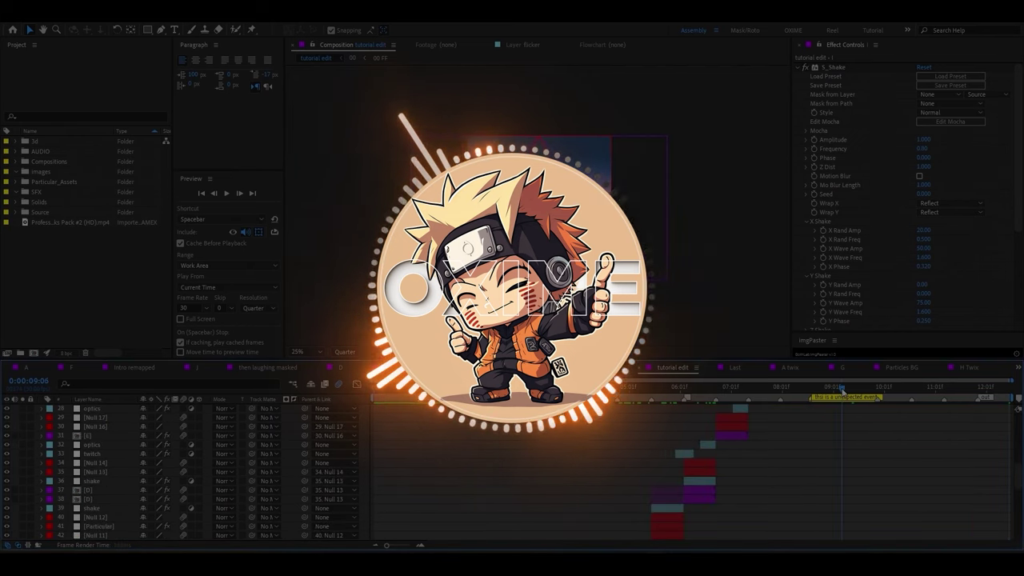
{"action": "scroll", "coordinate": [854, 439], "scroll_direction": "up", "scroll_amount": 3}
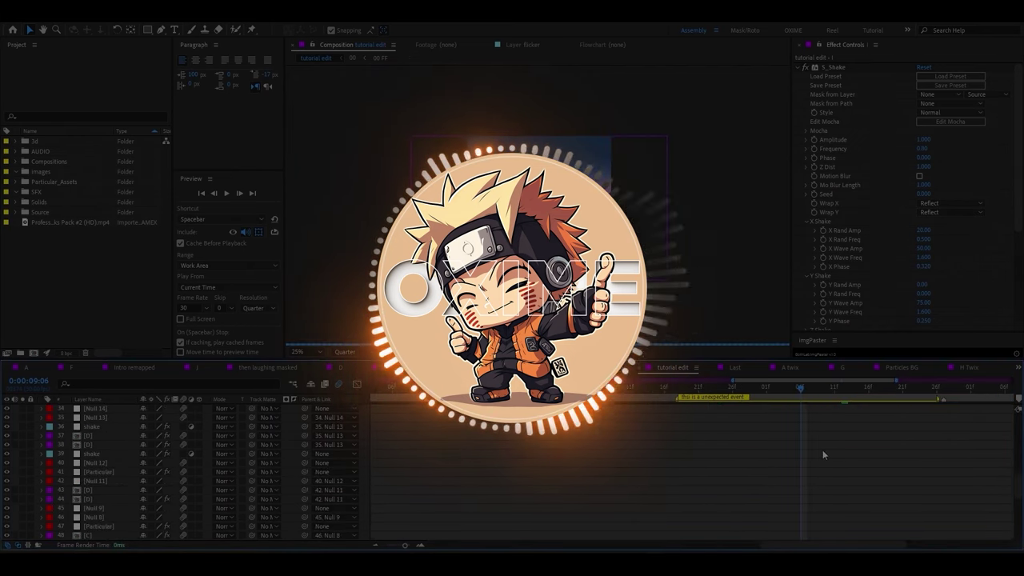
{"action": "scroll", "coordinate": [822, 449], "scroll_direction": "up", "scroll_amount": 5}
{"action": "scroll", "coordinate": [845, 444], "scroll_direction": "down", "scroll_amount": 3}
{"action": "scroll", "coordinate": [848, 441], "scroll_direction": "up", "scroll_amount": 3}
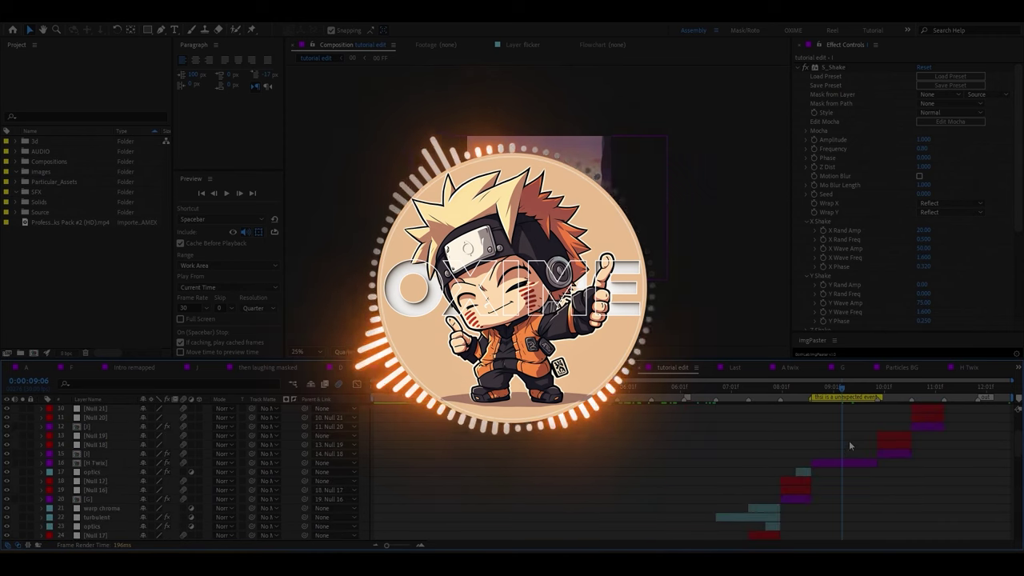
{"action": "left_click", "coordinate": [824, 388]}
{"action": "left_click_drag", "start_coordinate": [825, 389], "coordinate": [834, 389]}
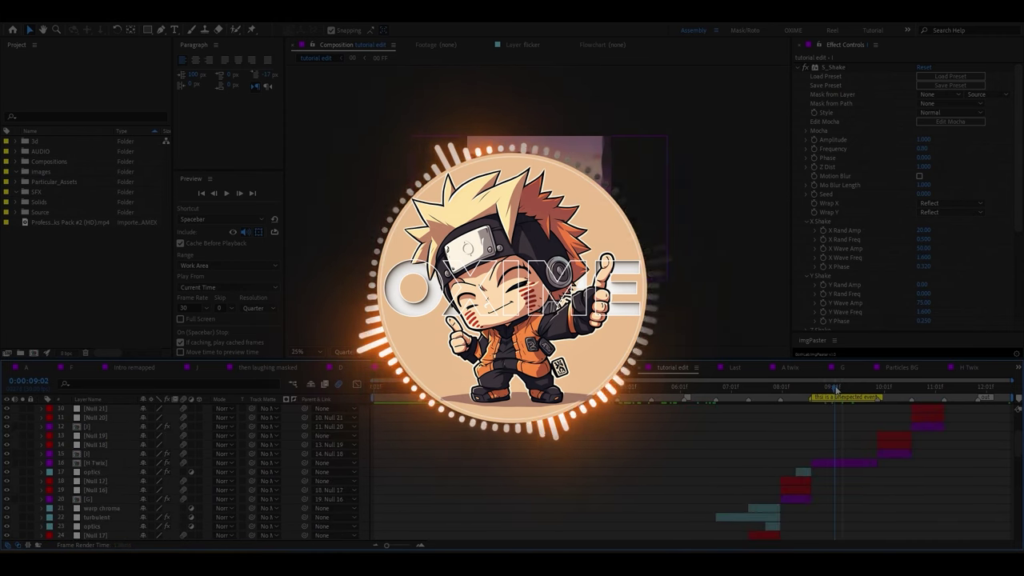
{"action": "scroll", "coordinate": [658, 460], "scroll_direction": "down", "scroll_amount": 3}
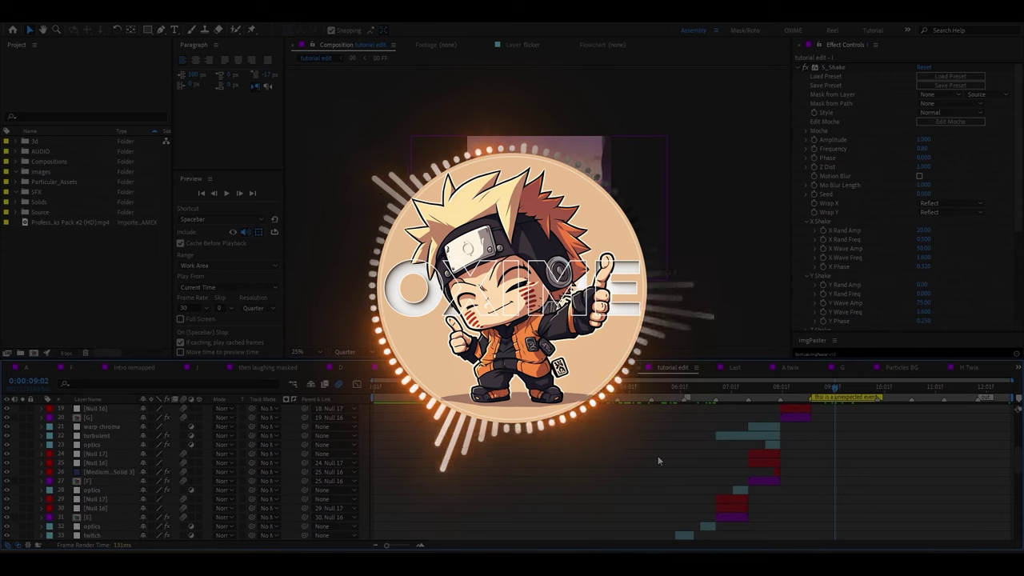